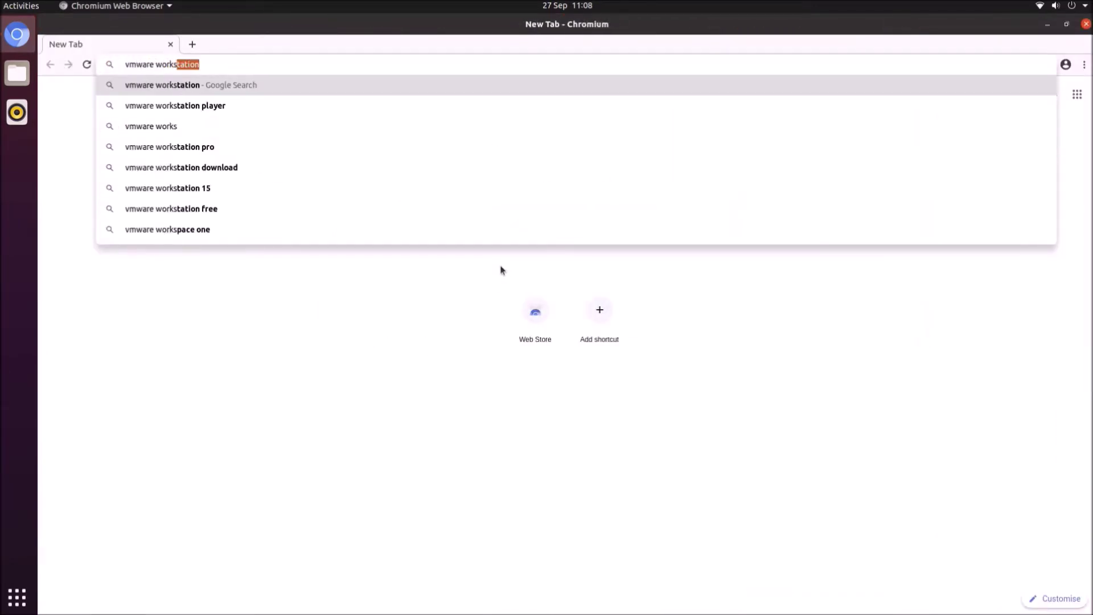
Search Google for "vmware workstation player", agree to the consent notice and open VMware's UK Workstation Player product page.
key(Return)
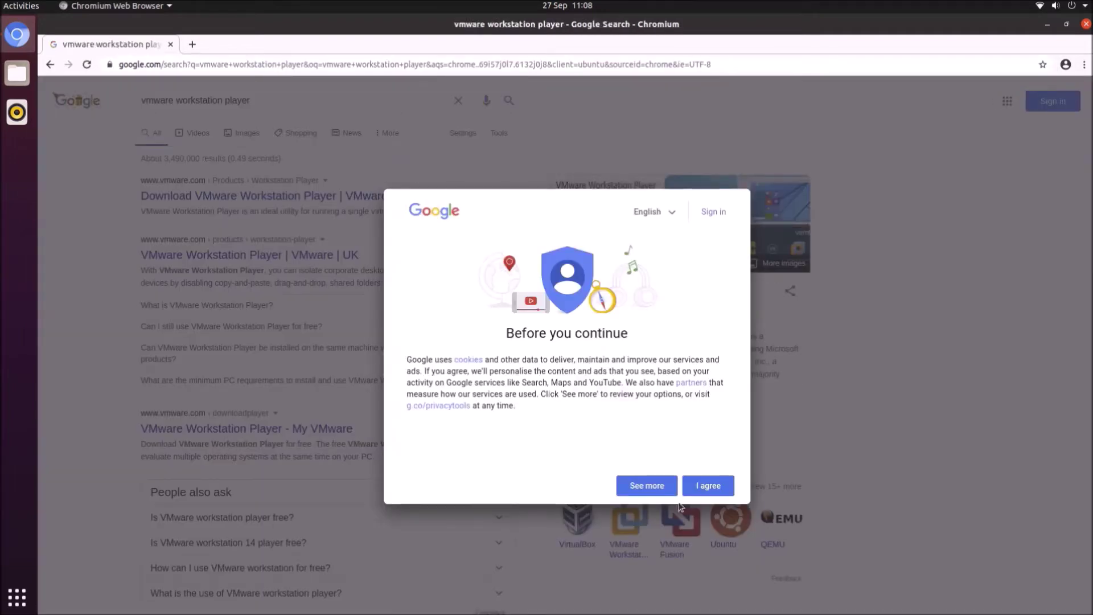
click(708, 487)
click(339, 257)
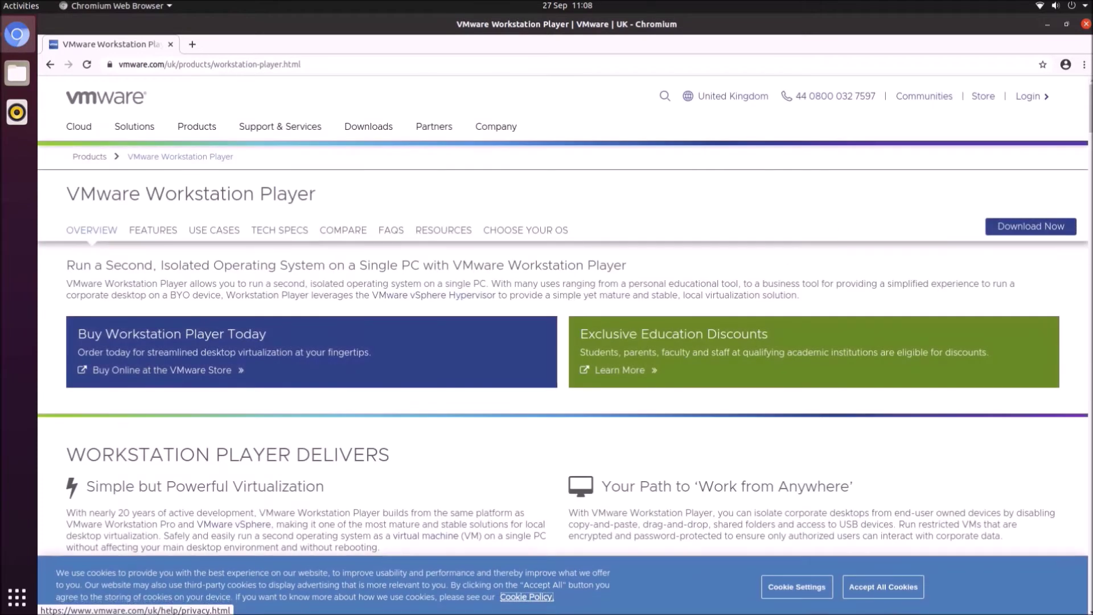
Download VMware Workstation 16.0.0 Player for Linux 64-bit from the product's download page.
click(1044, 227)
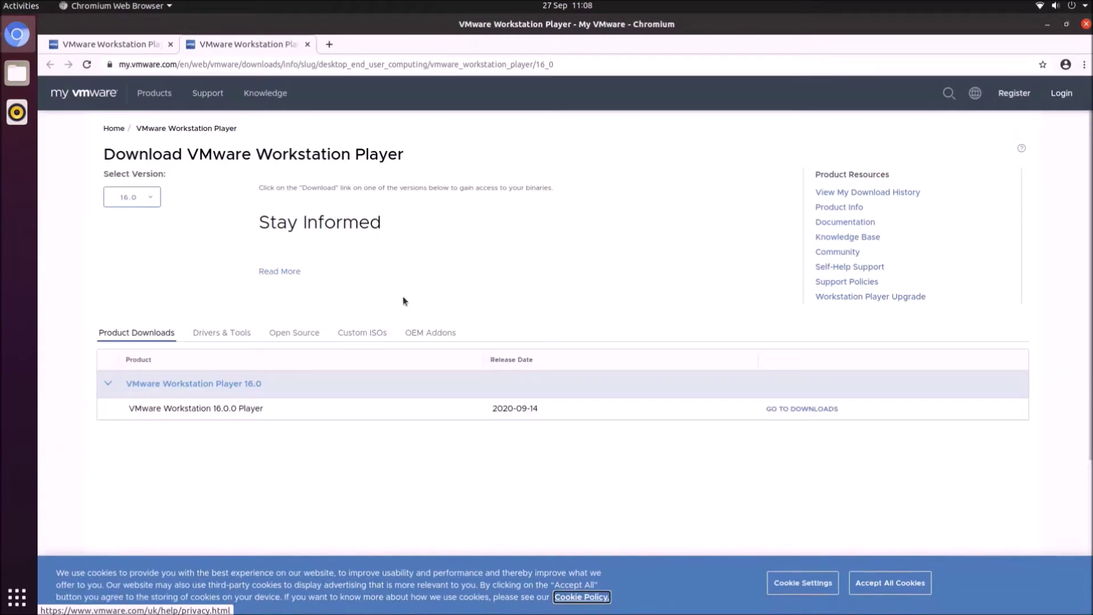
click(825, 410)
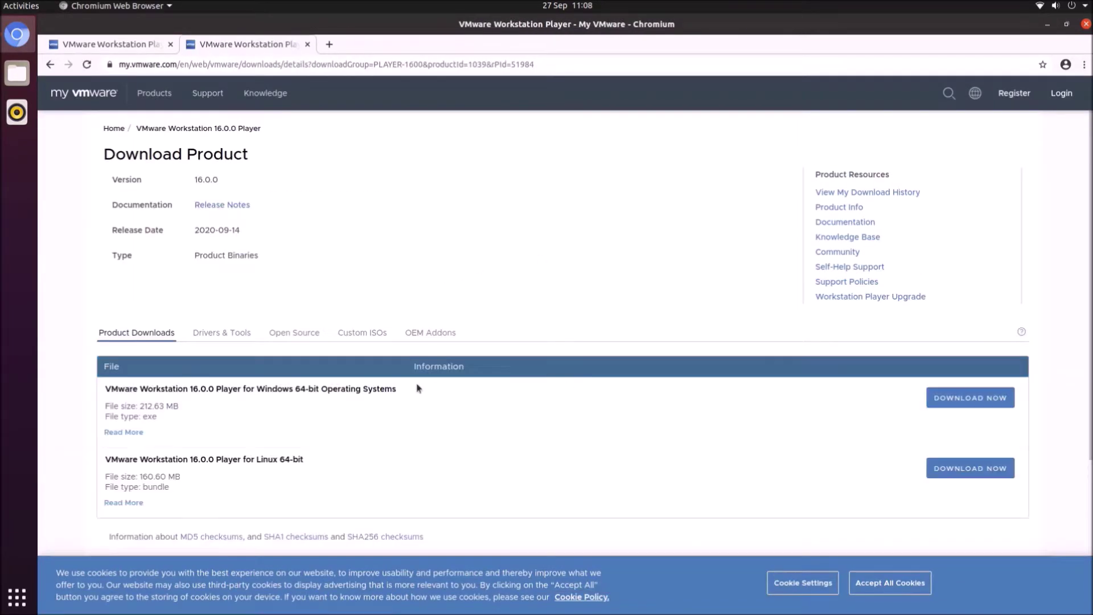
click(957, 469)
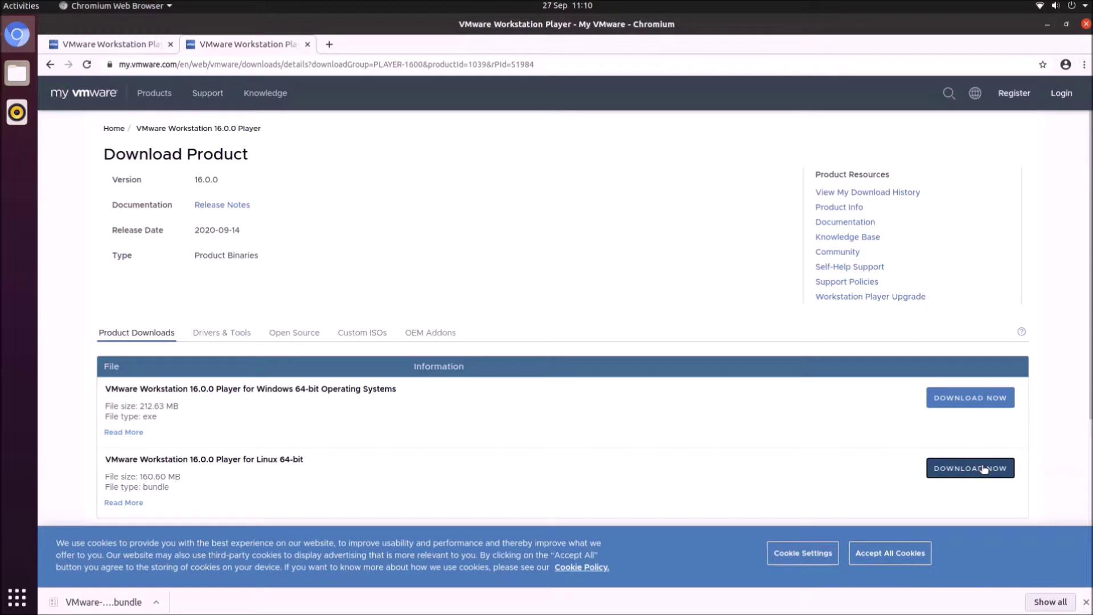
Show the downloaded bundle in its folder, minimise the browser and move the file manager window aside to the right half.
right_click(108, 595)
click(139, 571)
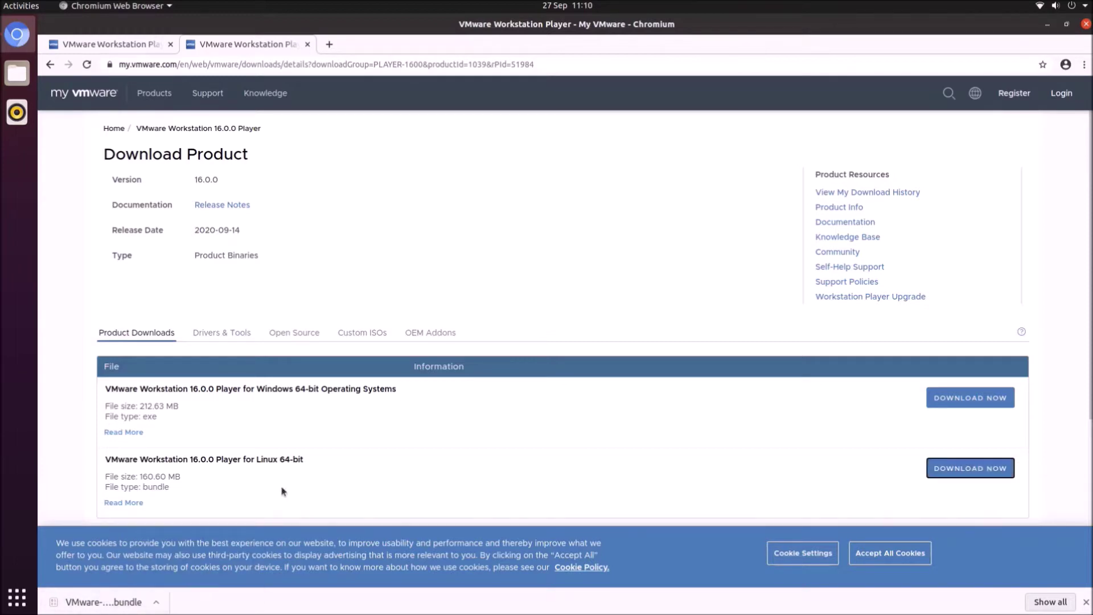
click(1047, 25)
drag(302, 53, 824, 39)
Open Terminal from the Utilities applications and tile its window to the left half of the screen.
click(17, 596)
scroll(562, 293, down, 1)
click(272, 291)
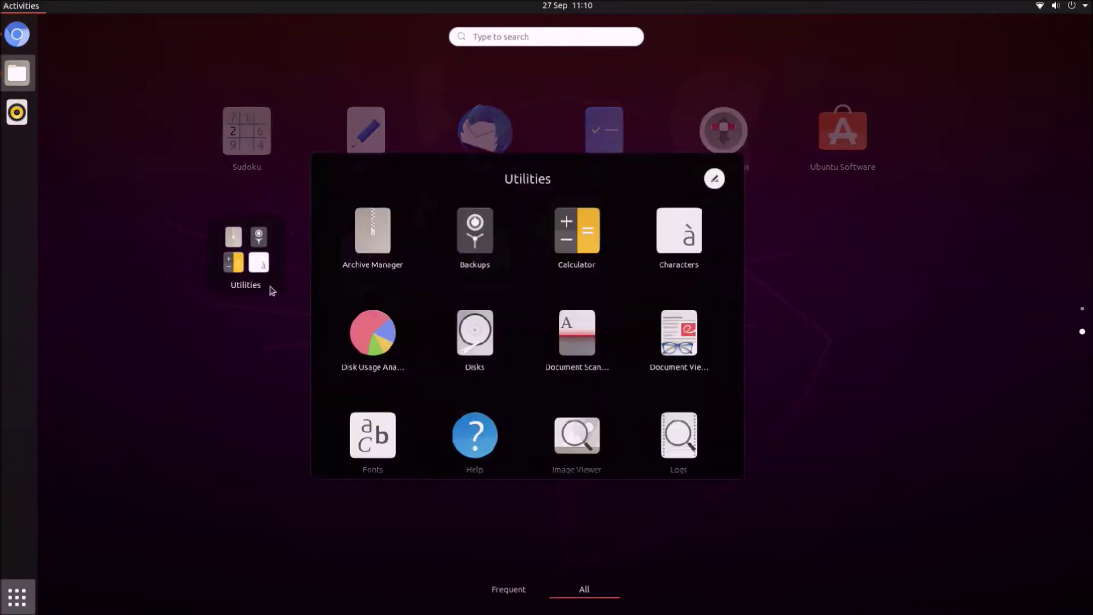
scroll(632, 378, down, 1)
click(706, 484)
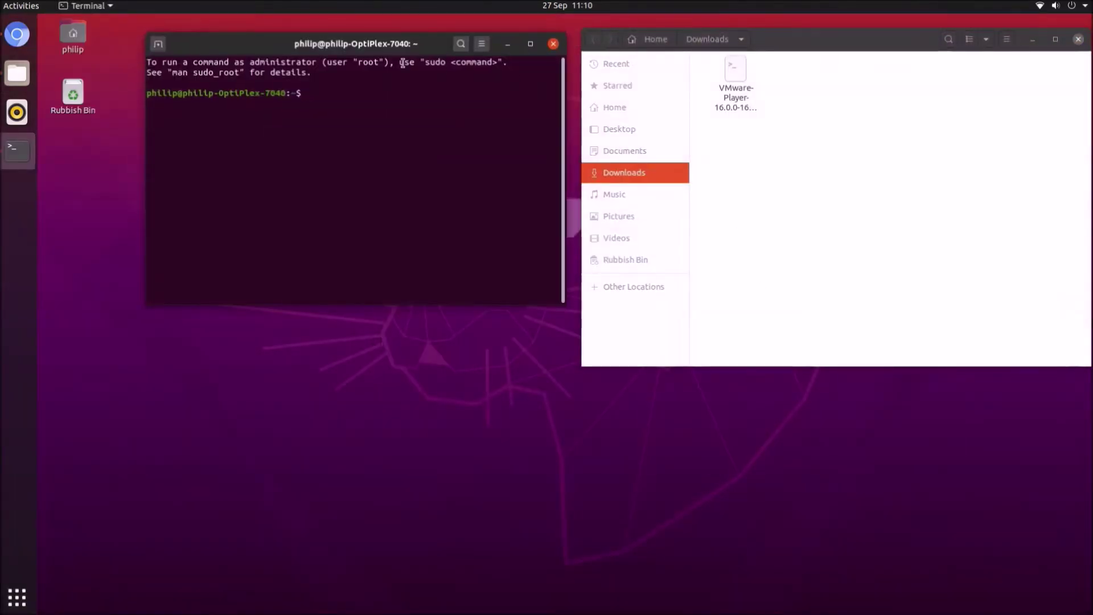
key(super+Left)
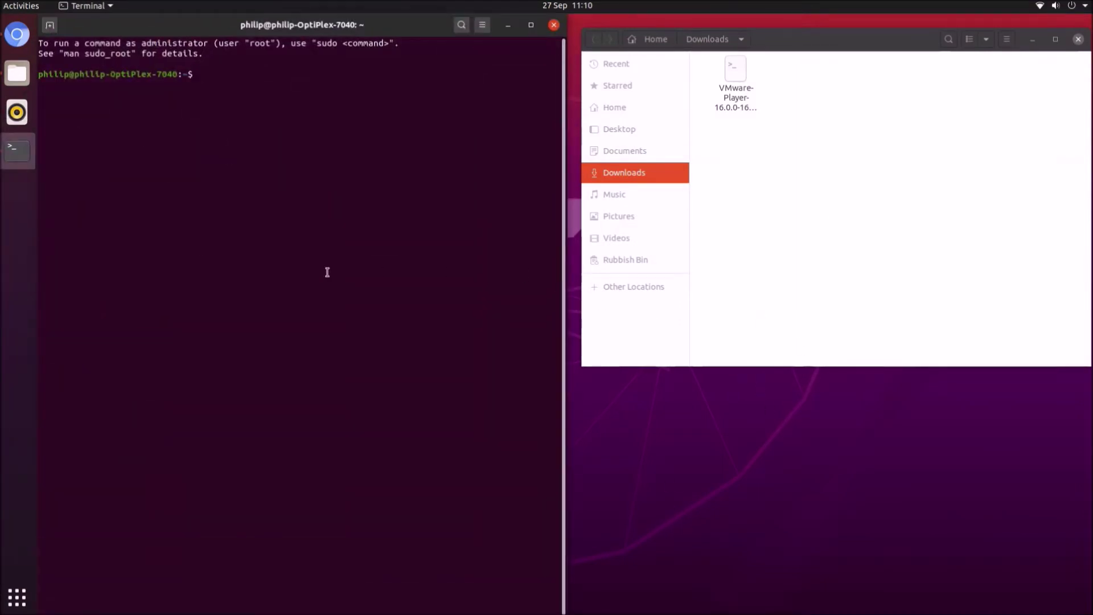
Install the build tools with "sudo apt install build-essential", entering the account password and answering Y to continue.
text(sudo apt install build-e)
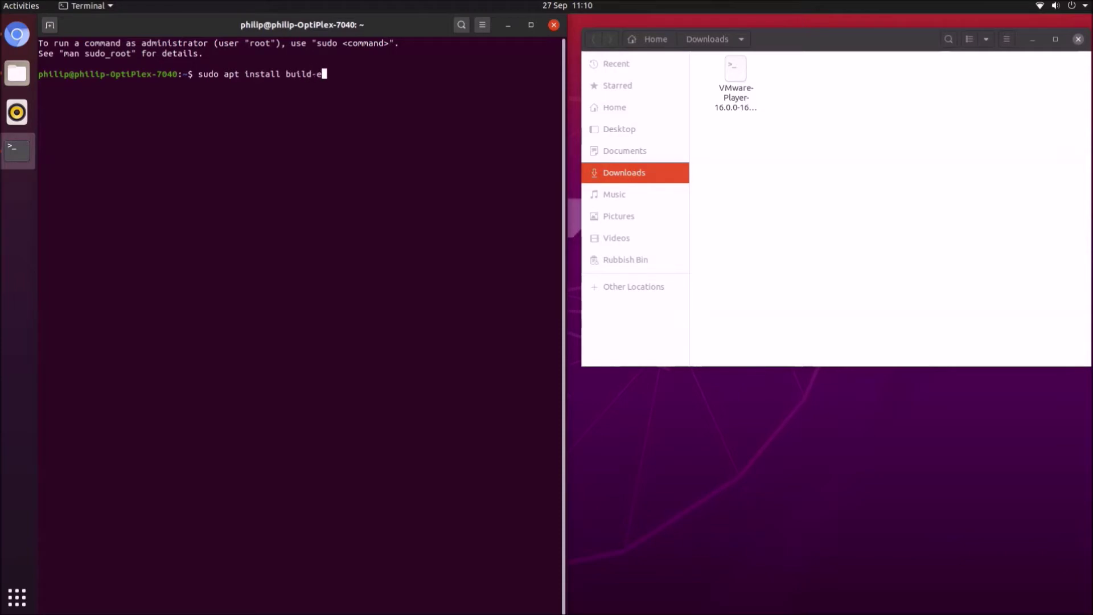
text(ssential)
key(Return)
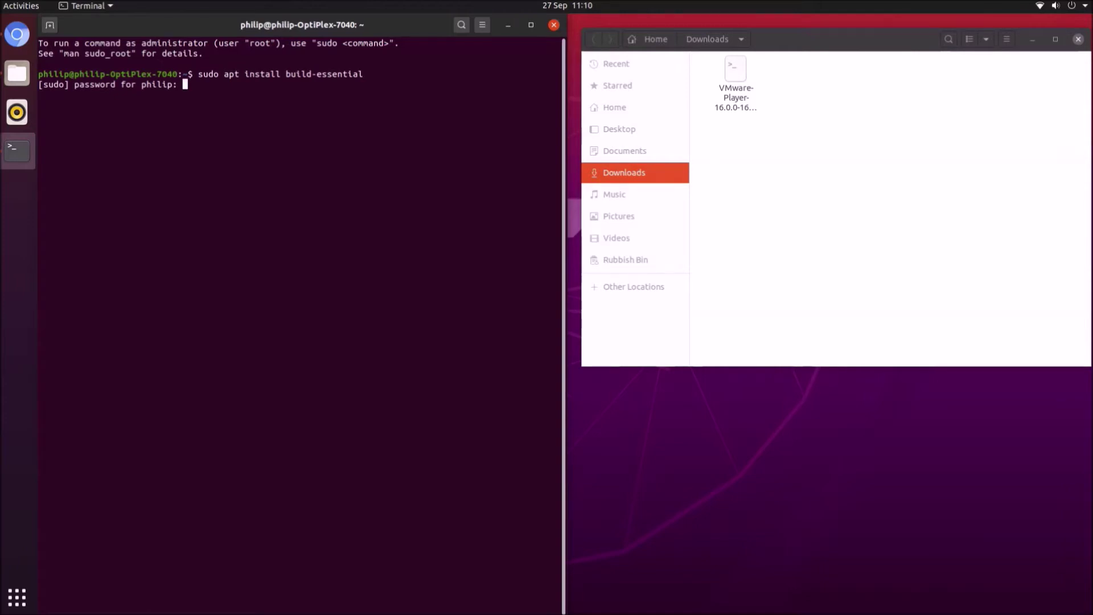
key(Return)
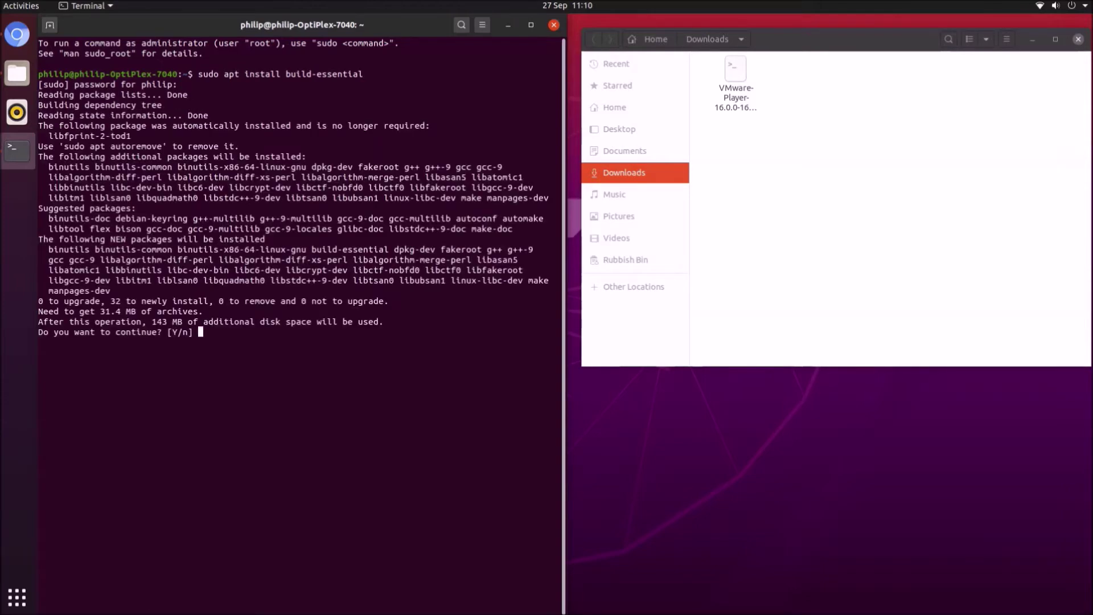
text(Y)
key(Return)
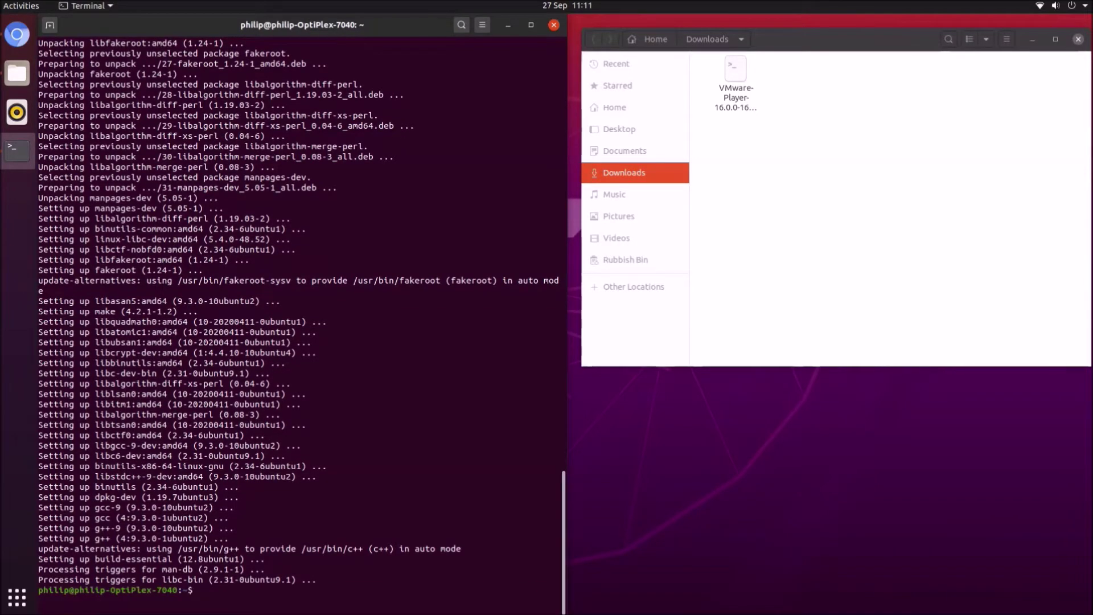
Change the terminal's directory to Downloads and copy the VMware Player bundle's full file name from the file manager.
text(cd Downloads)
key(Return)
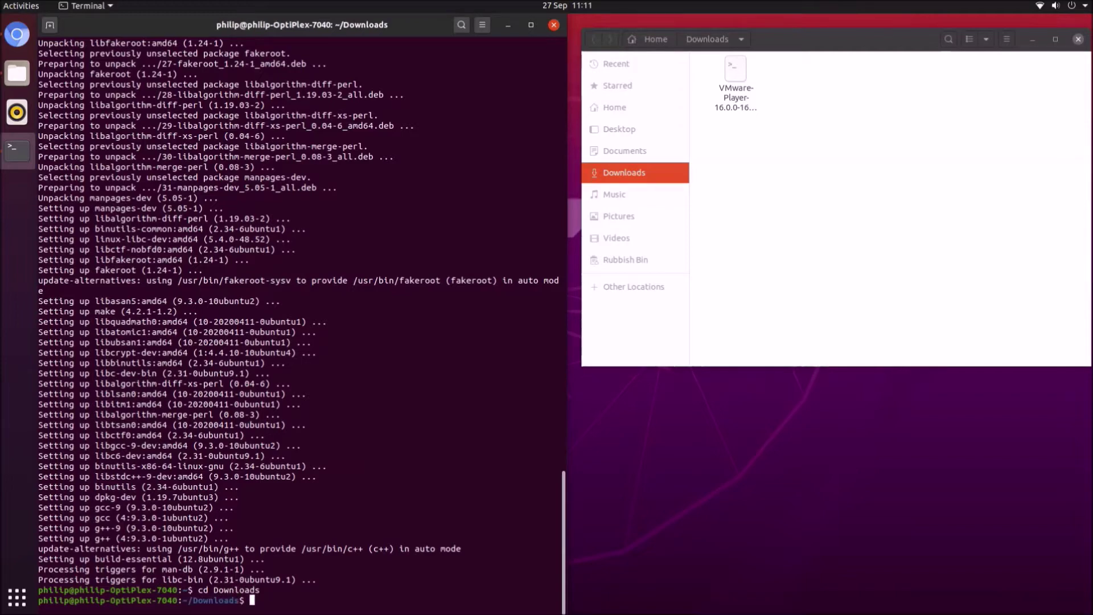
click(758, 157)
right_click(759, 155)
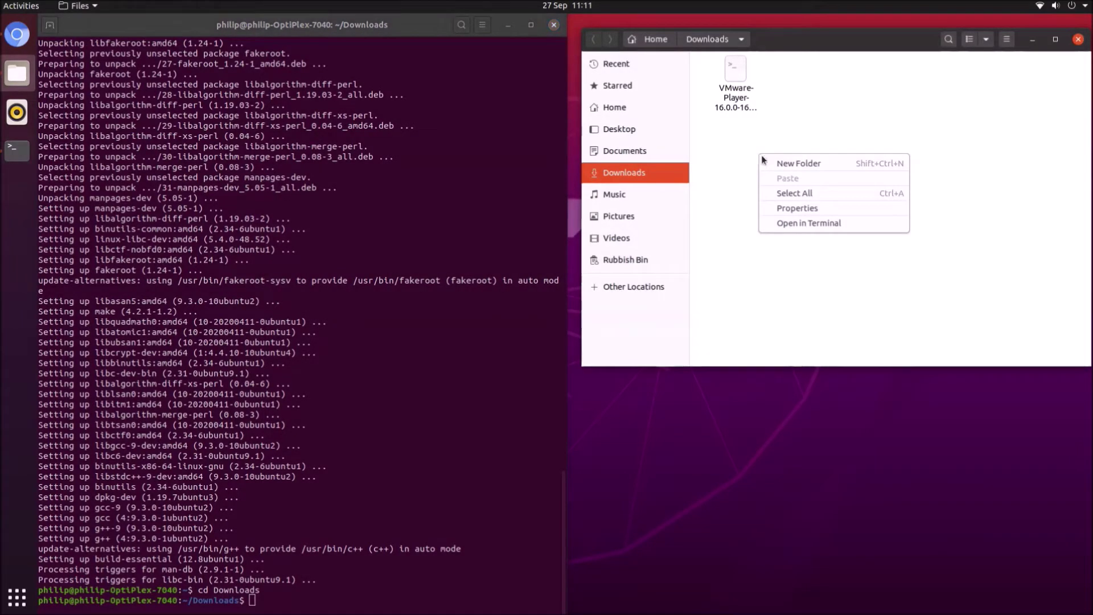
right_click(728, 95)
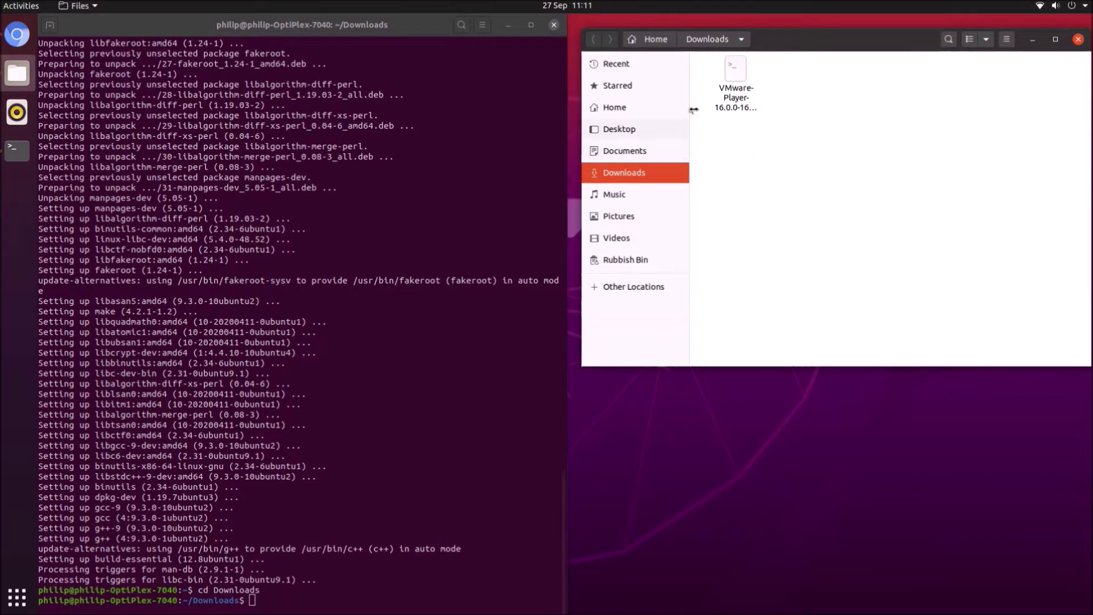
right_click(728, 94)
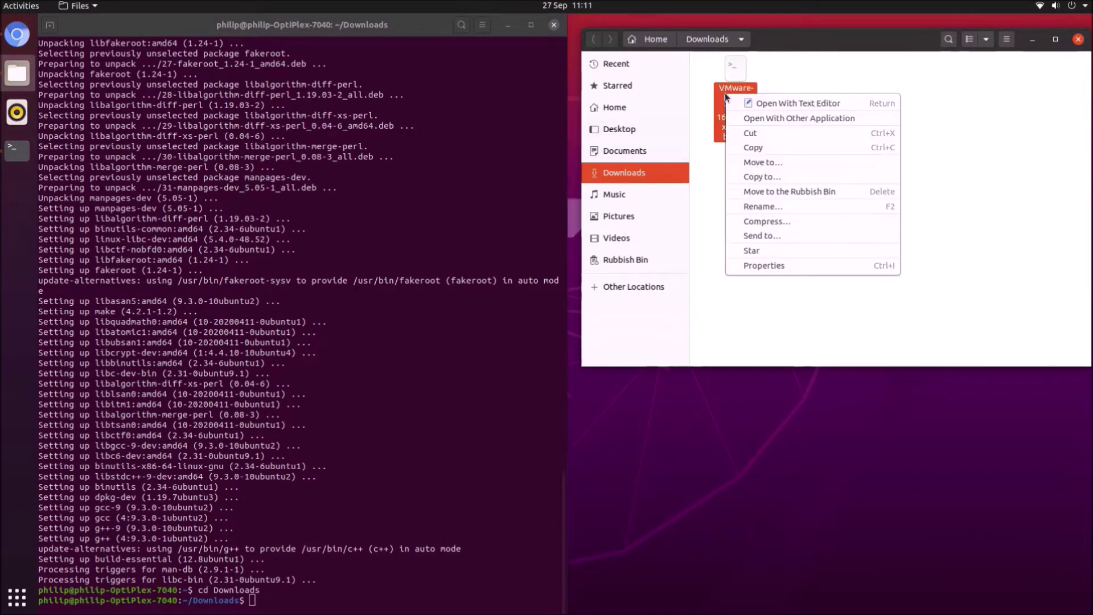
click(791, 206)
key(ctrl+a)
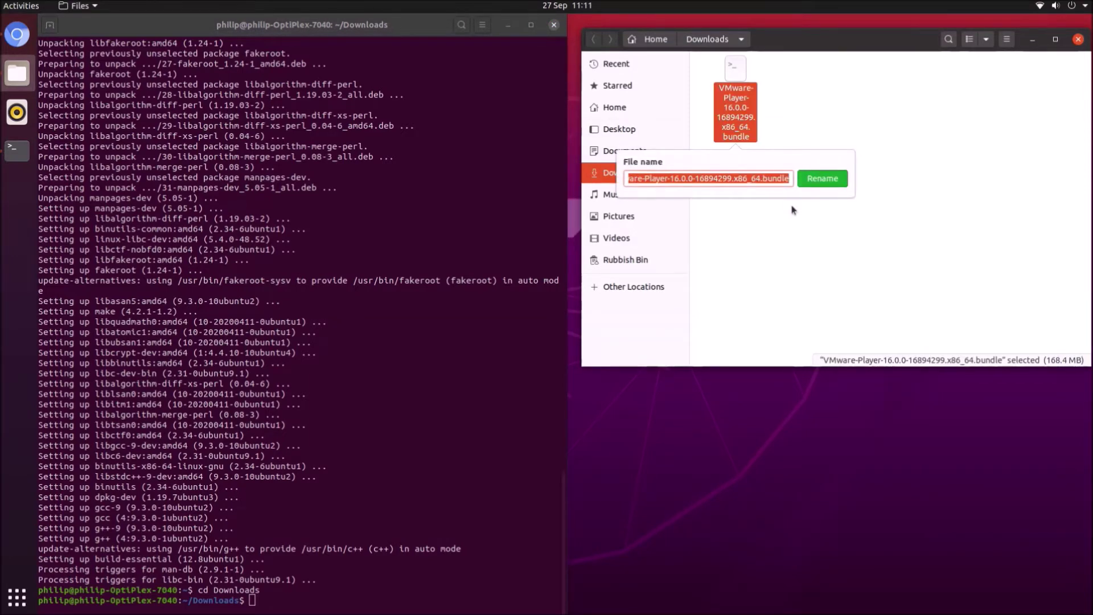
right_click(773, 183)
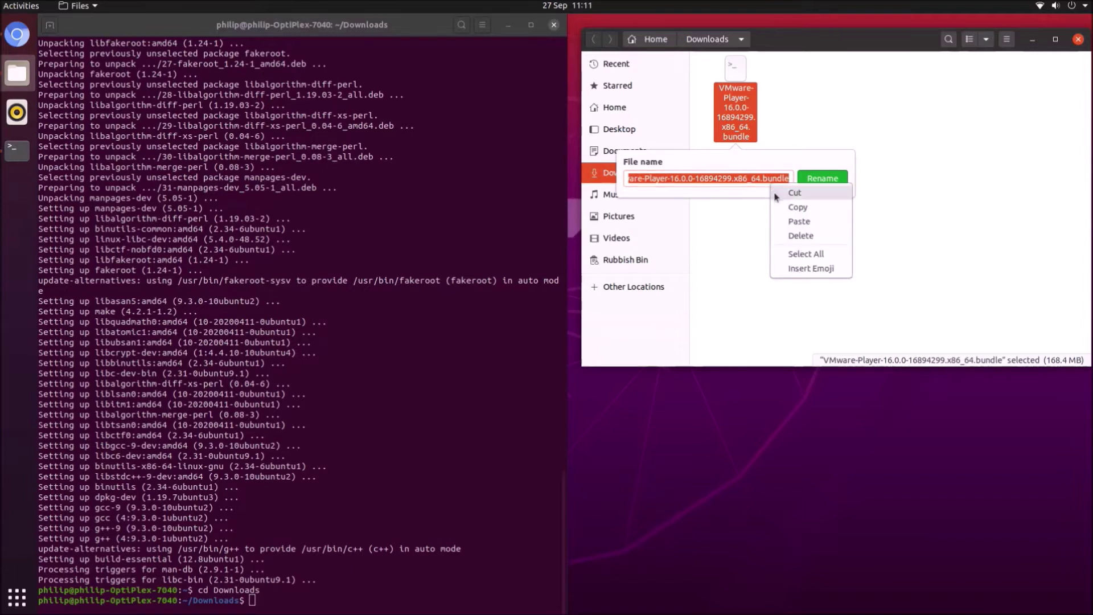
click(797, 208)
Run the installer in Terminal with "sudo sh VMware-Player-16.0.0-16894299.x86_64.bundle".
key(alt+Tab)
text(sudo sh)
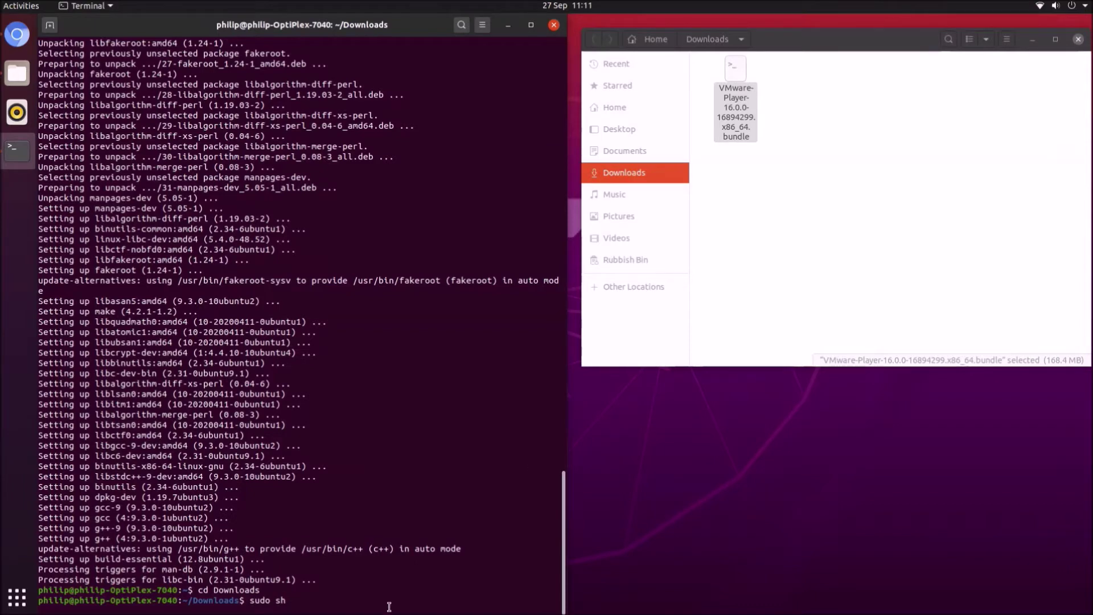
right_click(387, 607)
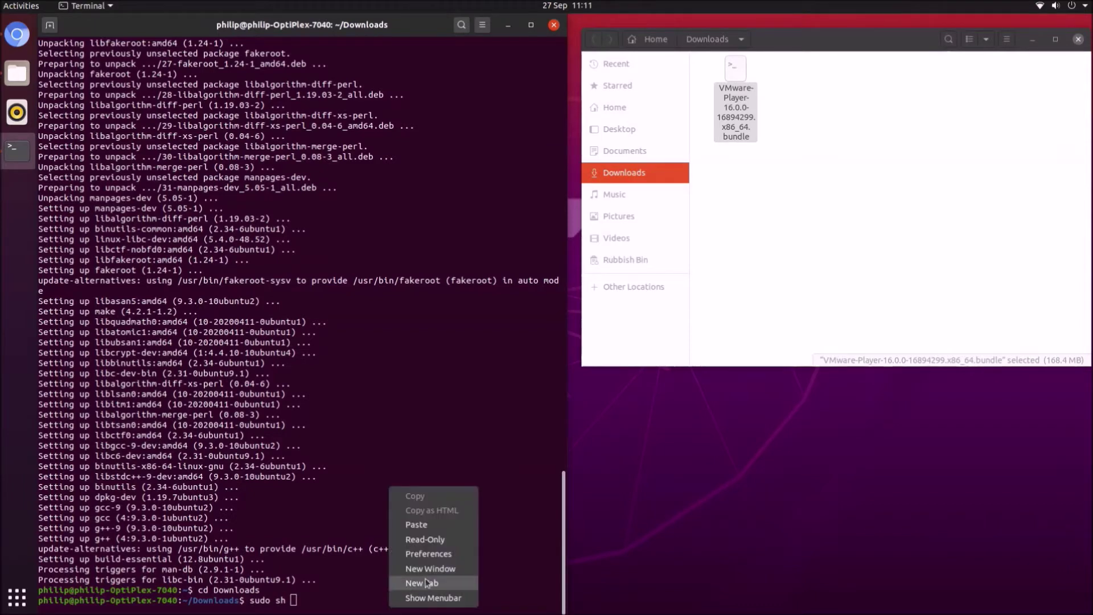
click(436, 528)
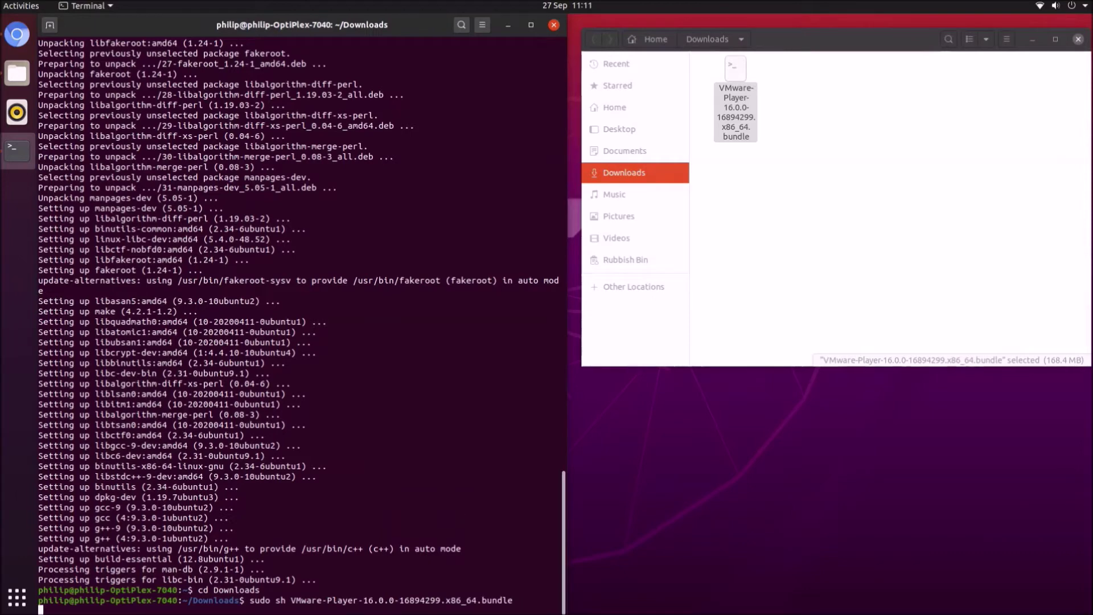
key(Return)
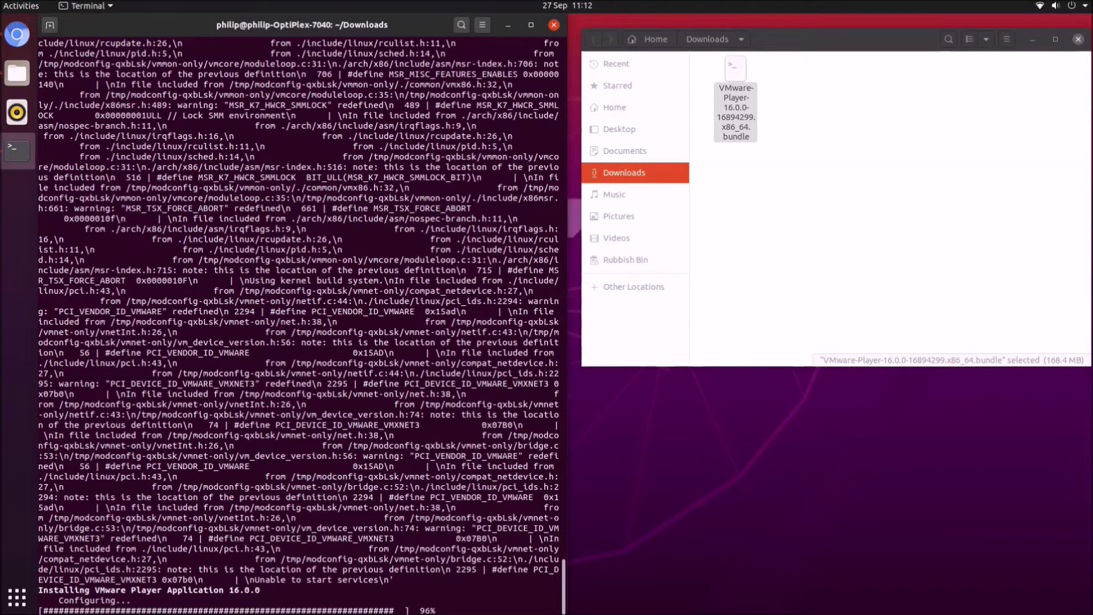
Close the terminal window and launch VMware Player from the installed applications.
click(554, 24)
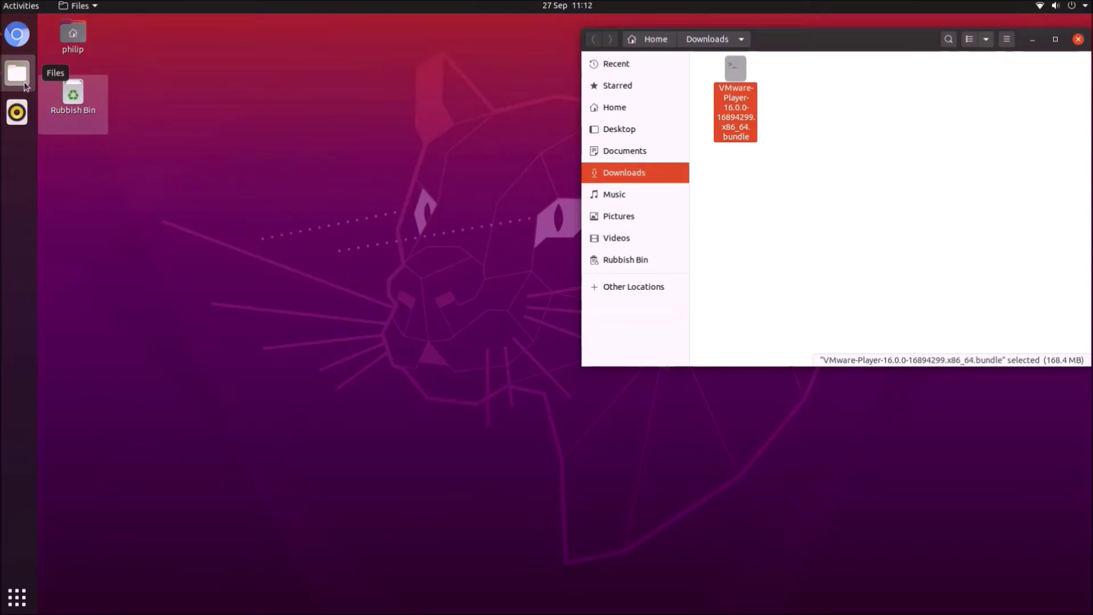
click(17, 597)
scroll(457, 449, down, 1)
click(479, 255)
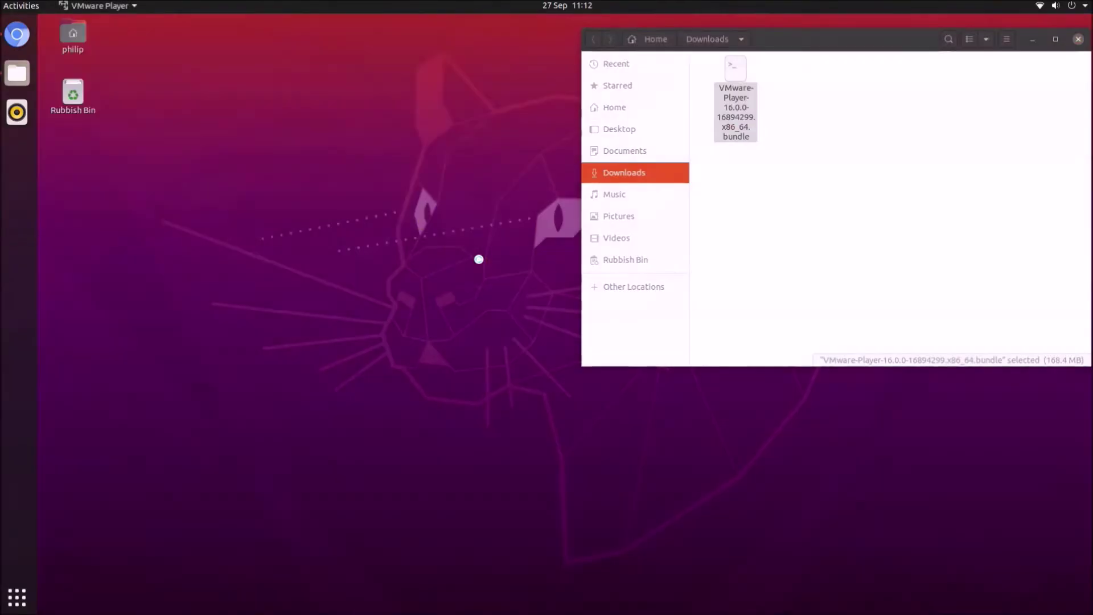
Accept the VMware Player and OVF Tool license agreements and continue to the customer experience program question.
click(524, 439)
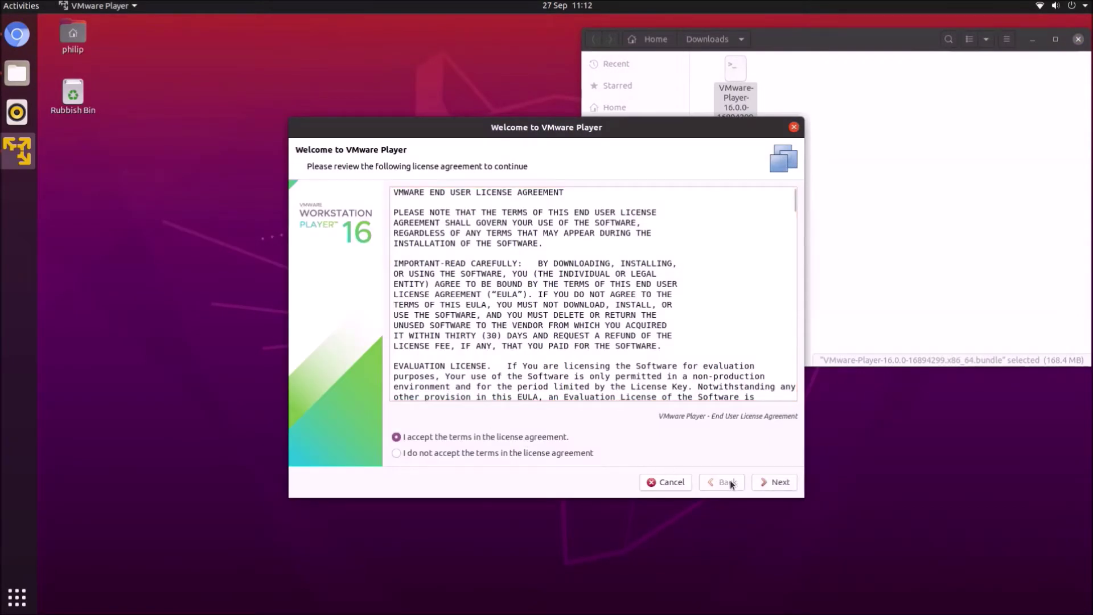
click(767, 483)
click(413, 438)
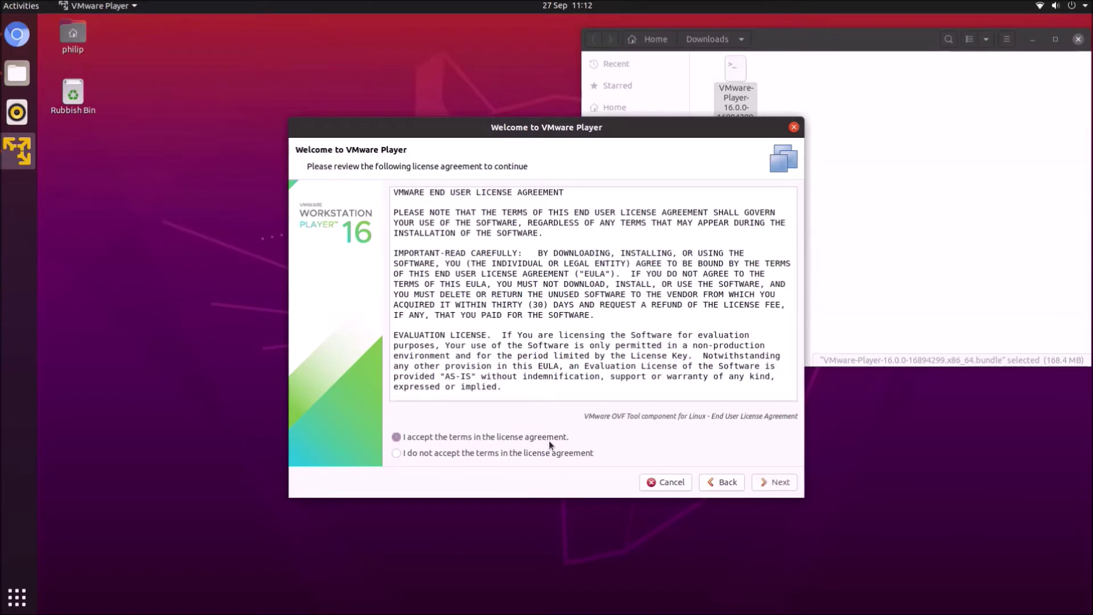
click(776, 483)
click(779, 484)
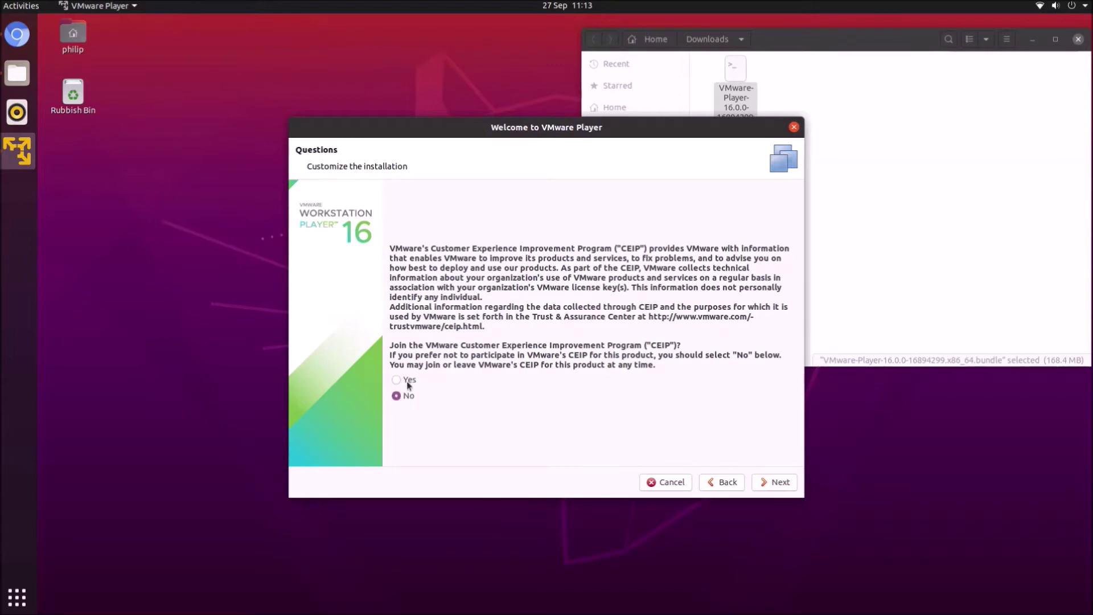
Finish the setup with No for CEIP and free non-commercial use, authenticating with the account password.
click(766, 485)
click(768, 483)
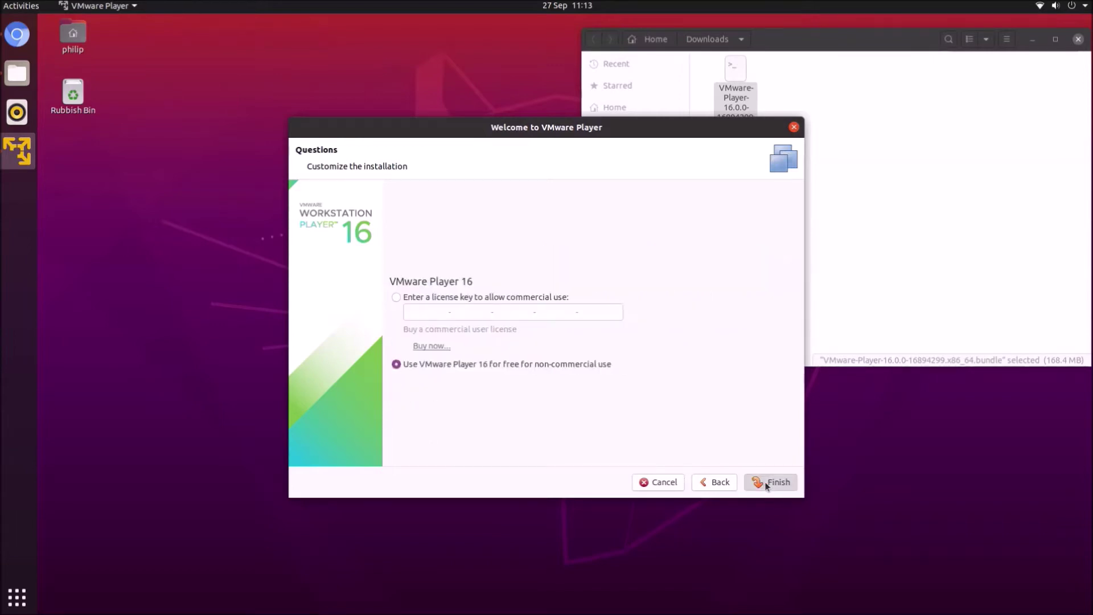
text(******)
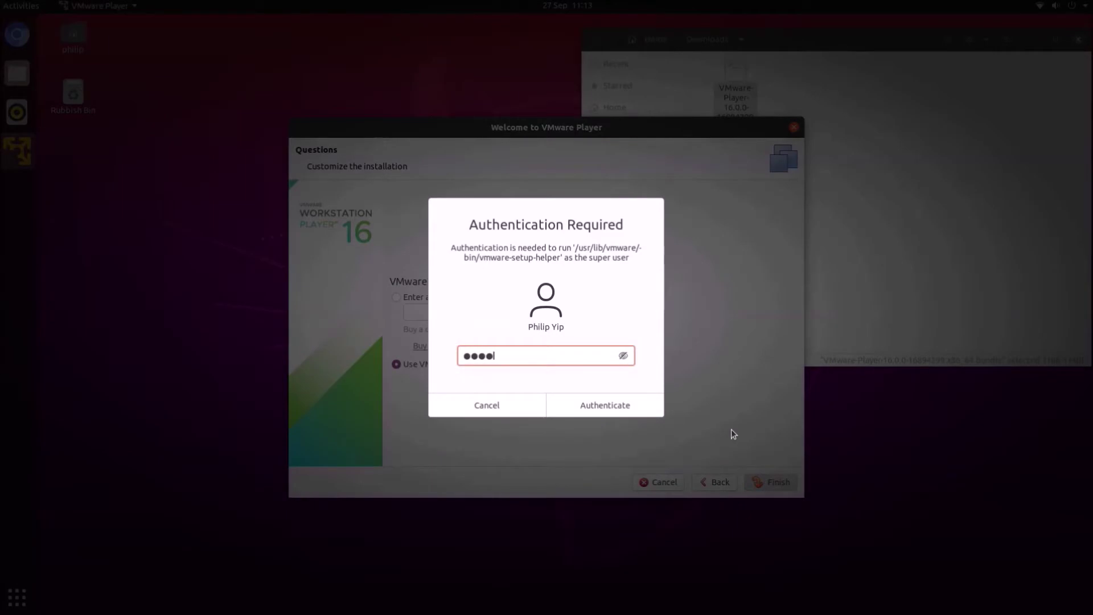
key(Return)
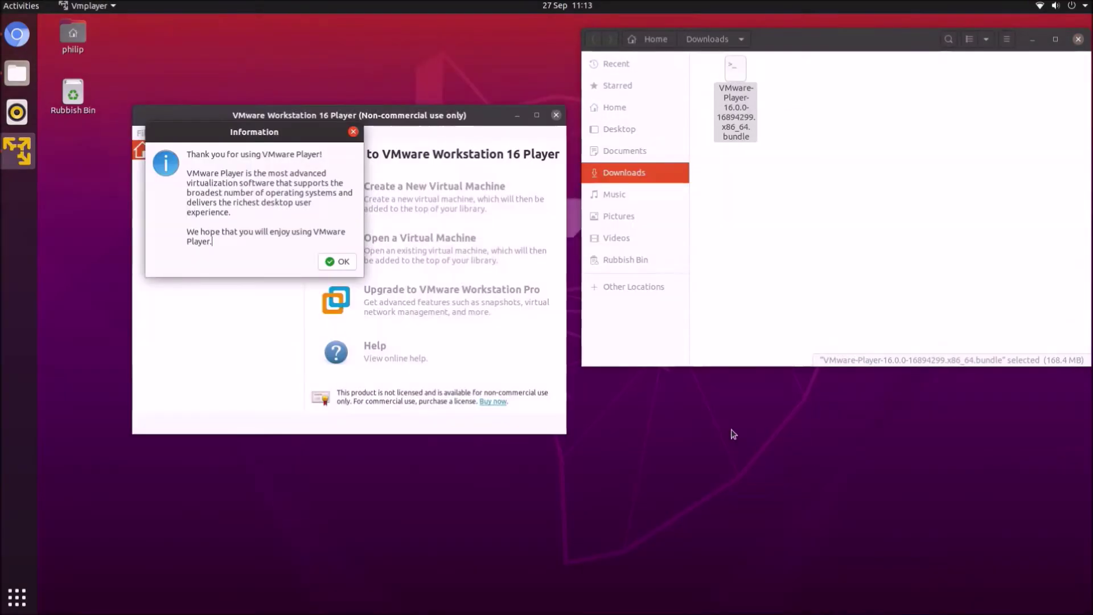
Dismiss the thank-you message, skip the offered Workstation Pro 16.0.0 version and close the VMware Player window.
click(346, 263)
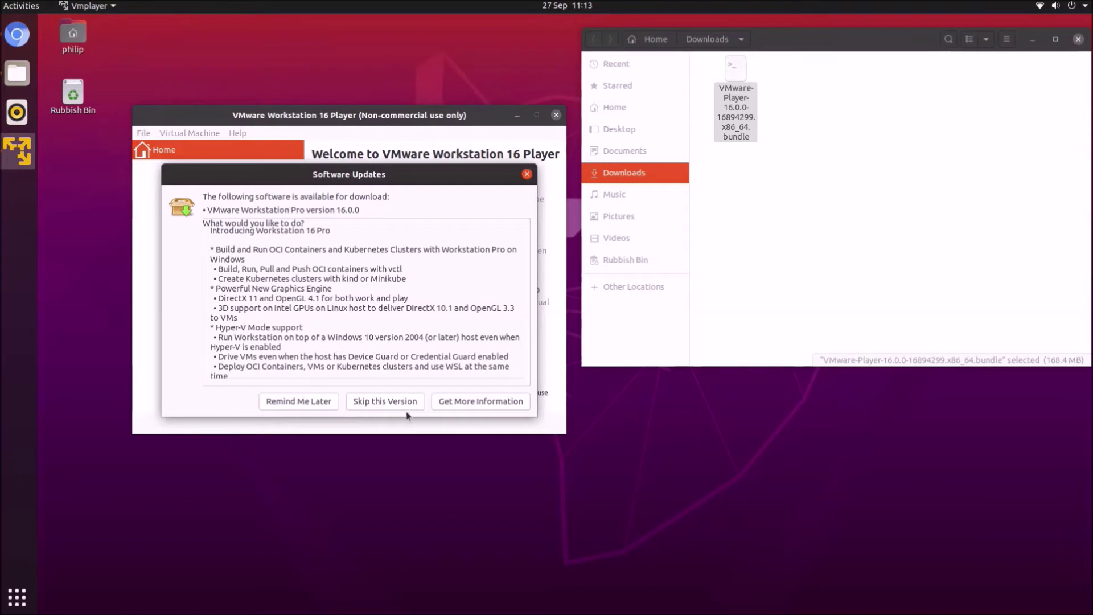
click(395, 402)
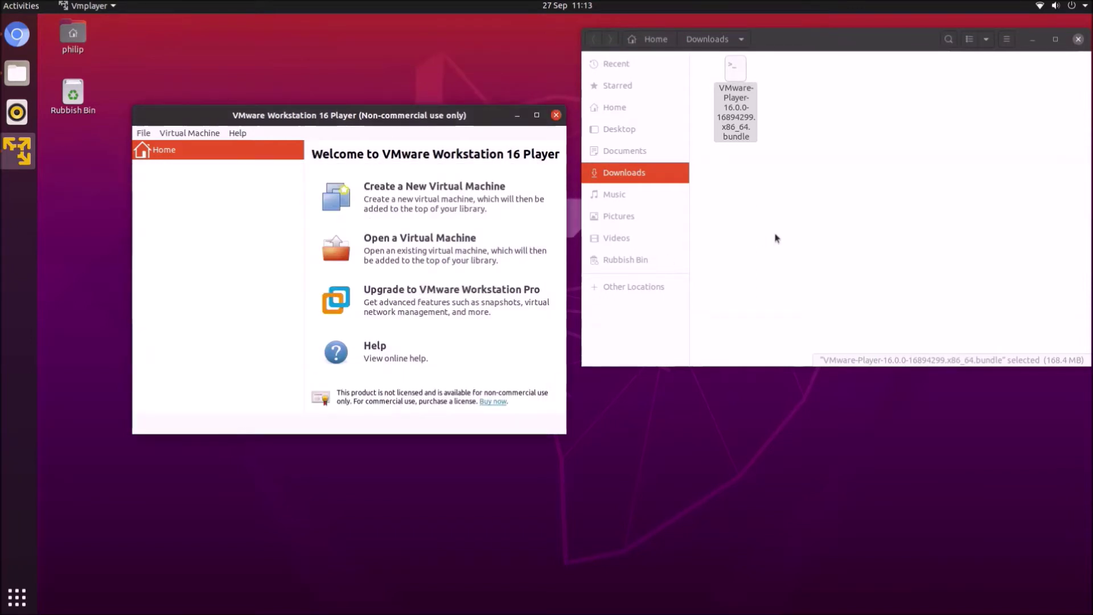
click(556, 115)
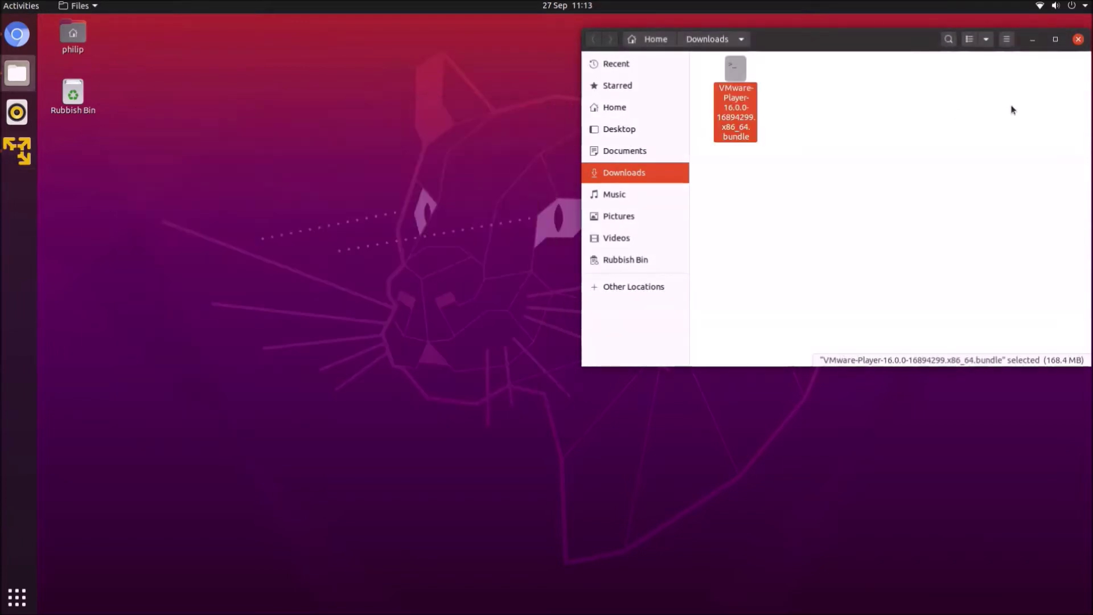
Minimise the file manager window and switch back to the Chromium browser.
click(1032, 39)
click(17, 34)
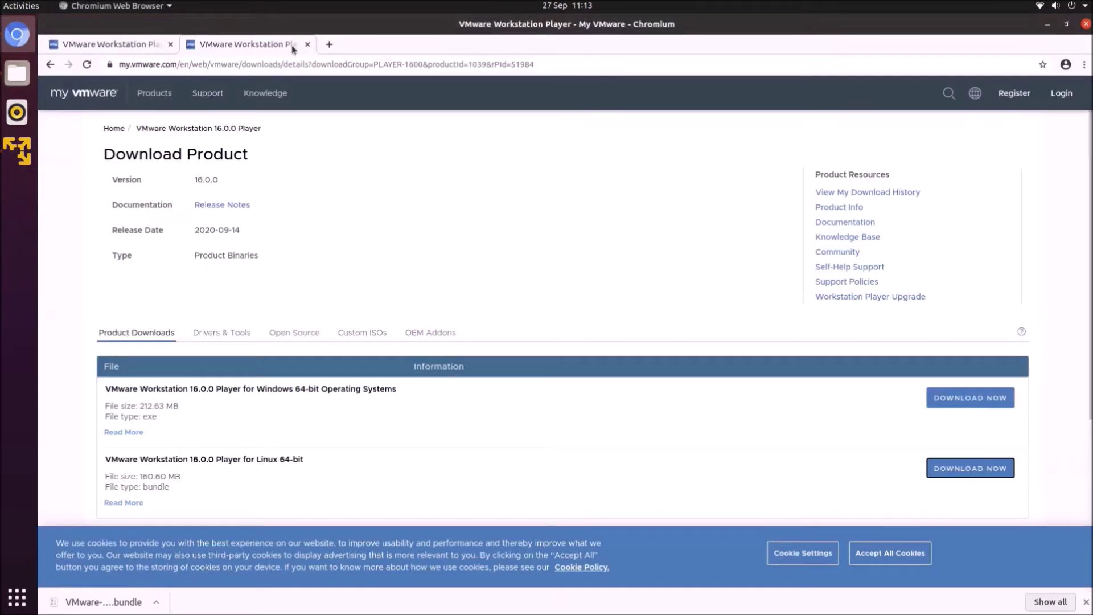
Search the web in a new browser tab for "download windows 10 version 2004 vm".
click(327, 43)
text(downloa)
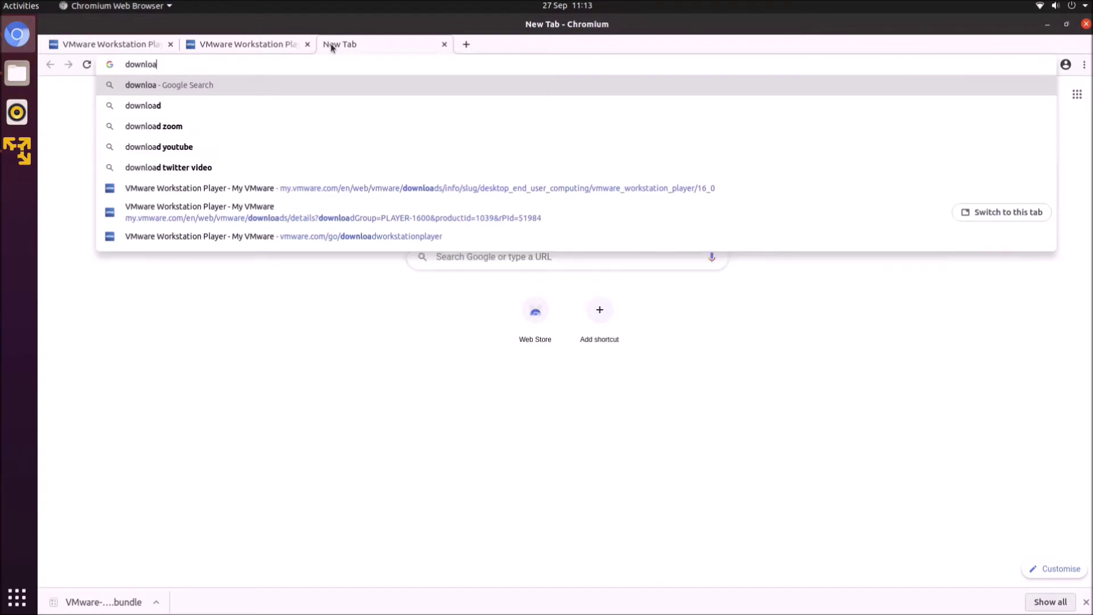
text(d windows 10 versio)
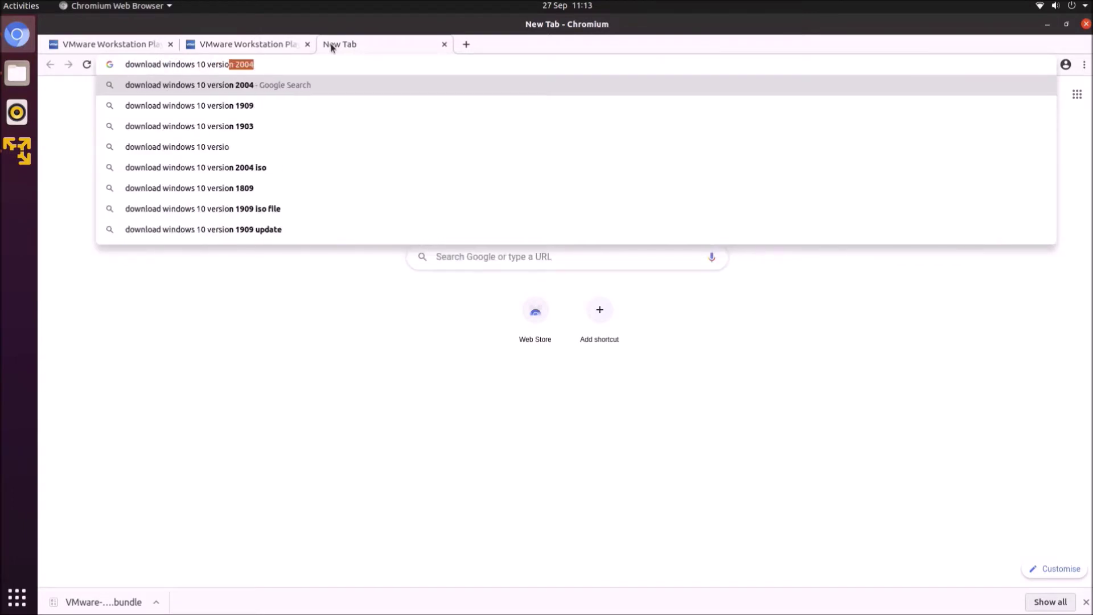
text(n 2004 vm)
key(Return)
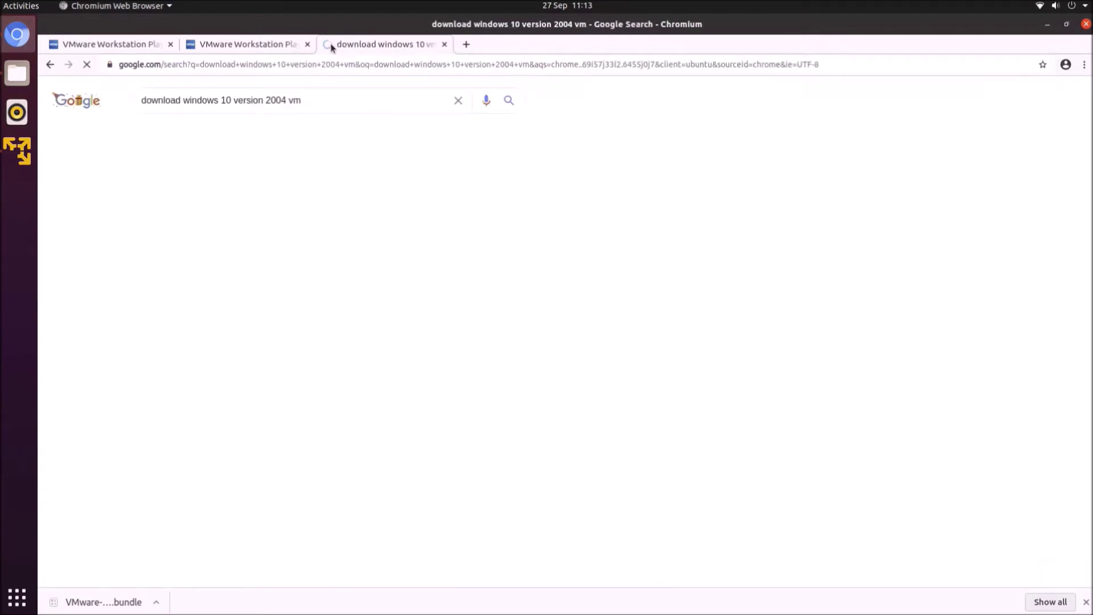
Open Microsoft's Windows 10 virtual machine page and download the VMWare package of Windows 10 Enterprise.
click(354, 195)
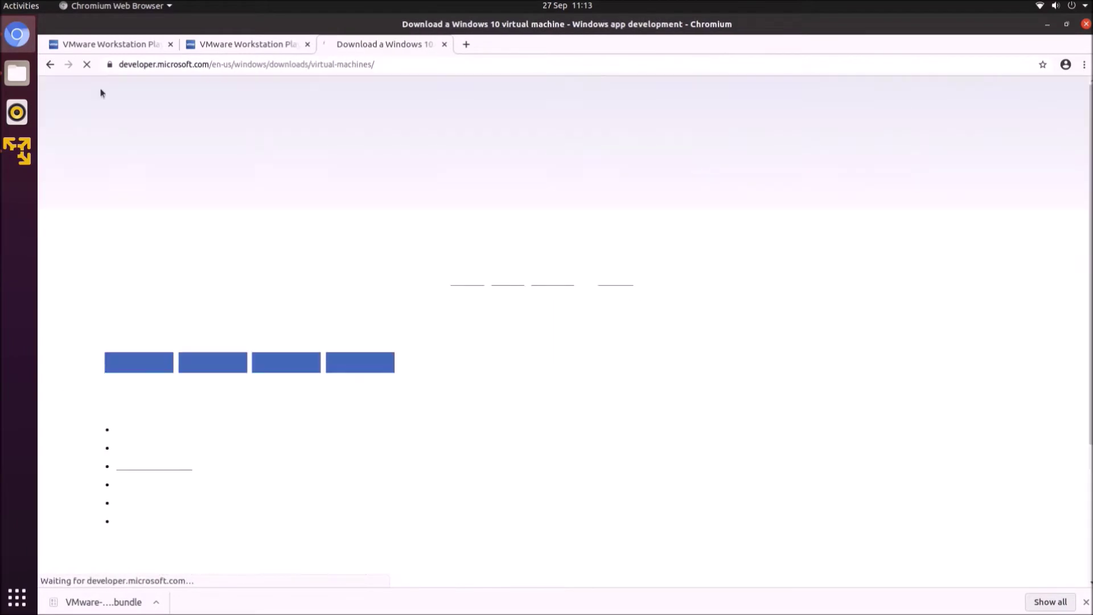
click(151, 415)
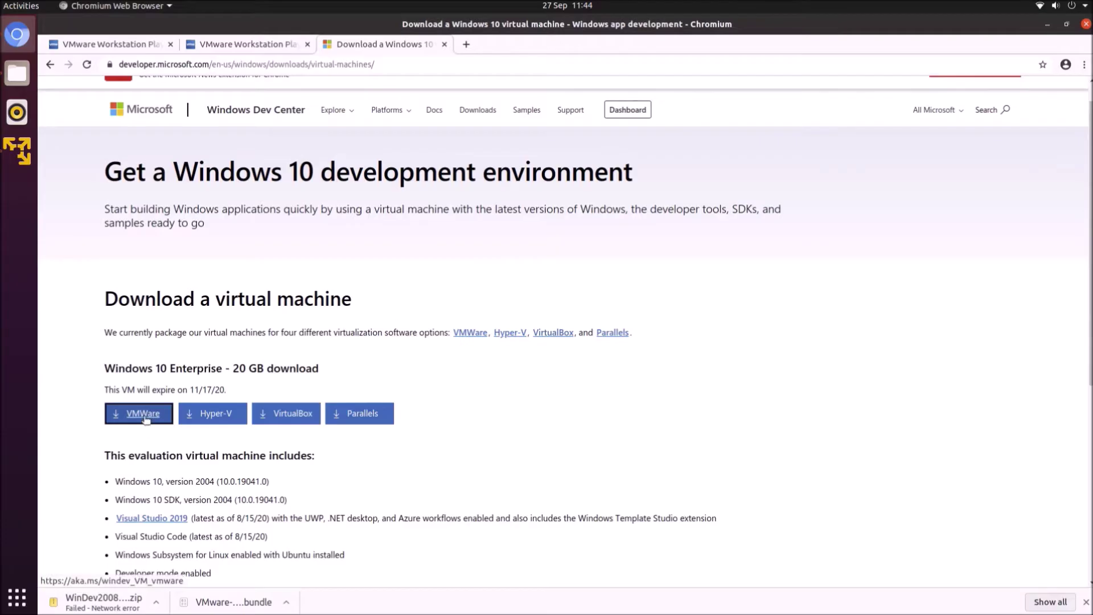
click(143, 418)
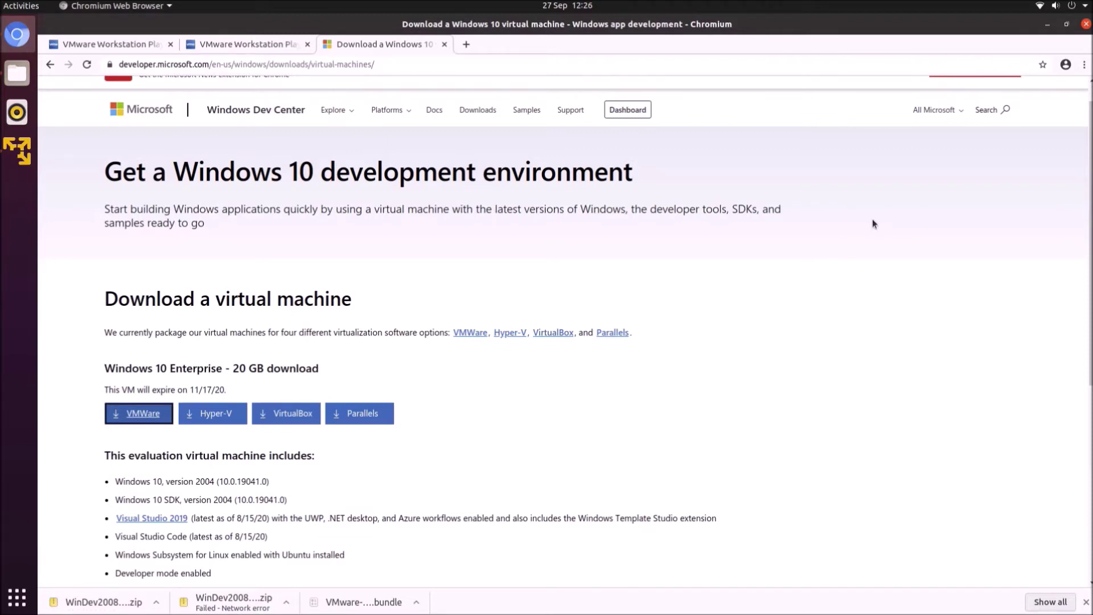
Minimise the browser and open a terminal in the Downloads folder from the file manager.
click(1047, 25)
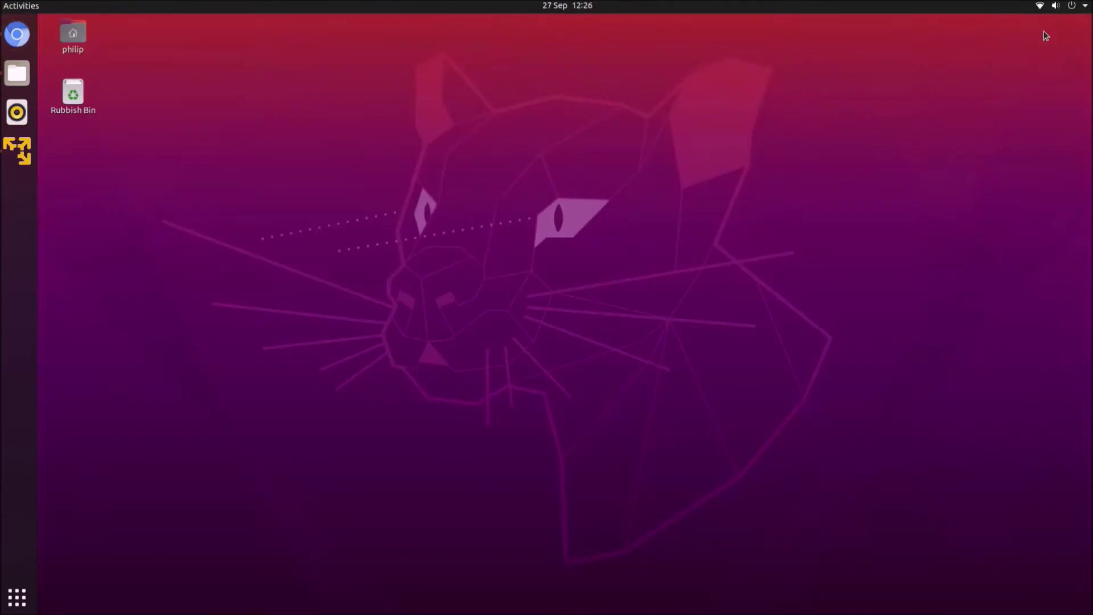
click(17, 73)
right_click(740, 195)
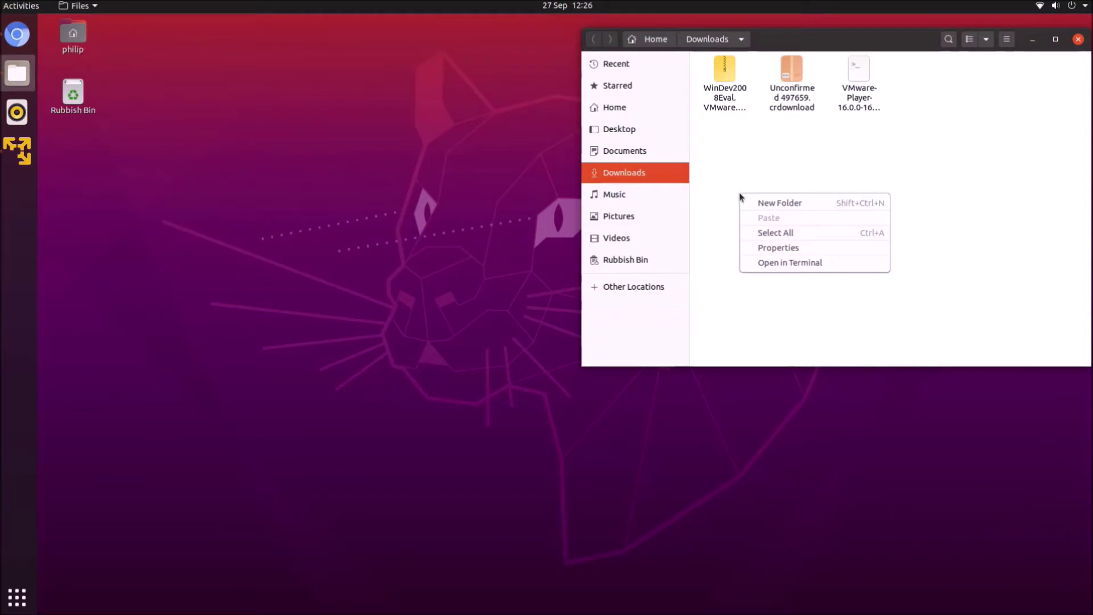
click(789, 263)
Copy the downloaded zip's file name and run sha256sum on WinDev2008Eval.VMware.zip in the terminal.
right_click(722, 113)
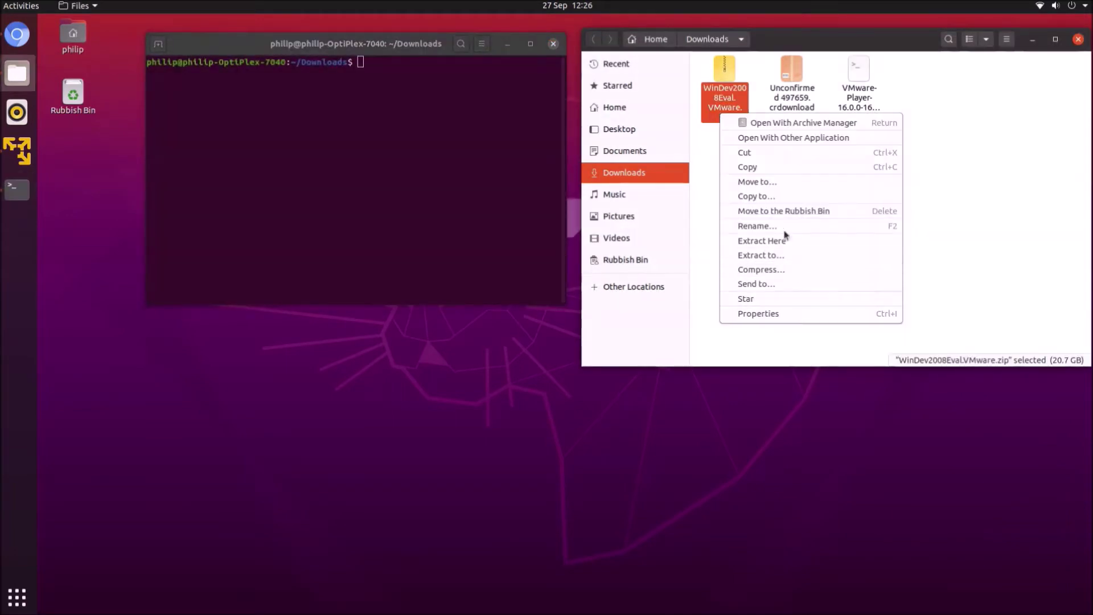
click(760, 226)
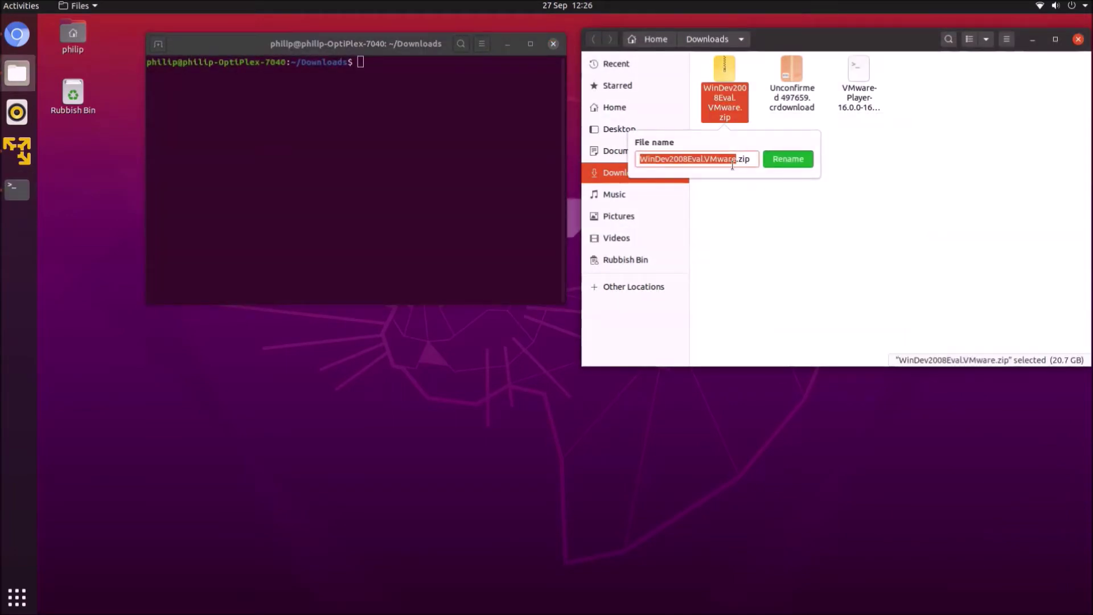
right_click(740, 159)
click(752, 183)
click(364, 154)
text(sha256sum)
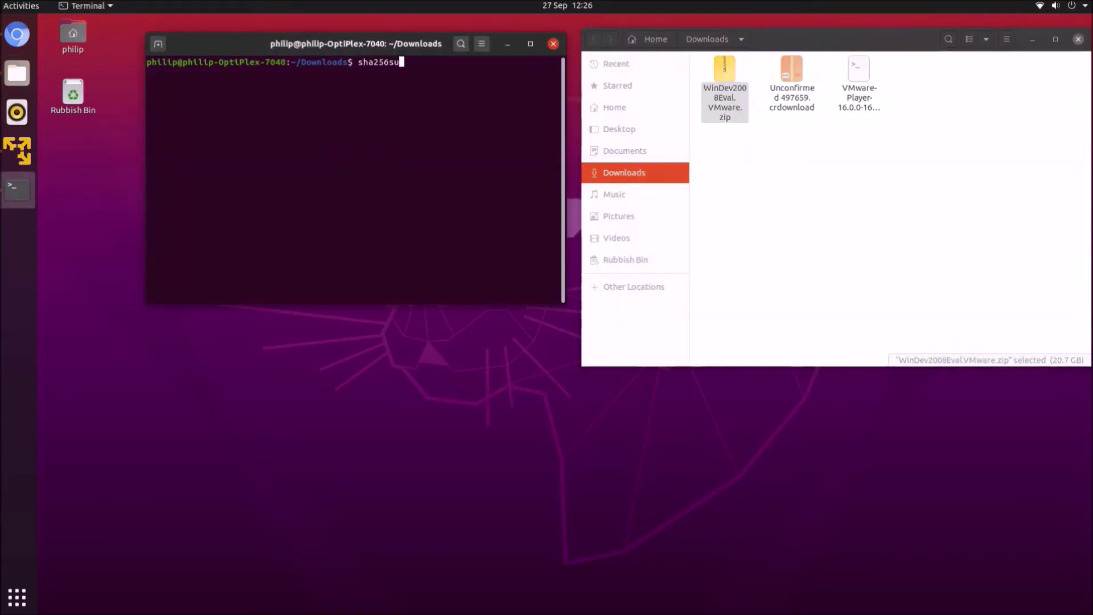
right_click(514, 177)
click(576, 215)
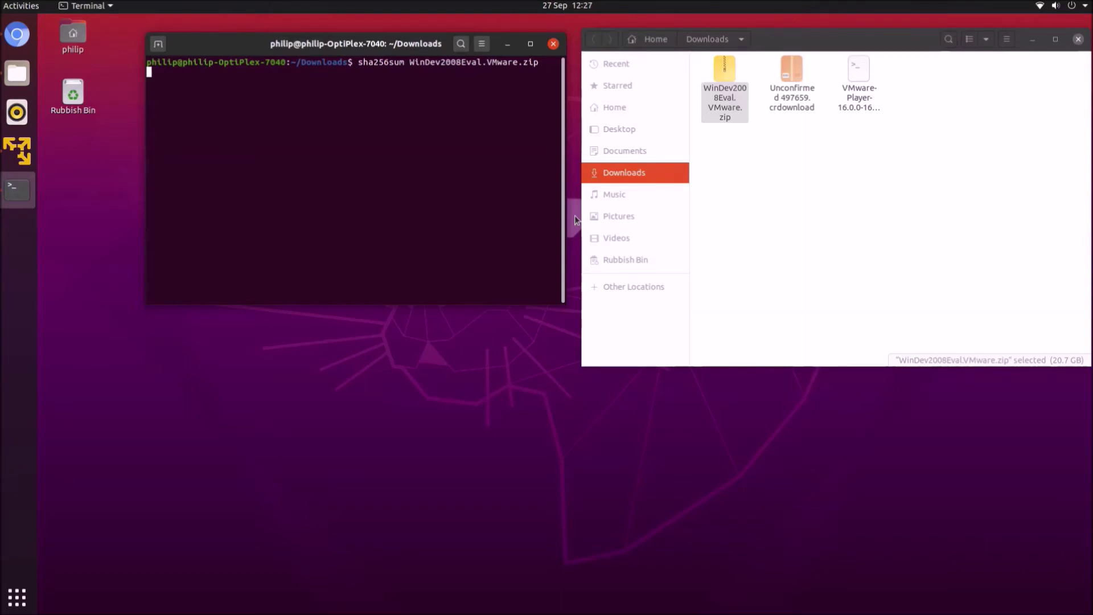
Copy the computed checksum, look it up among the file hashes on Microsoft's download page, and minimise the browser.
drag(477, 72, 147, 72)
right_click(157, 71)
click(182, 77)
click(17, 34)
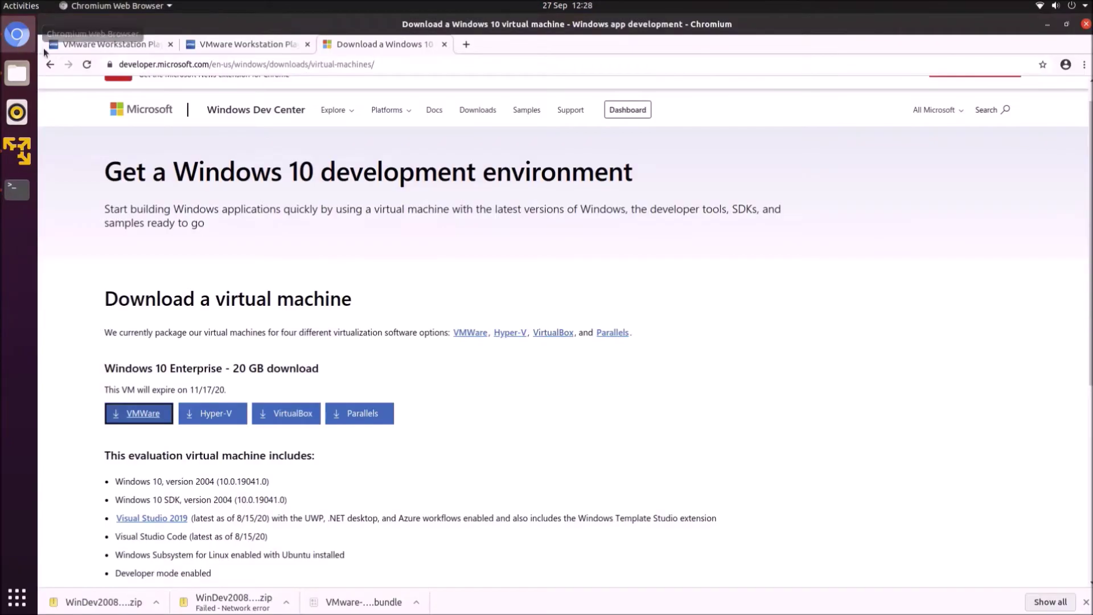
scroll(456, 341, down, 6)
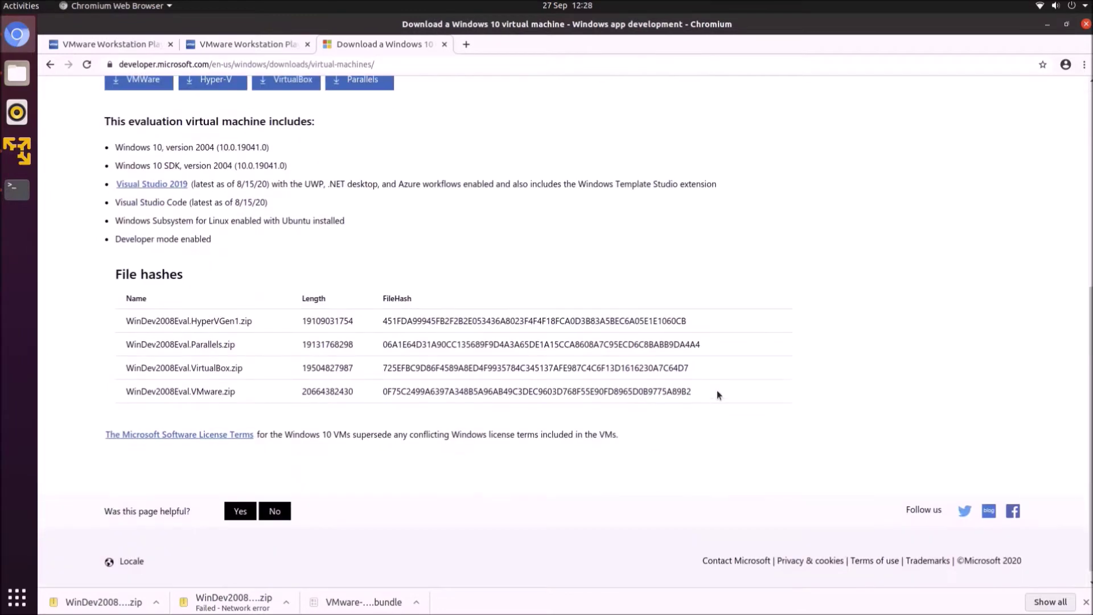
key(ctrl+f)
key(ctrl+v)
click(1047, 24)
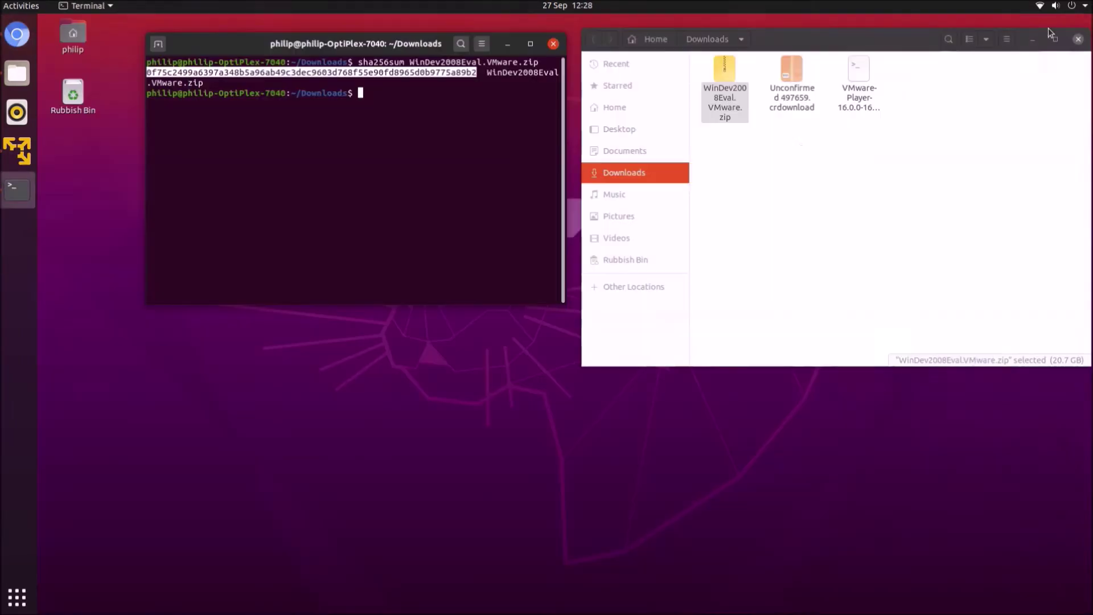
Extract WinDev2008Eval.VMware.zip into the Documents folder.
right_click(733, 92)
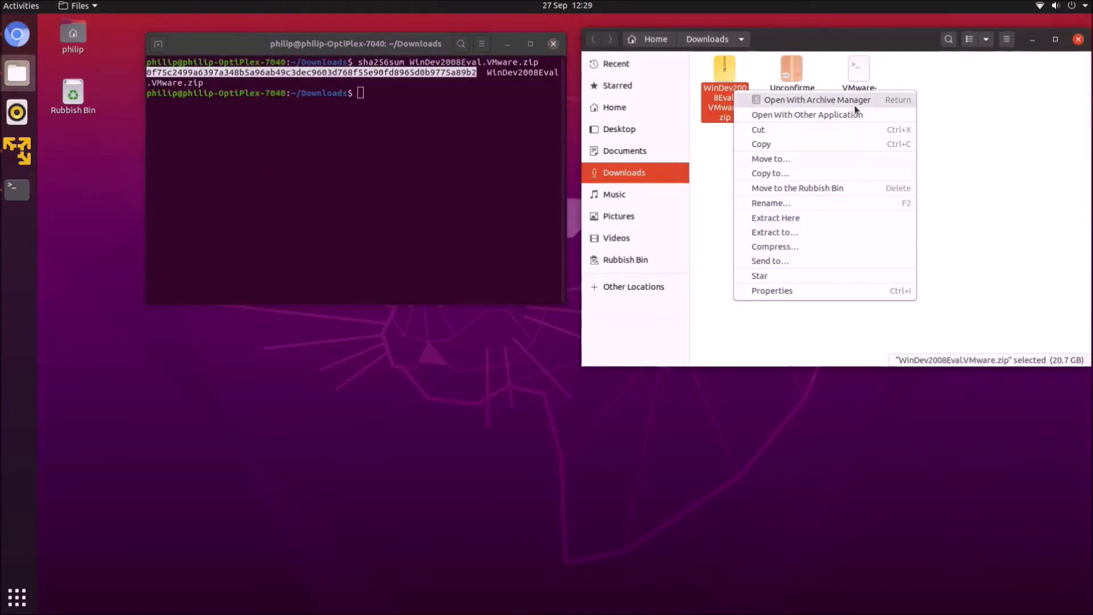
click(836, 231)
click(466, 121)
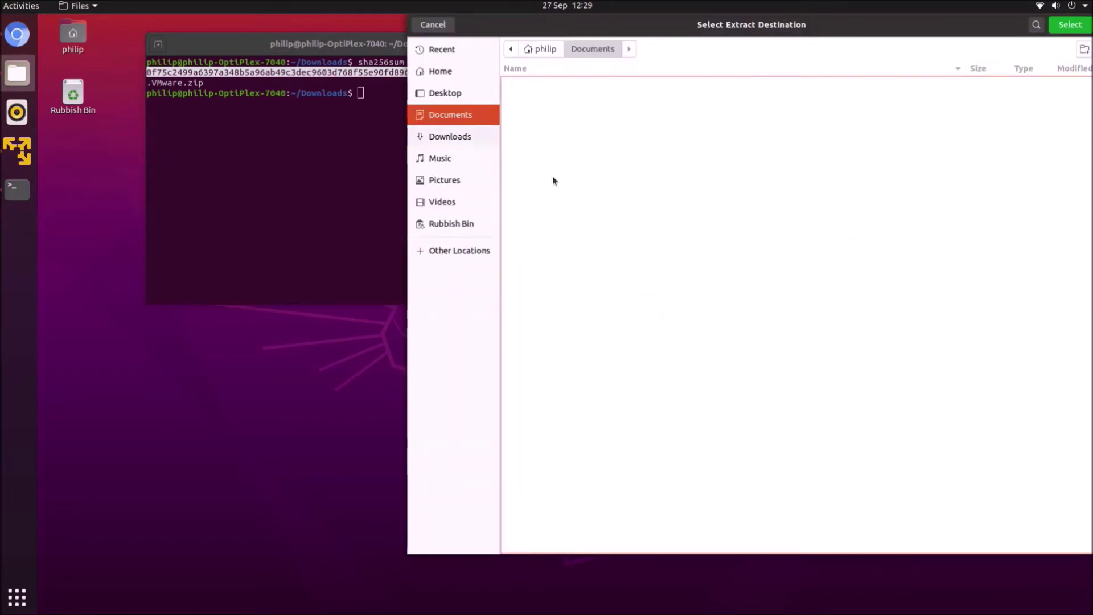
click(1071, 25)
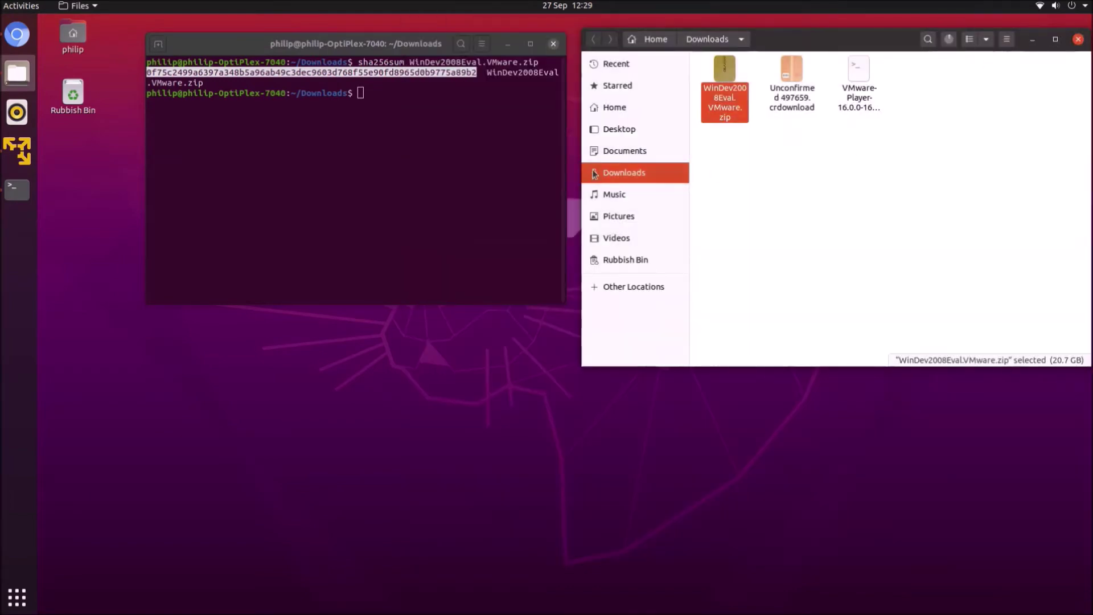
Close the terminal and check the extraction progress from the extracted WinDev2008Eval.VMware folder in Documents.
click(553, 44)
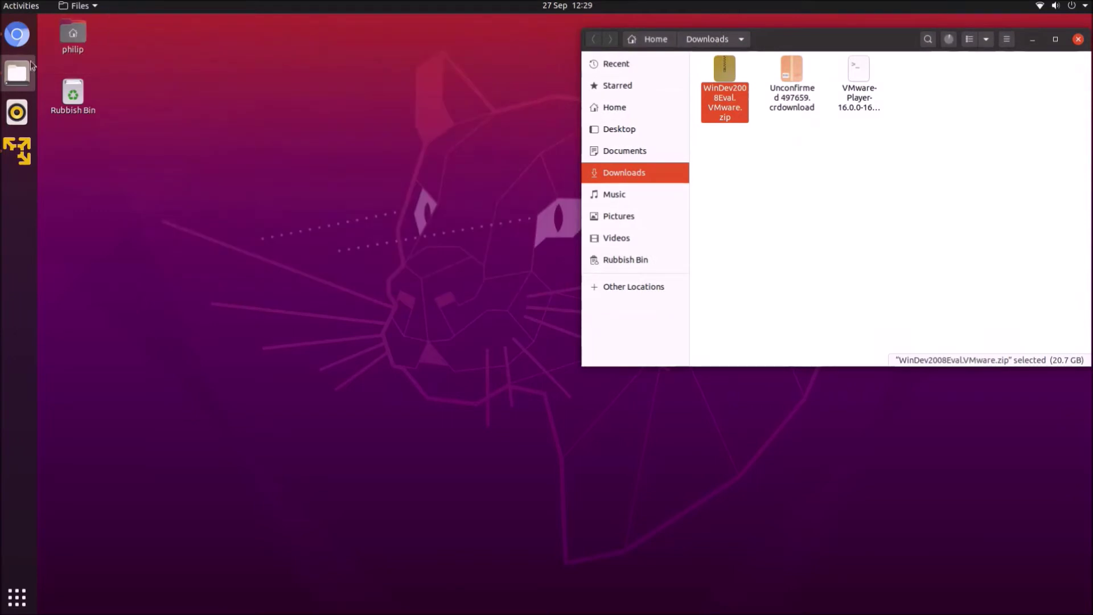
click(621, 152)
double_click(738, 94)
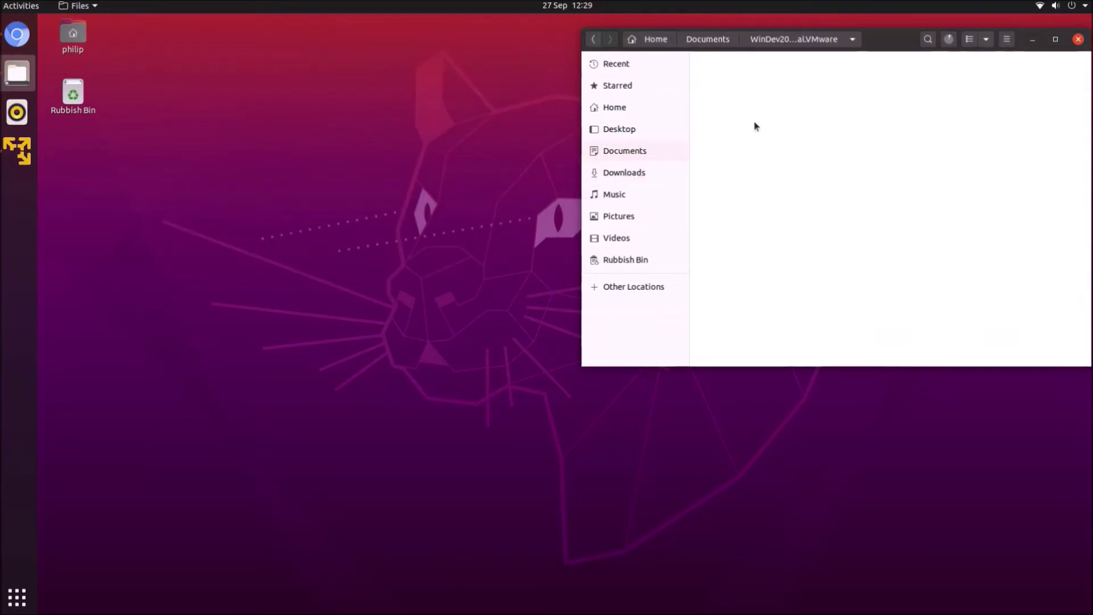
click(950, 40)
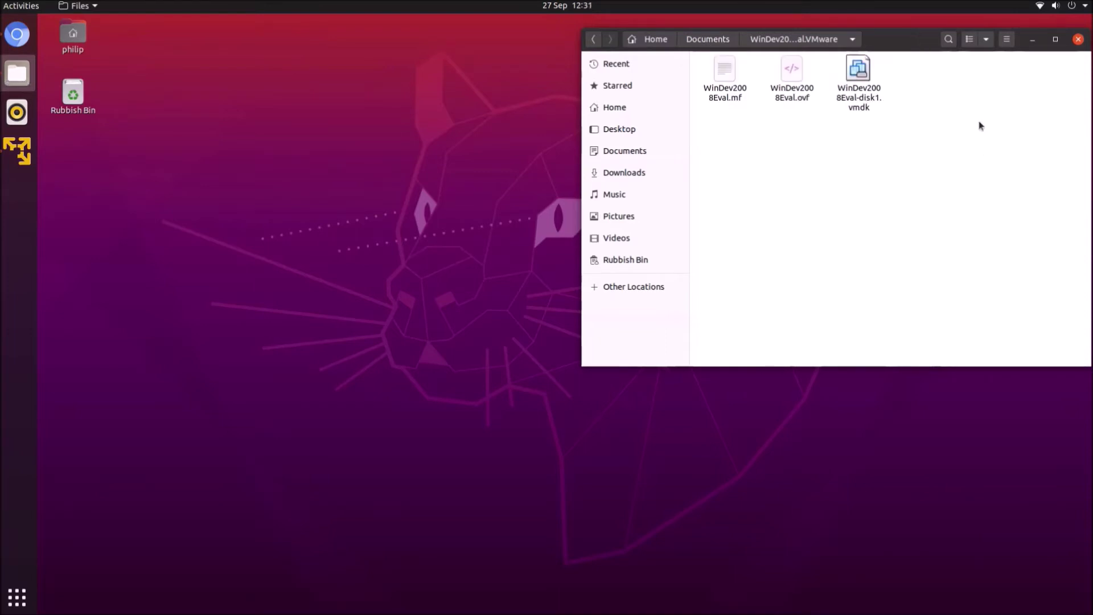
Close the remaining open windows and power off the computer.
click(1079, 39)
click(17, 151)
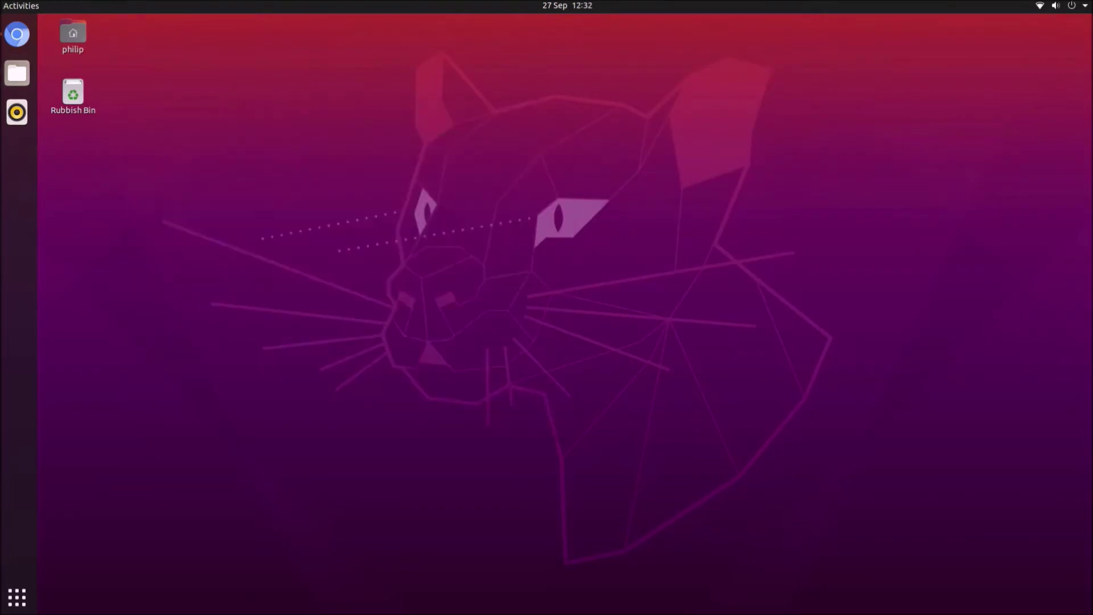
click(1071, 5)
click(967, 142)
click(959, 200)
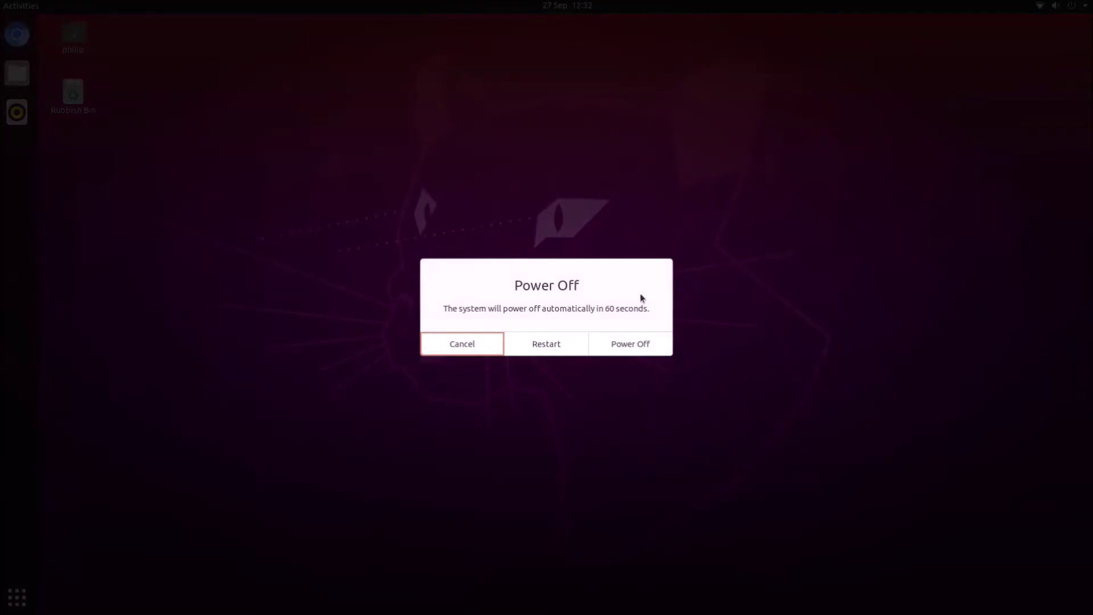
click(616, 352)
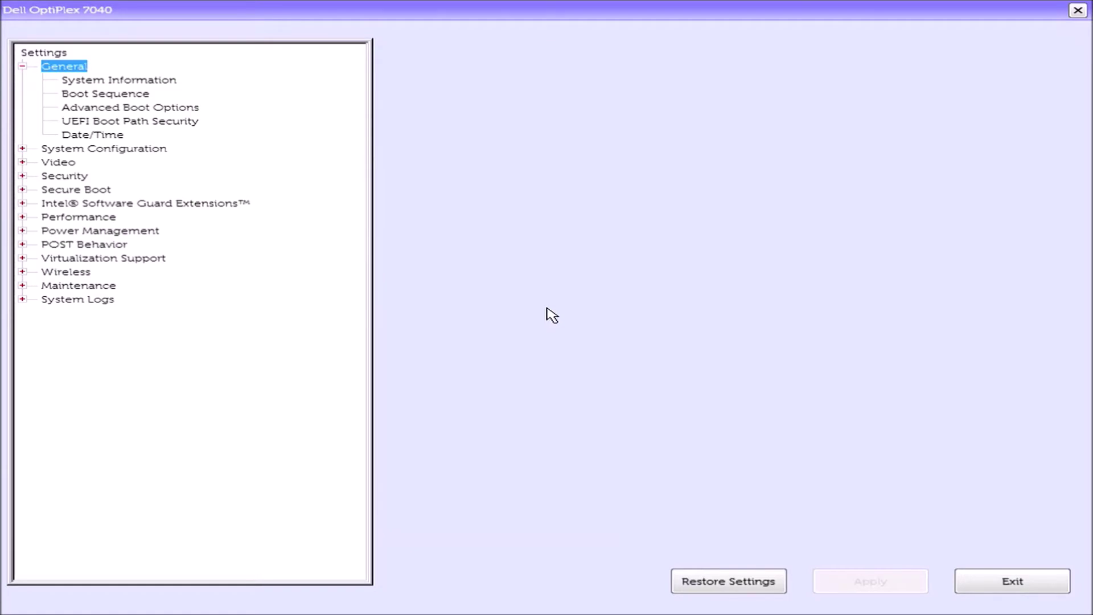
Expand the Virtualization Support group in the Dell OptiPlex 7040 BIOS settings.
key(Down)
key(Down)
key(Down)
key(Down)
key(Down)
key(Down)
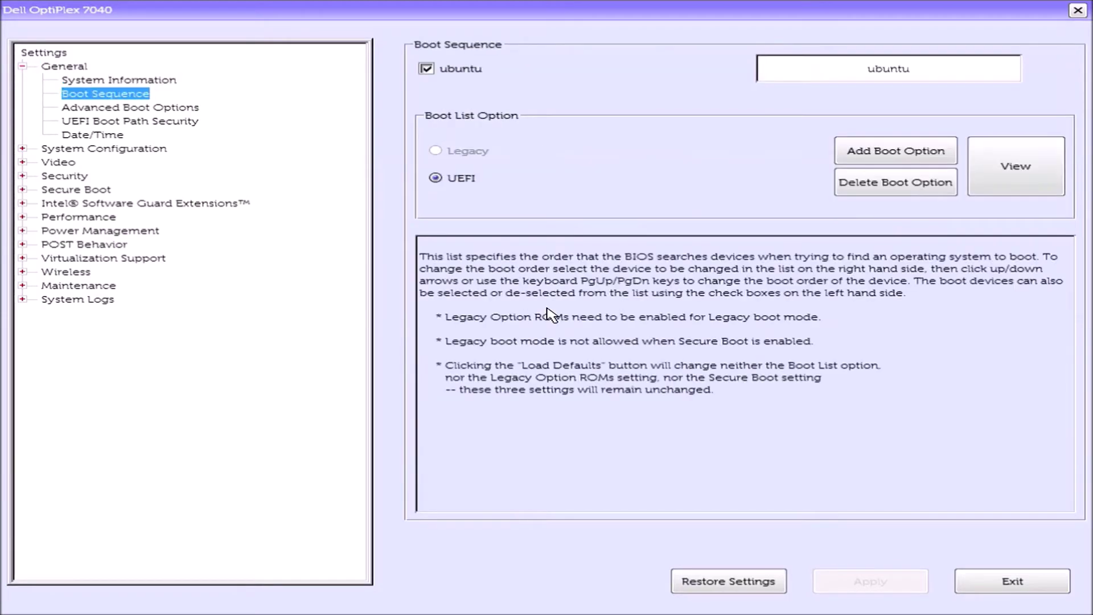
key(Down)
key(Down)
key(Down)
key(Down)
key(Down)
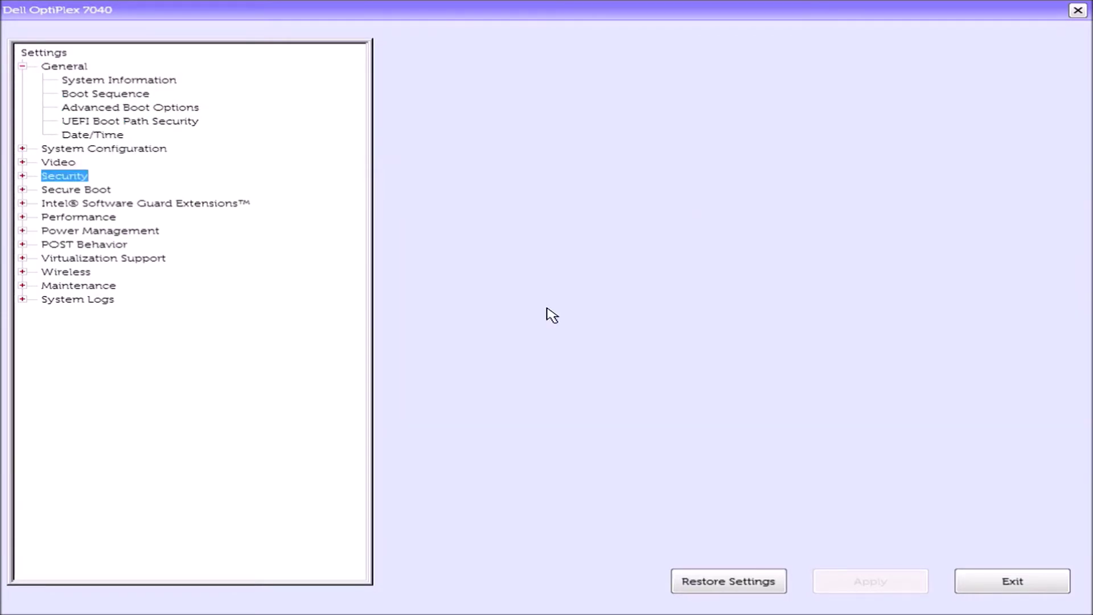
key(Down)
key(Down)
key(Down)
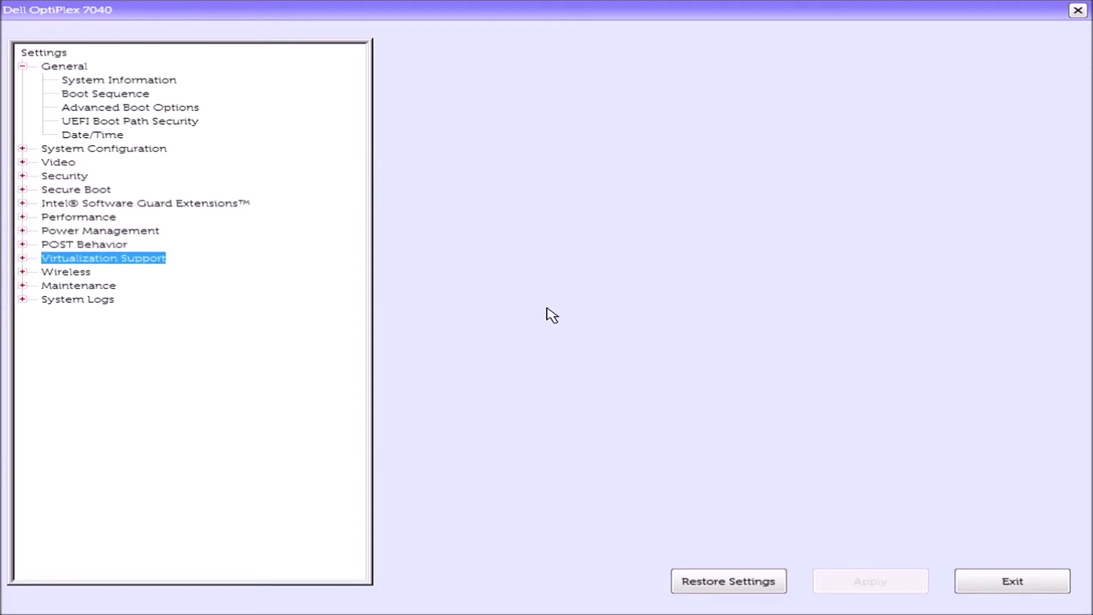
key(Right)
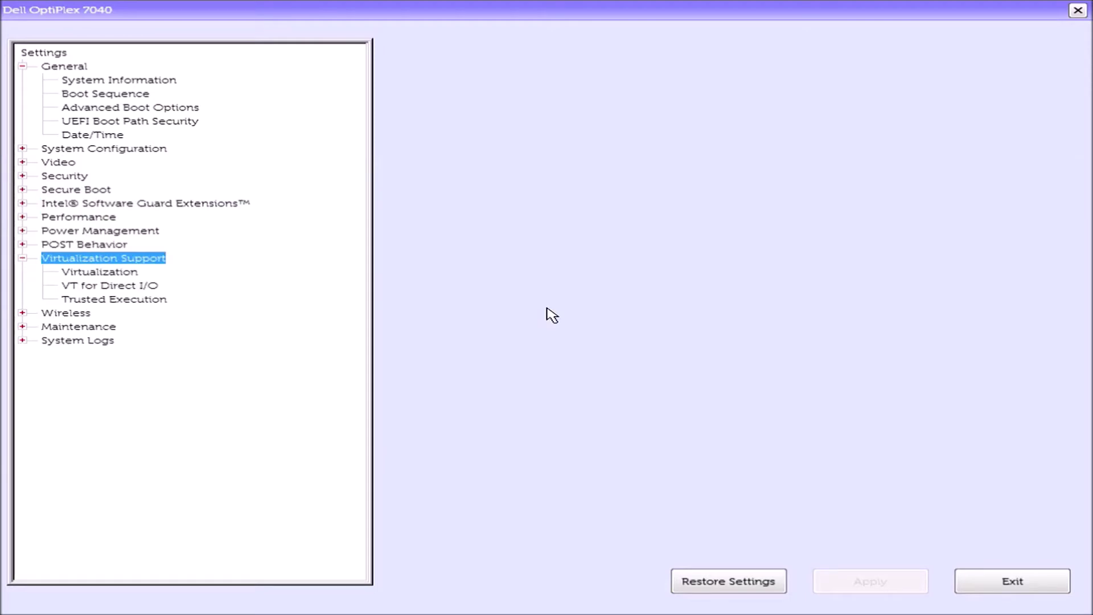
Review the Virtualization, VT for Direct I/O and Trusted Execution settings and collapse their group.
key(Down)
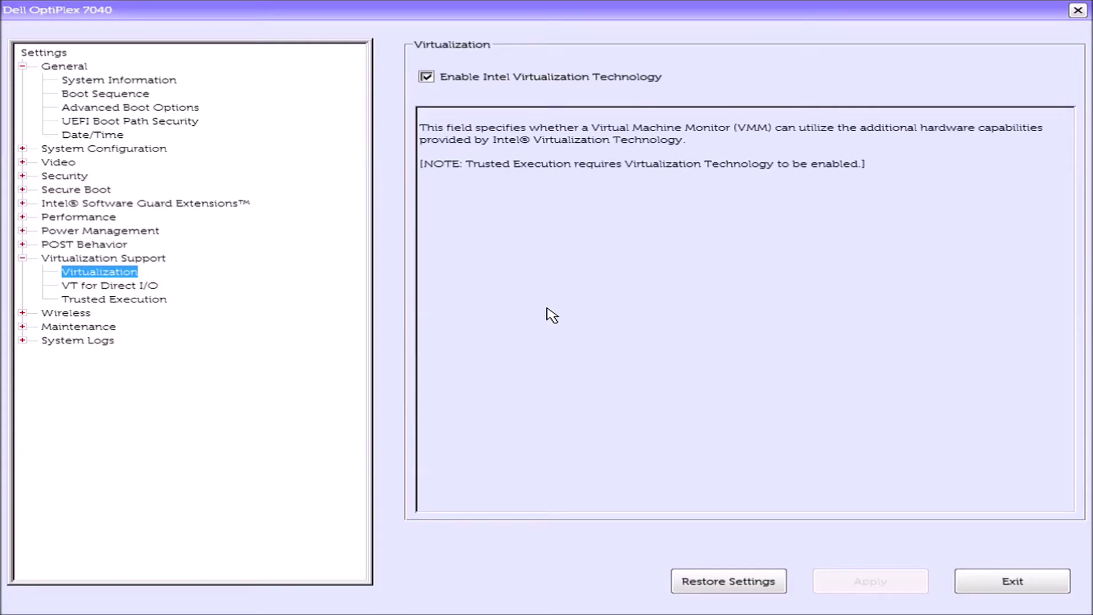
key(Down)
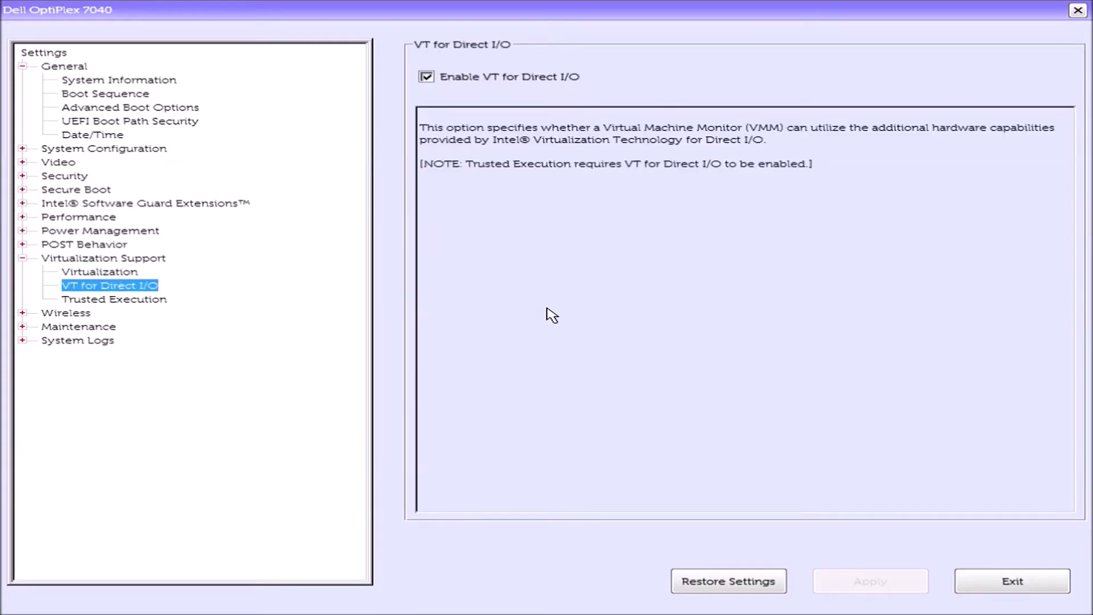
key(Down)
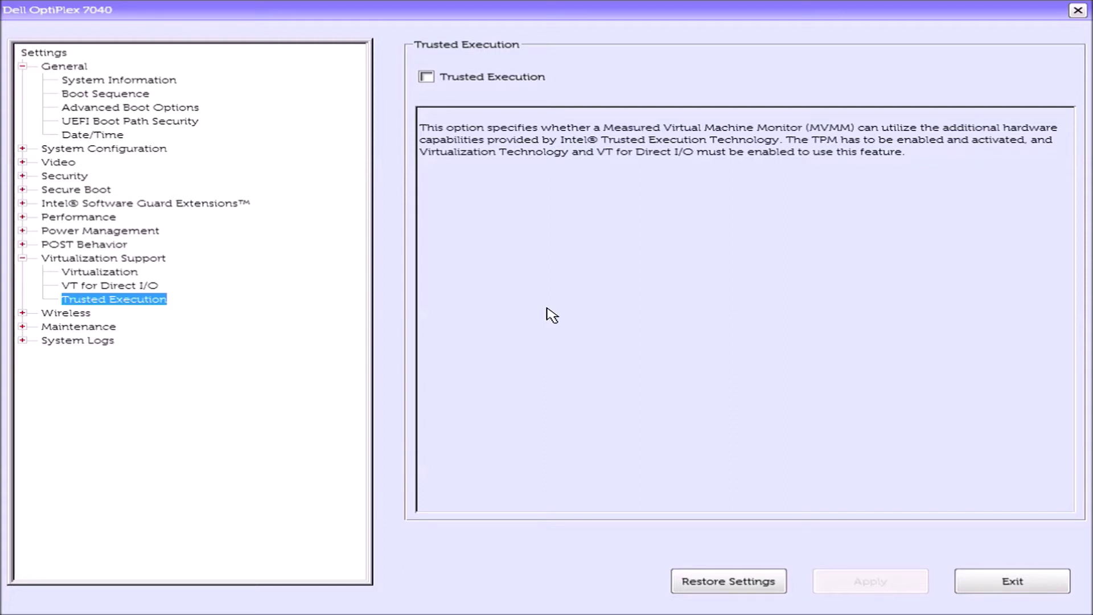
key(Up)
key(Up)
key(Up)
key(Left)
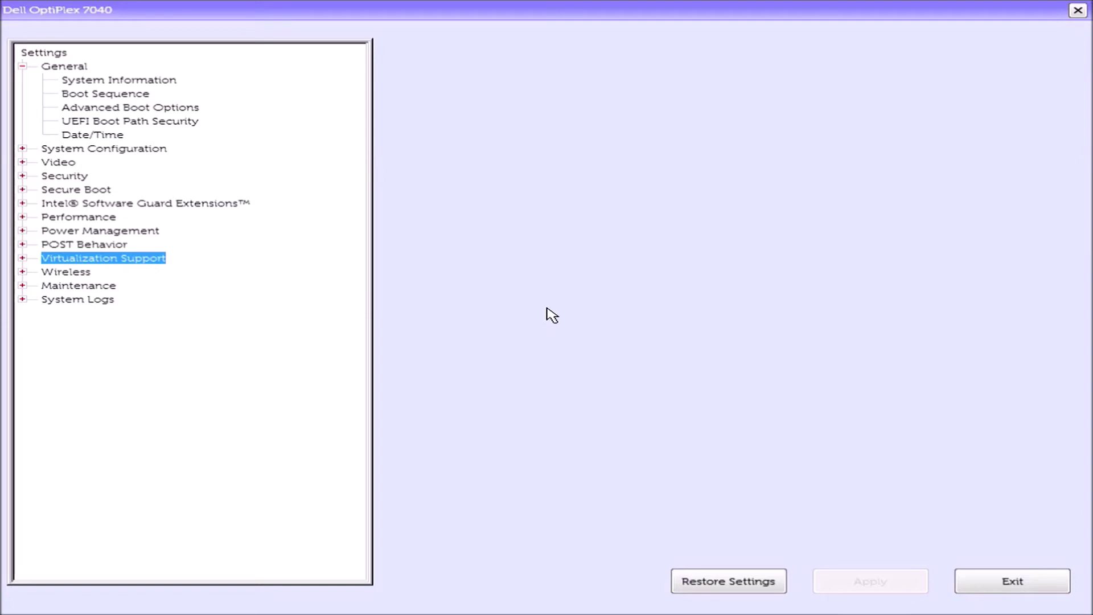
Review the Secure Boot Enable setting in the Secure Boot group and exit the BIOS setup.
key(Up)
key(Up)
key(Up)
key(Up)
key(Up)
key(Right)
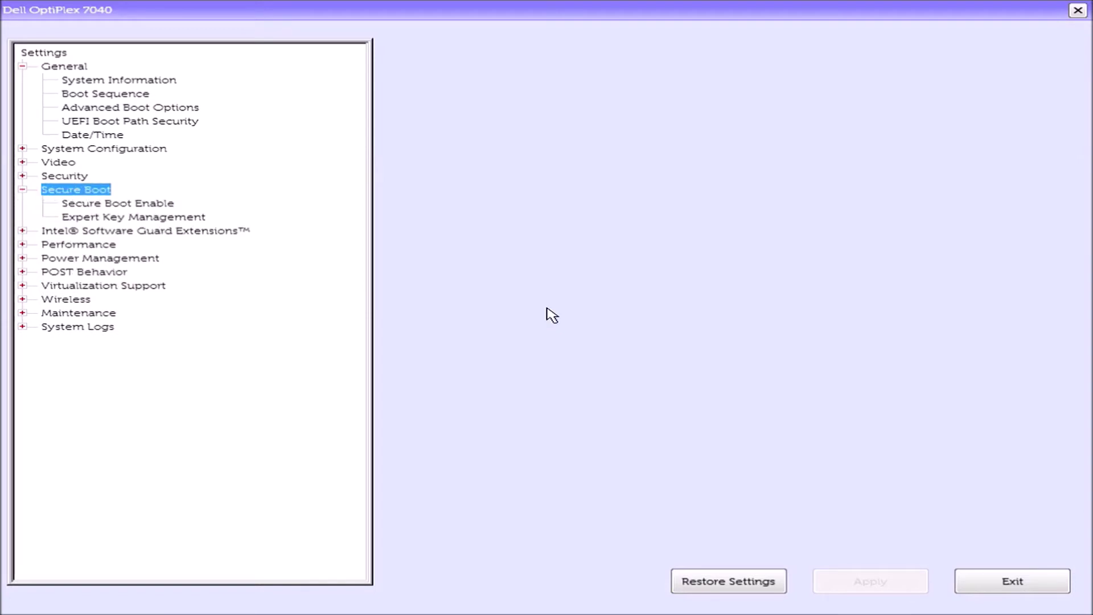
key(Down)
key(Up)
key(Left)
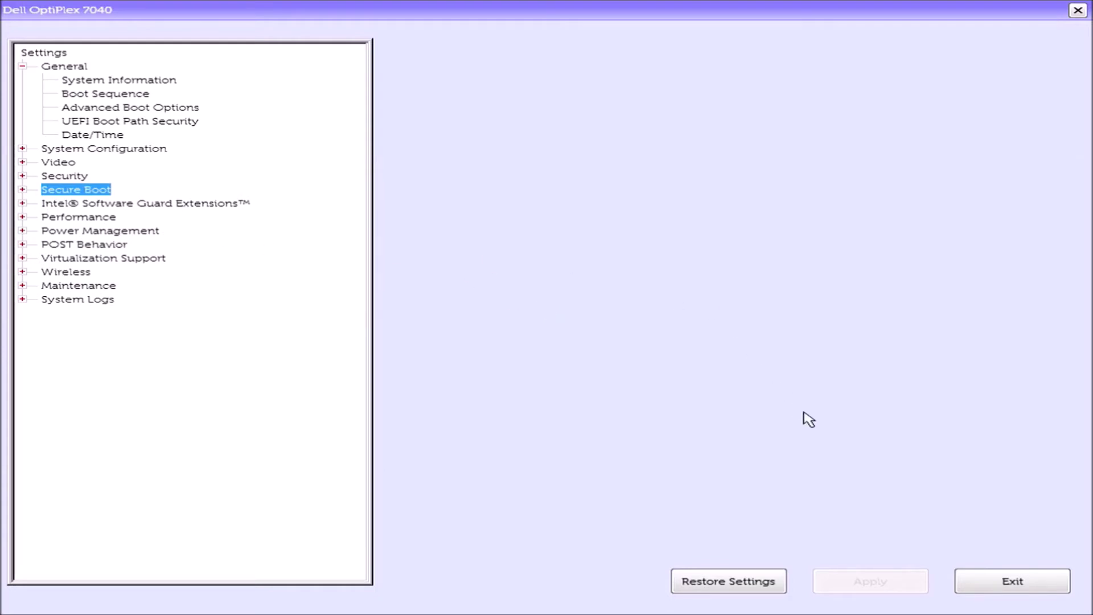
click(1062, 574)
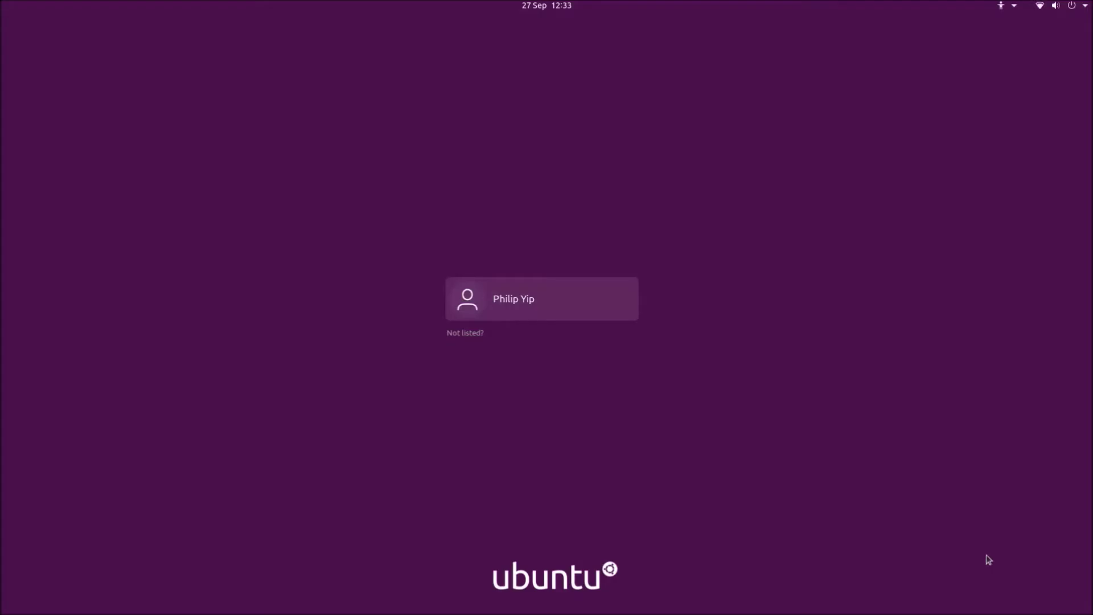
Log in to the listed Ubuntu user account with the account password.
click(556, 294)
text(*******)
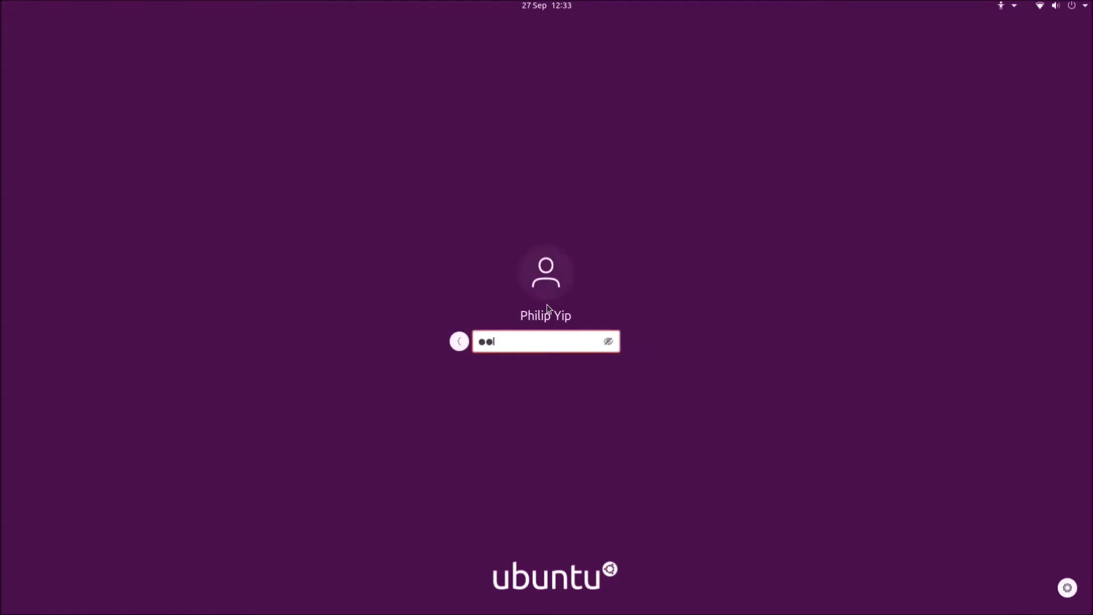
key(Return)
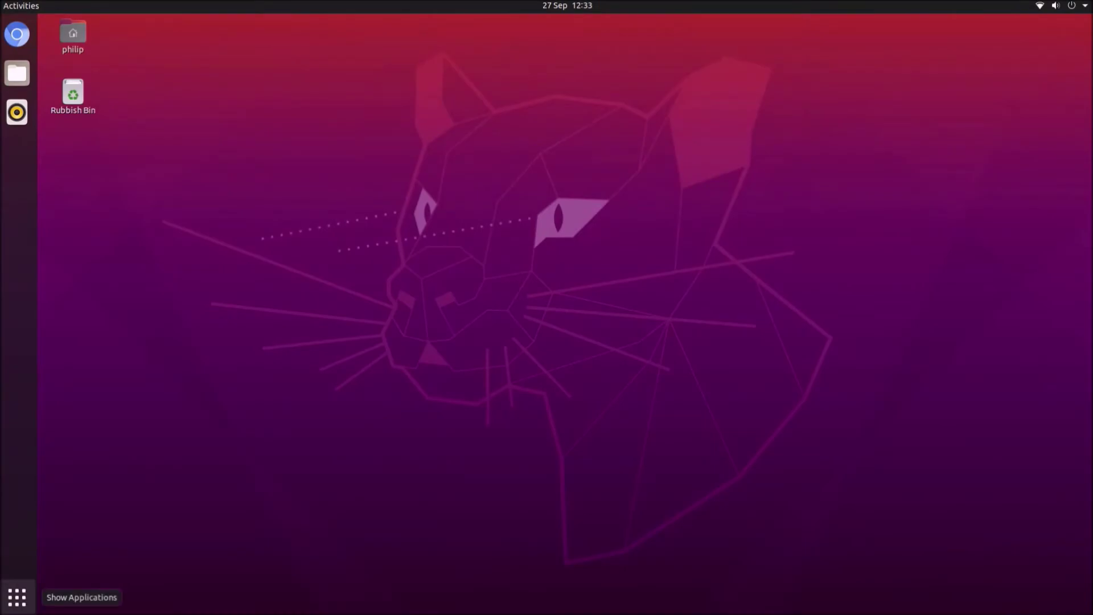
Launch VMware Player and import WinDev2008Eval.ovf from the WinDev2008Eval.VMware folder in Documents, keeping the proposed name and location.
click(17, 598)
click(257, 254)
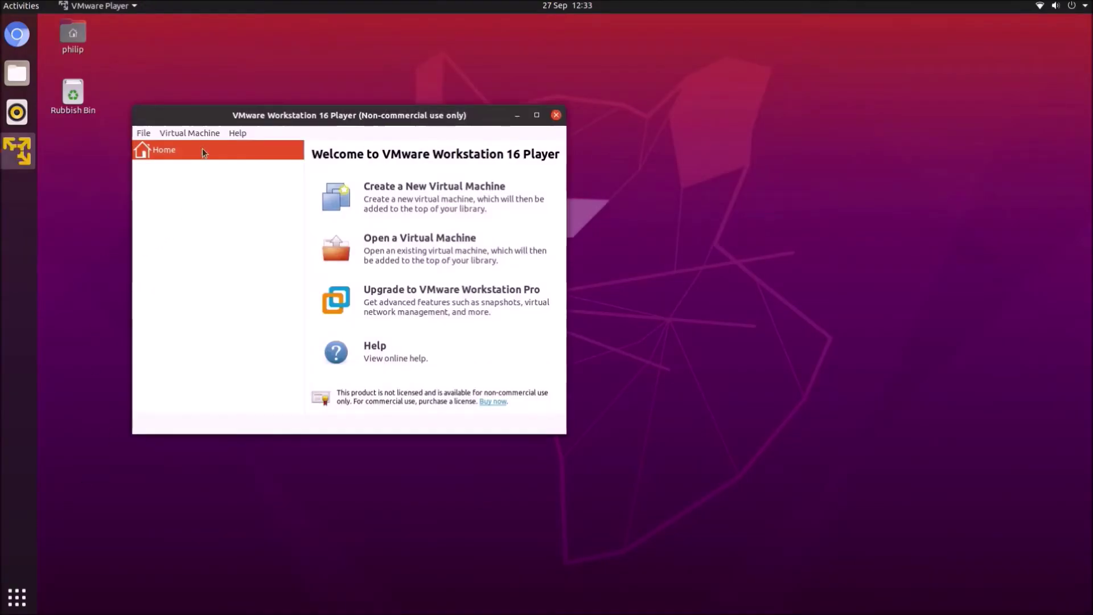
click(337, 247)
click(170, 101)
double_click(171, 101)
double_click(180, 85)
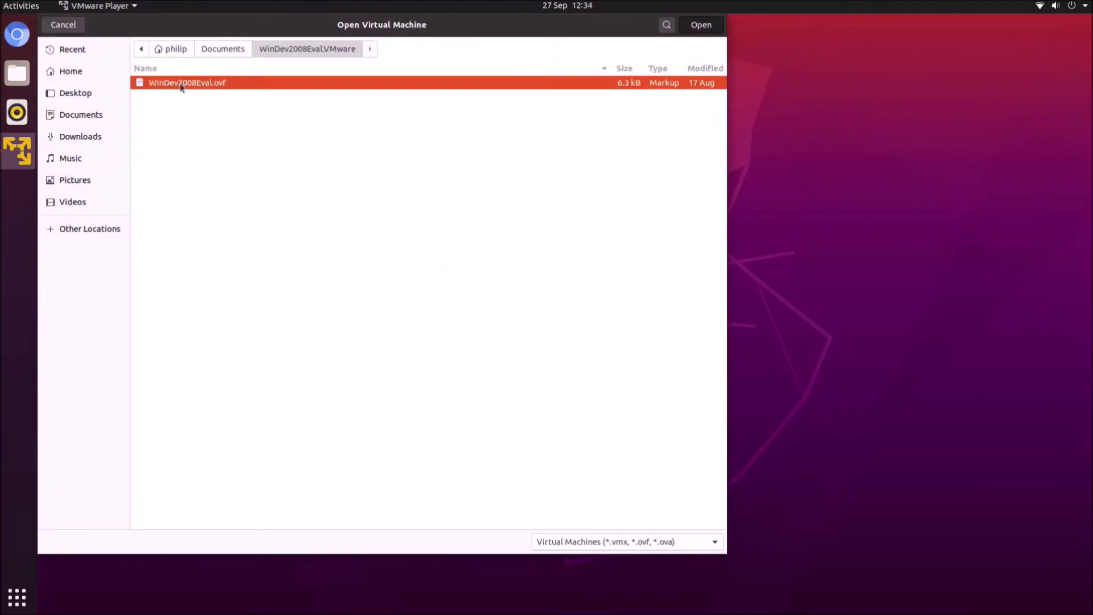
double_click(180, 86)
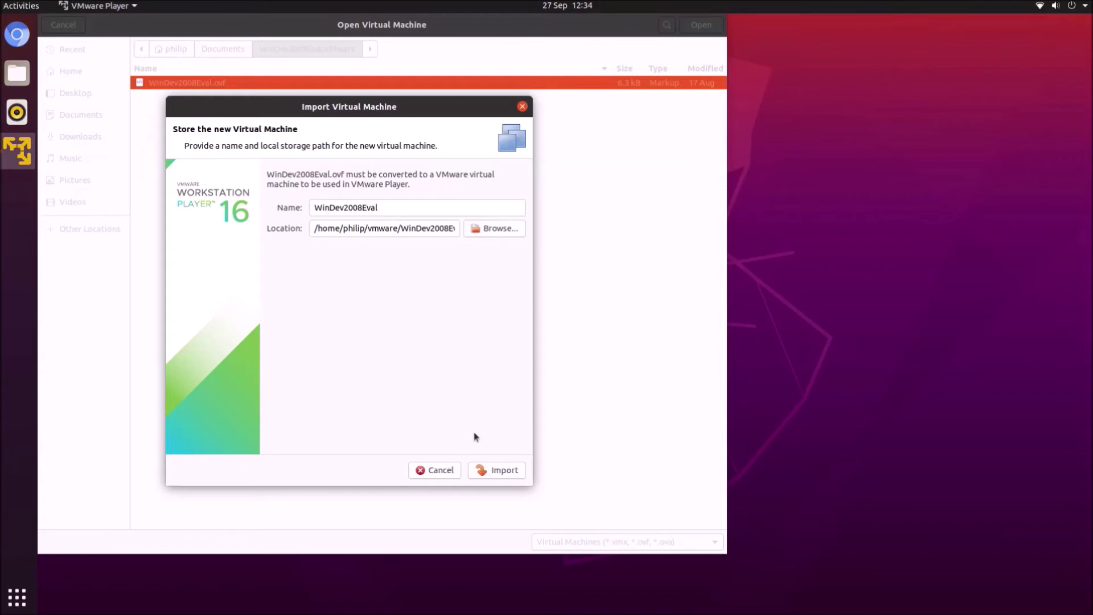
click(493, 470)
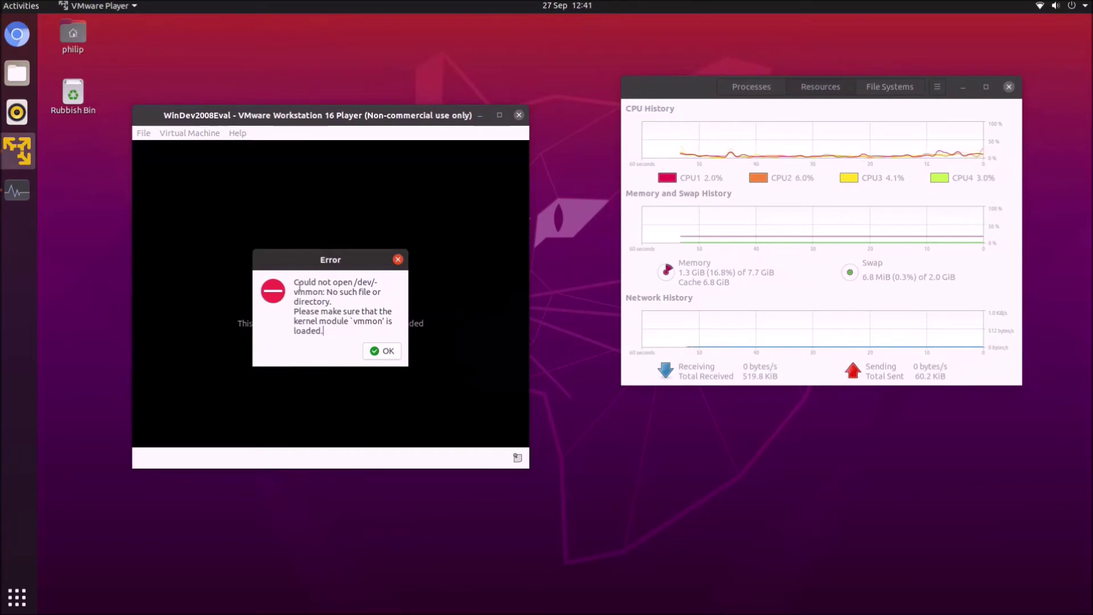
Examine the error text and search the web in Chromium for "could not open /dev/-vmmon vmware ubuntu" in a maximized window.
triple_click(300, 285)
click(298, 282)
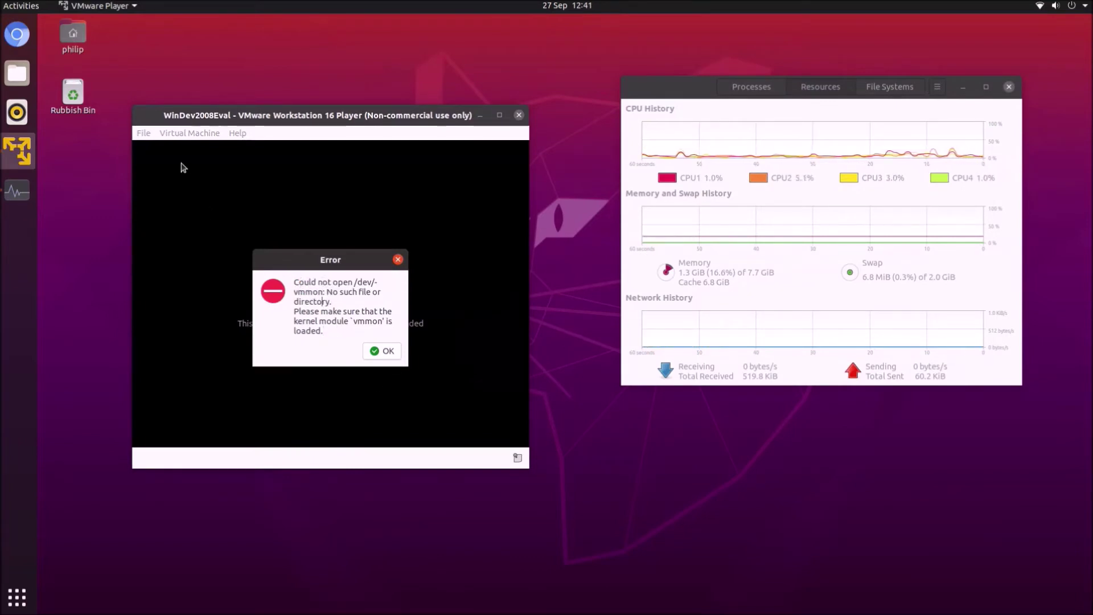
click(17, 34)
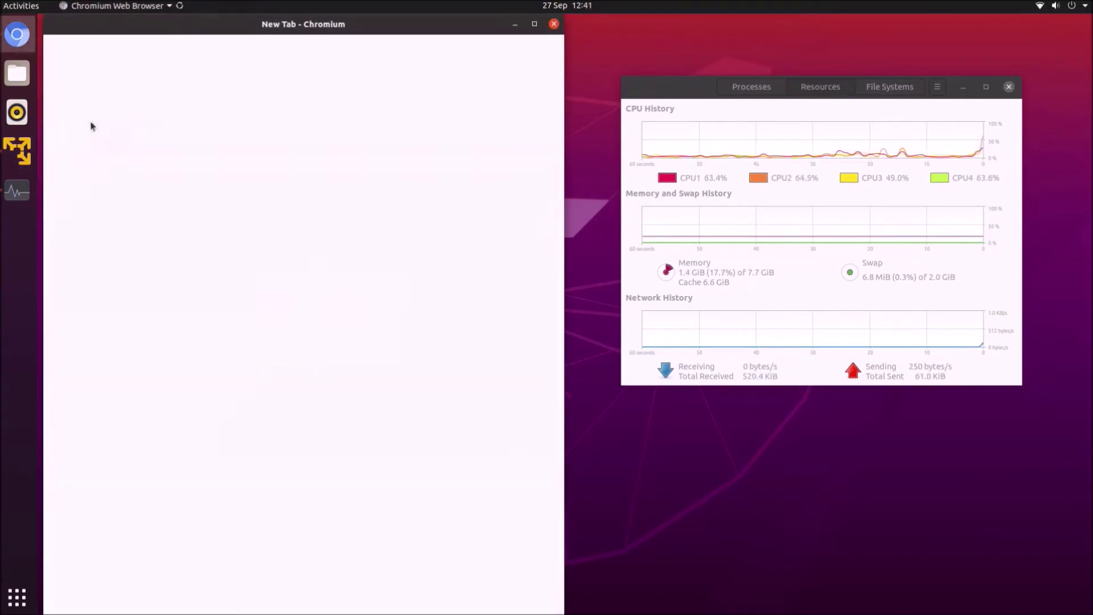
drag(298, 24, 759, 158)
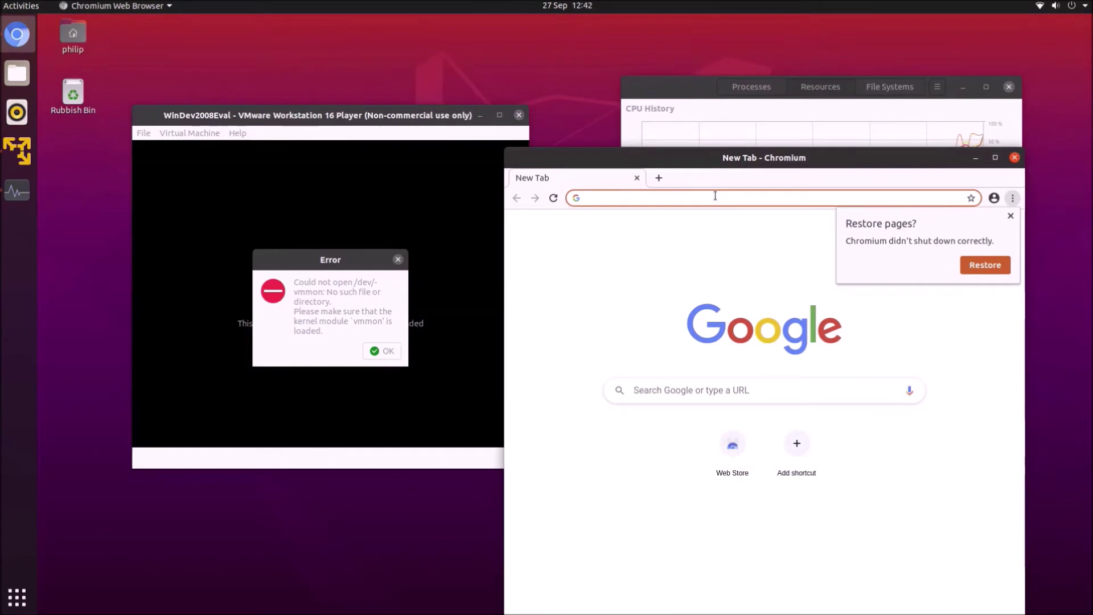
text(could not open /dev/)
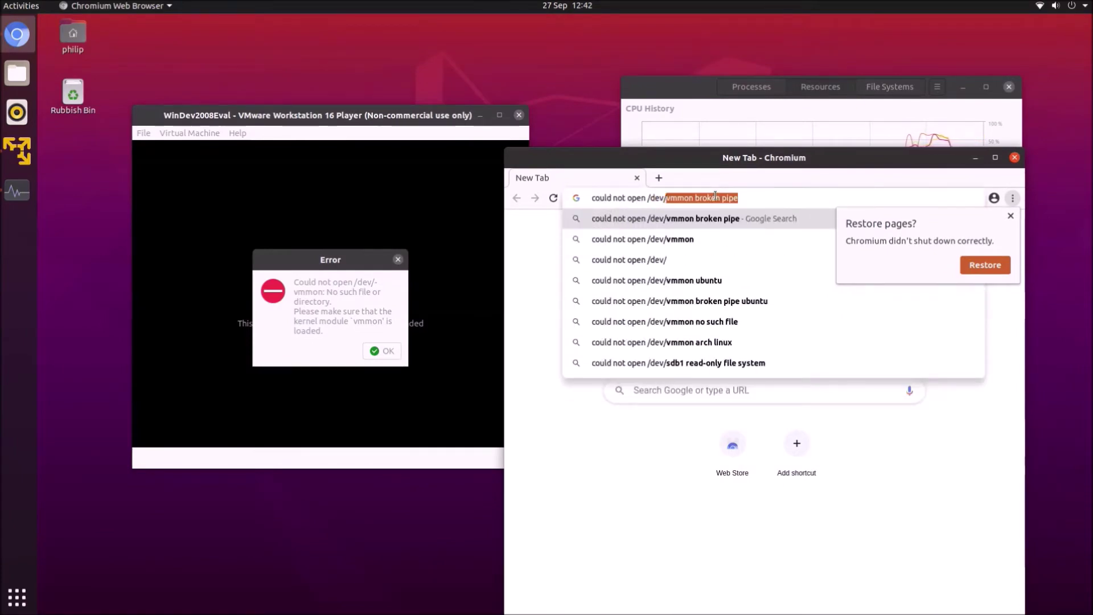
text(-vmmon vmware ubuntu)
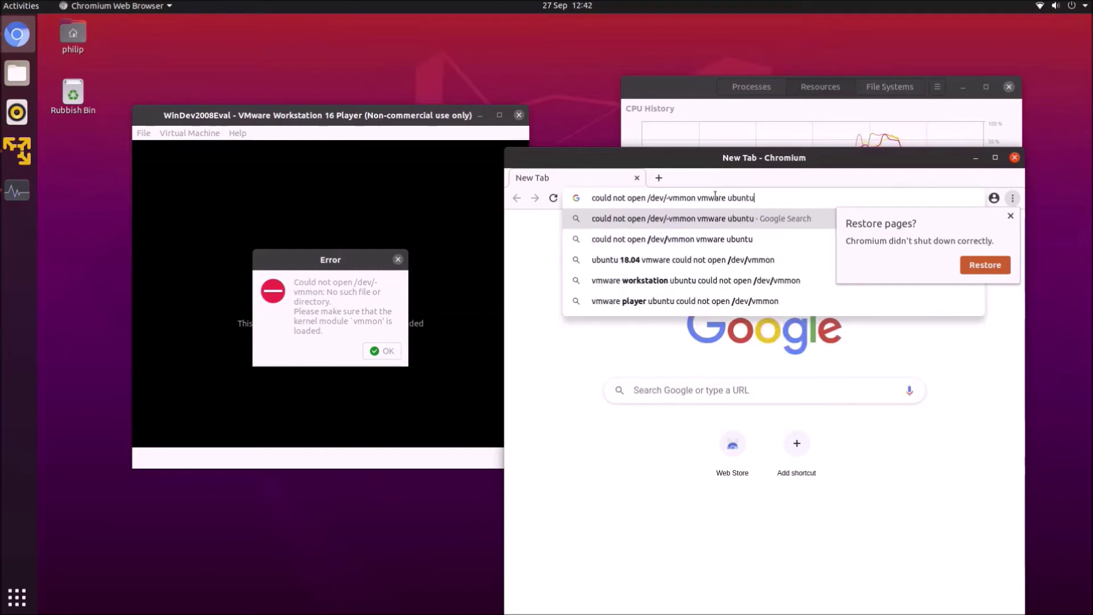
key(Return)
key(super+Up)
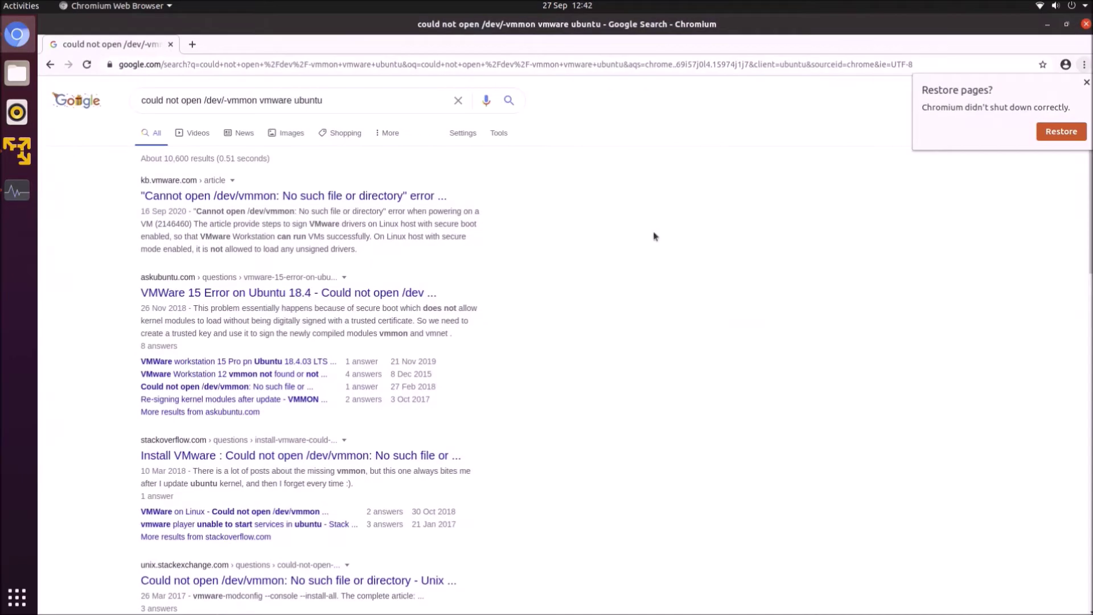
Open the VMware knowledge base article on the /dev/vmmon error and read its cause and secure boot resolution.
click(390, 203)
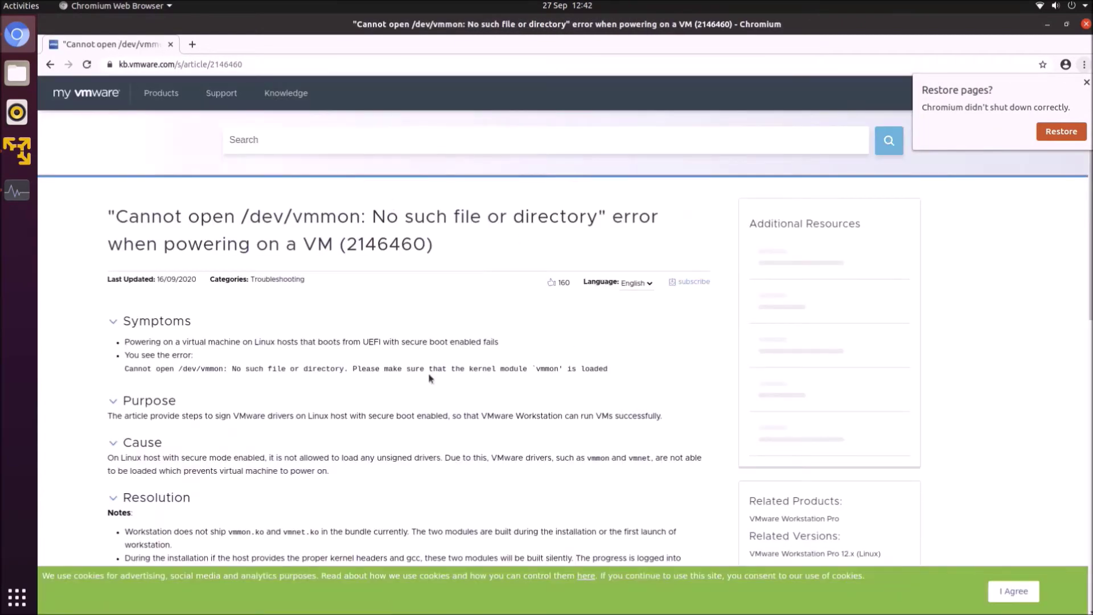
drag(108, 458, 529, 473)
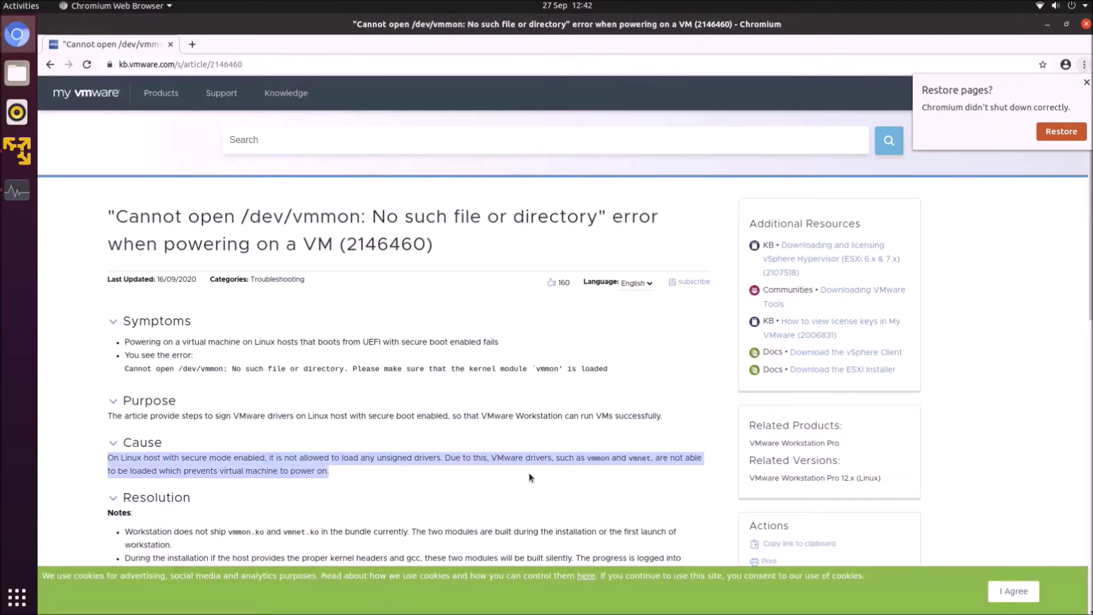
scroll(529, 472, down, 5)
scroll(532, 477, down, 8)
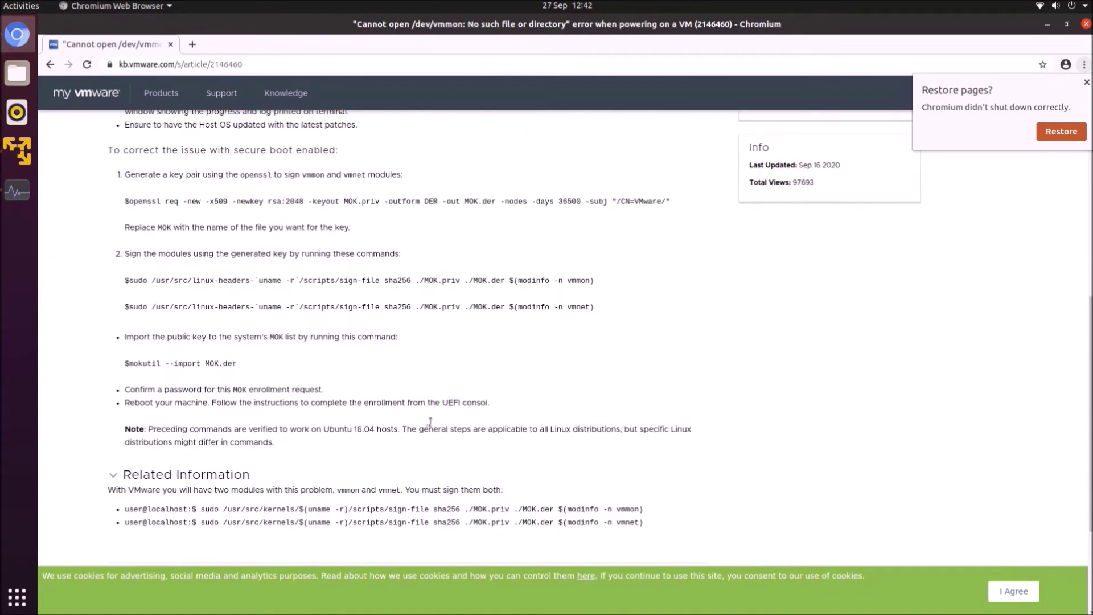
Copy the openssl key pair command from the article, without its leading dollar sign.
drag(679, 203, 129, 202)
right_click(142, 204)
click(157, 212)
Open Terminal from the Utilities applications and add it to the favourites.
click(17, 596)
scroll(462, 433, down, 1)
click(267, 277)
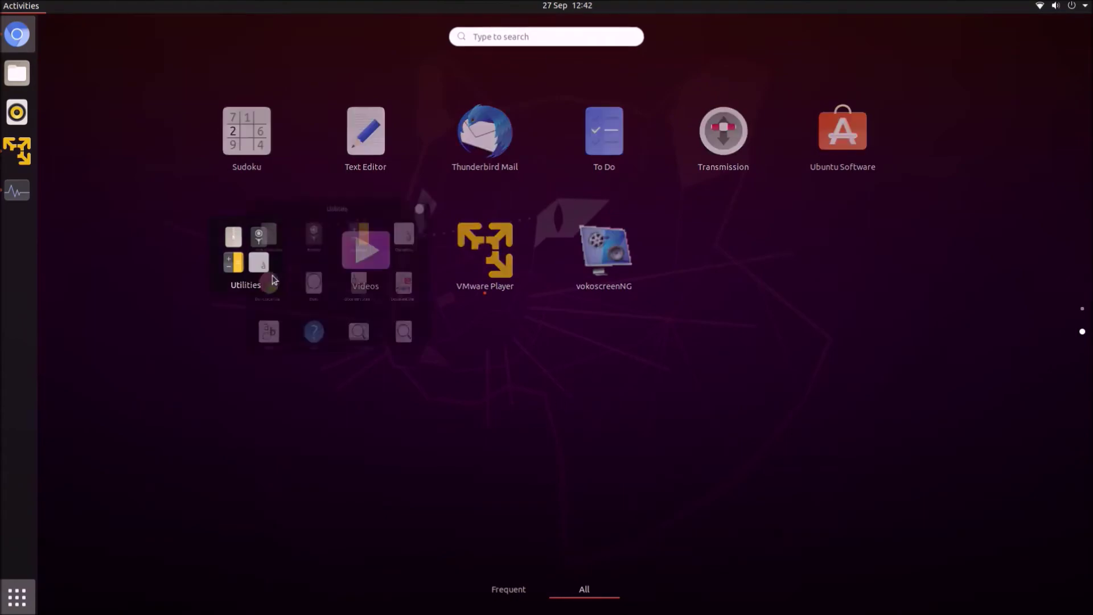
click(677, 450)
right_click(17, 227)
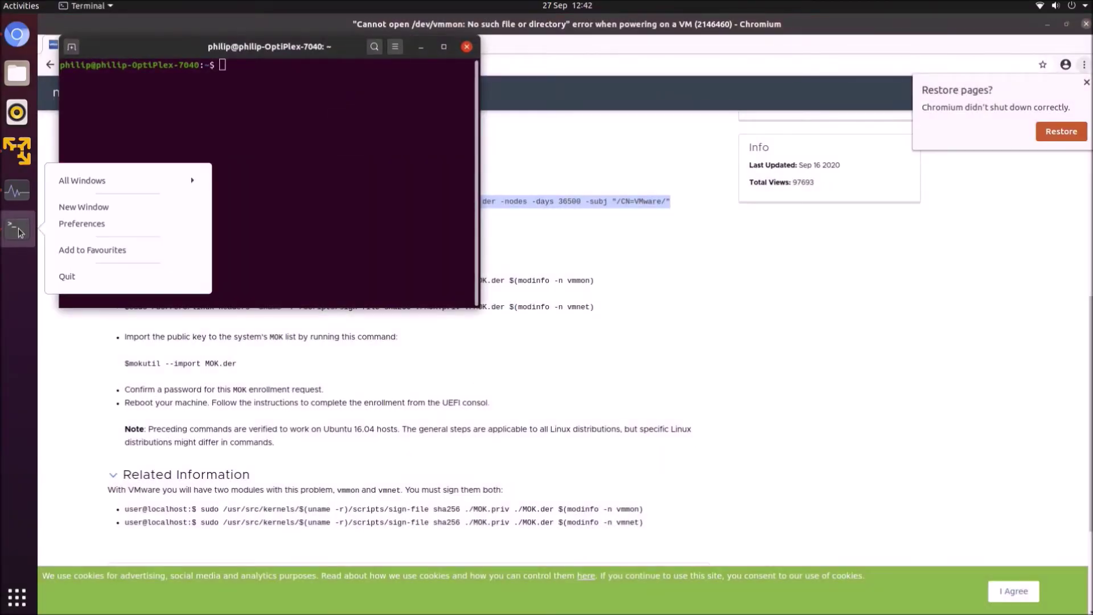
click(91, 250)
Run the copied openssl command in Terminal to generate the MOK.priv and MOK.der key pair.
right_click(289, 96)
click(347, 131)
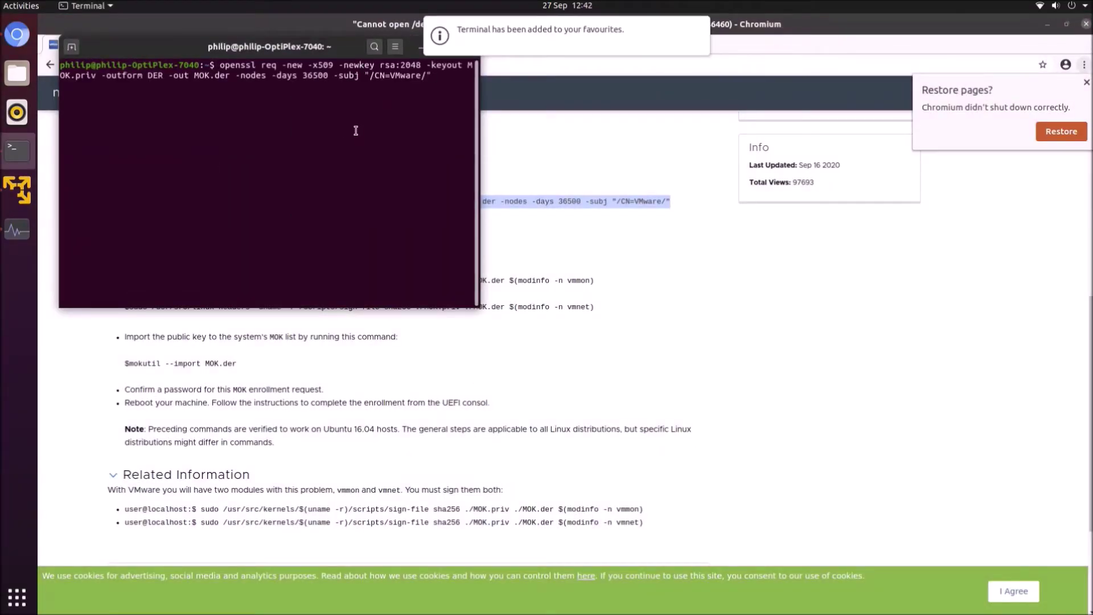
key(Return)
Copy the article's sign-file command for vmmon and run it in Terminal, authorising it with the sudo password.
click(527, 404)
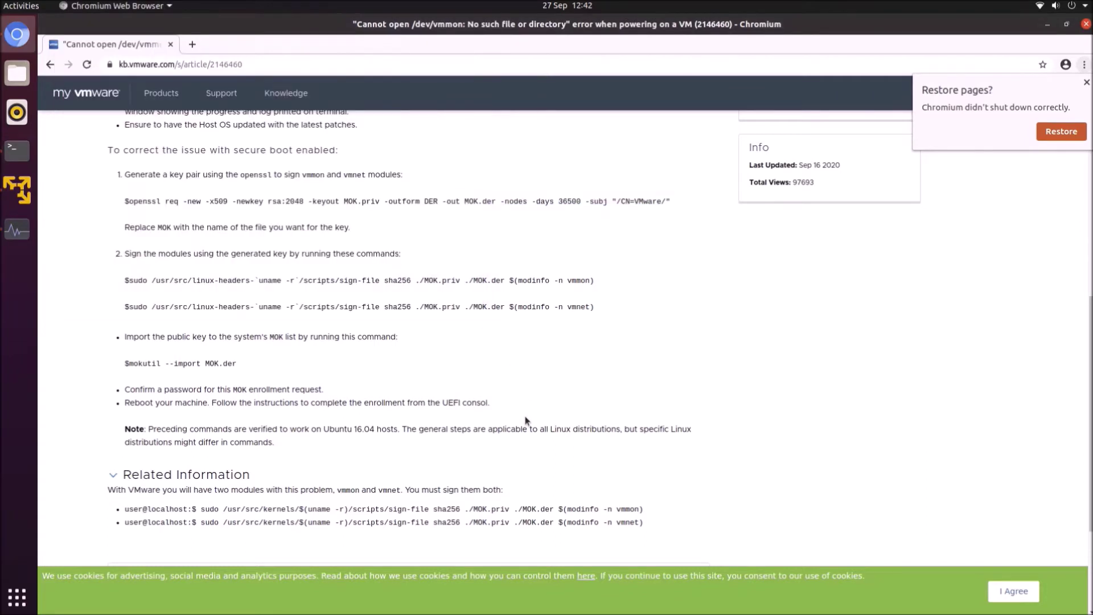
drag(130, 280, 585, 282)
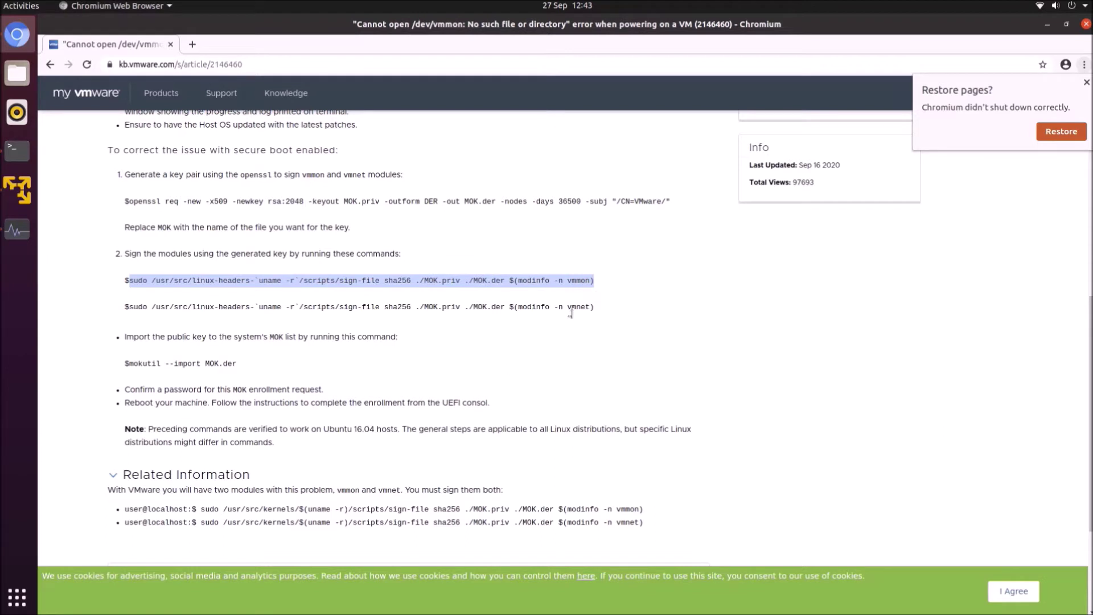
click(17, 150)
right_click(287, 219)
click(330, 256)
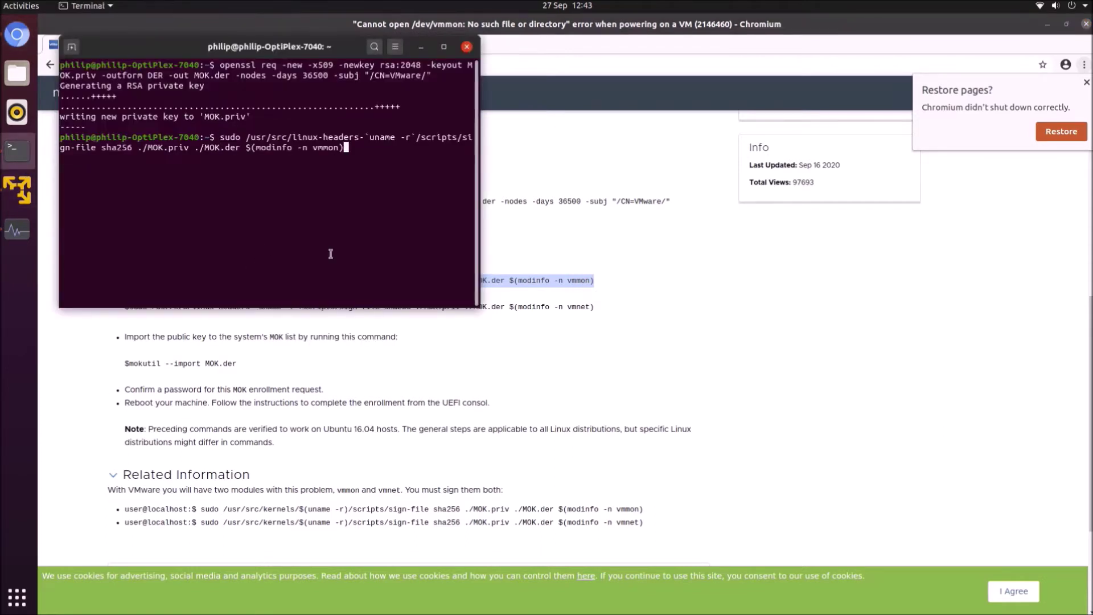
key(Return)
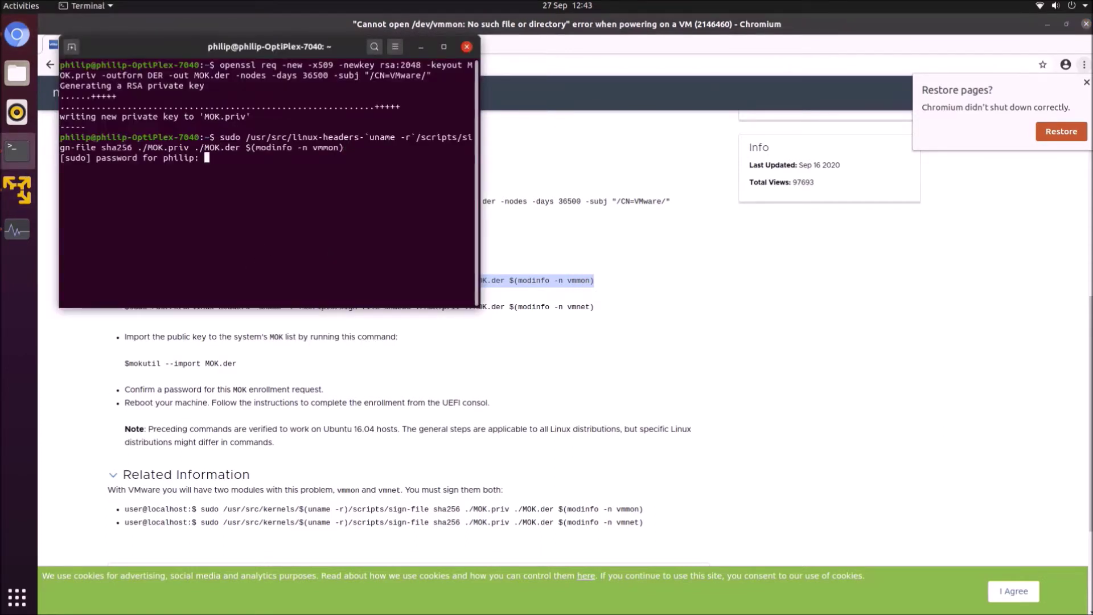
Copy the article's sign-file command for vmnet and run it in Terminal.
click(625, 319)
drag(605, 311, 131, 305)
right_click(137, 305)
click(149, 315)
click(17, 151)
right_click(309, 249)
click(340, 288)
key(Return)
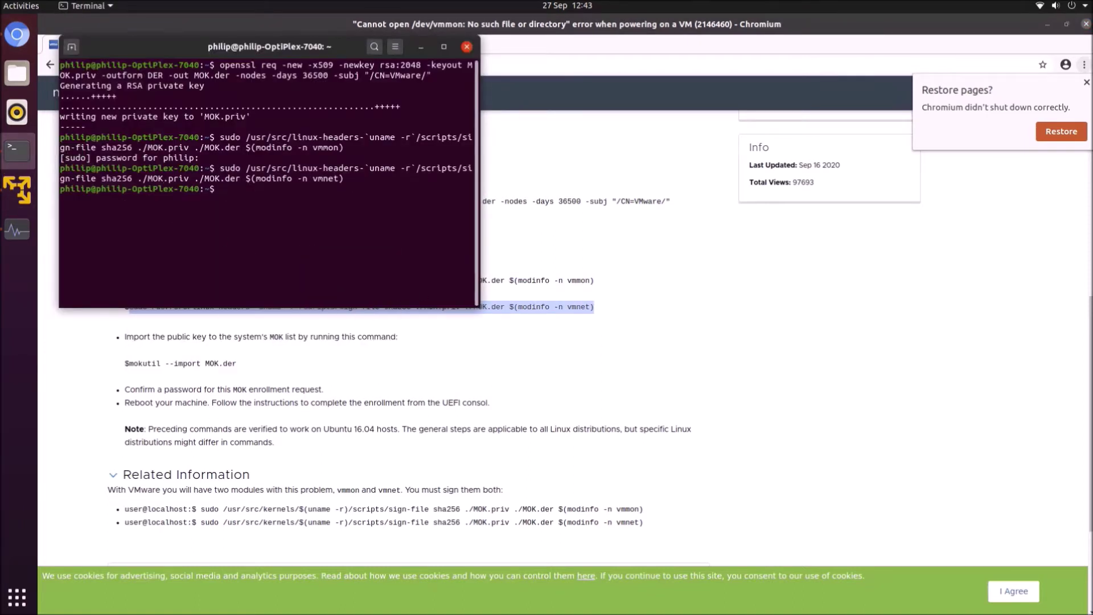
Try to import the public key with the article's mokutil --import MOK.der command, entering and repeating an enrolment password.
click(334, 424)
drag(244, 369, 131, 361)
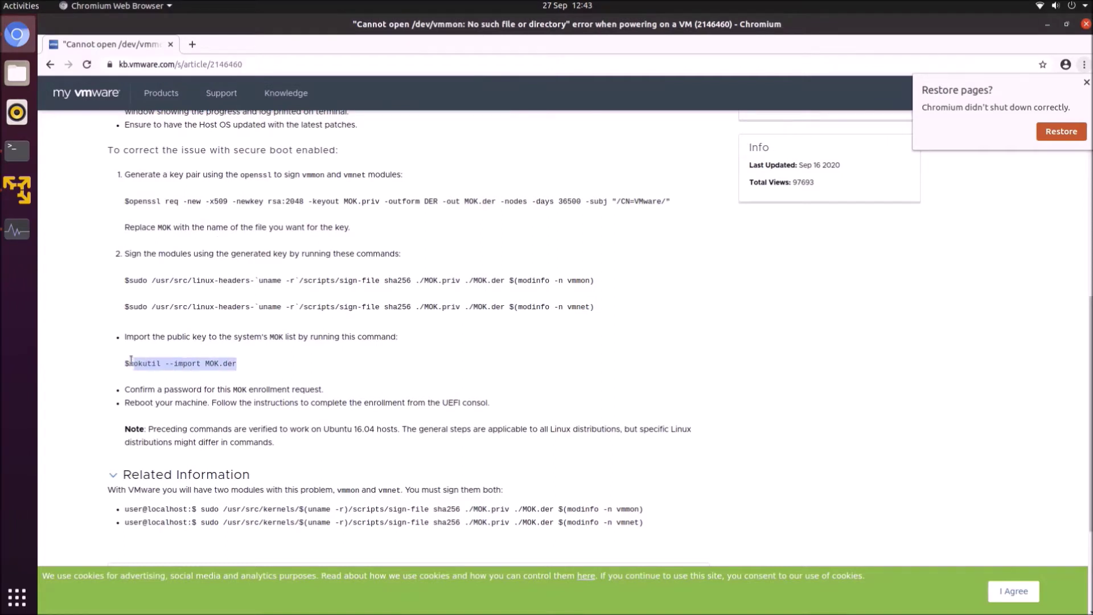
right_click(139, 364)
click(17, 150)
right_click(334, 247)
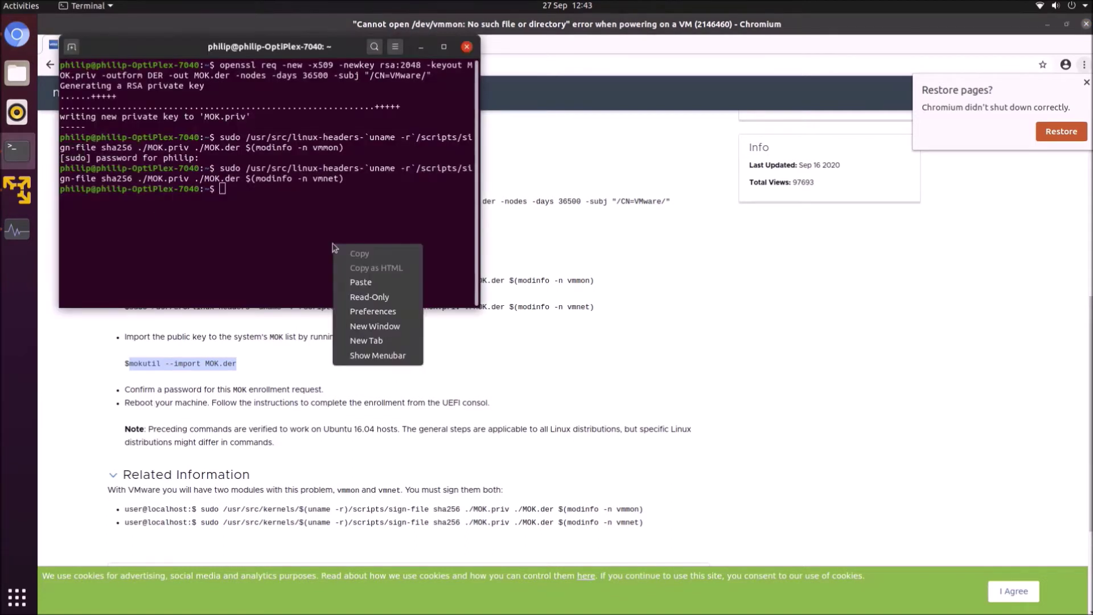
click(358, 282)
key(Return)
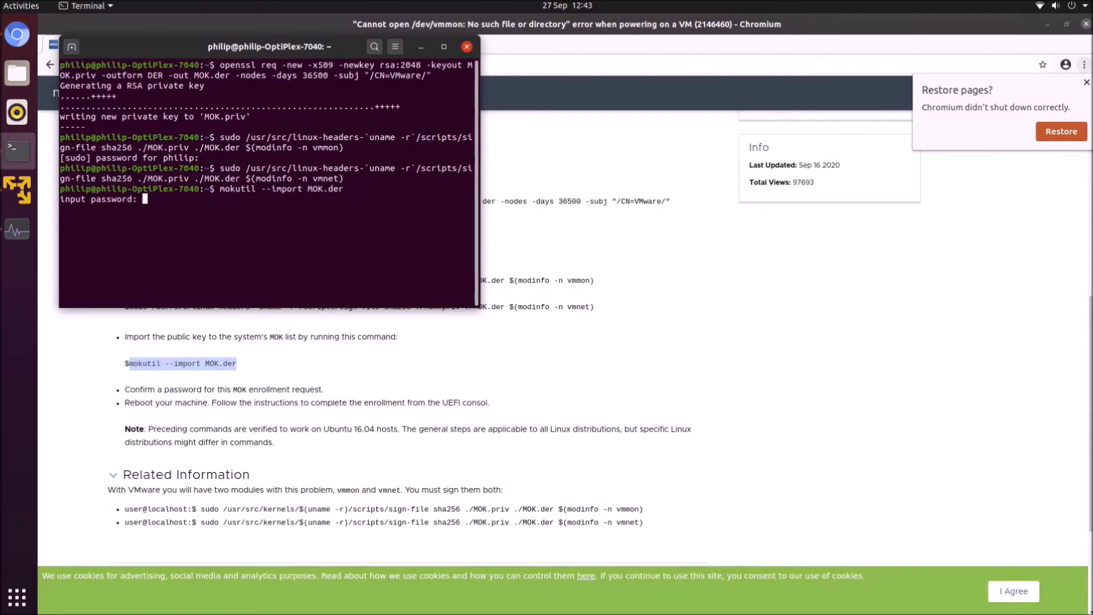
key(Return)
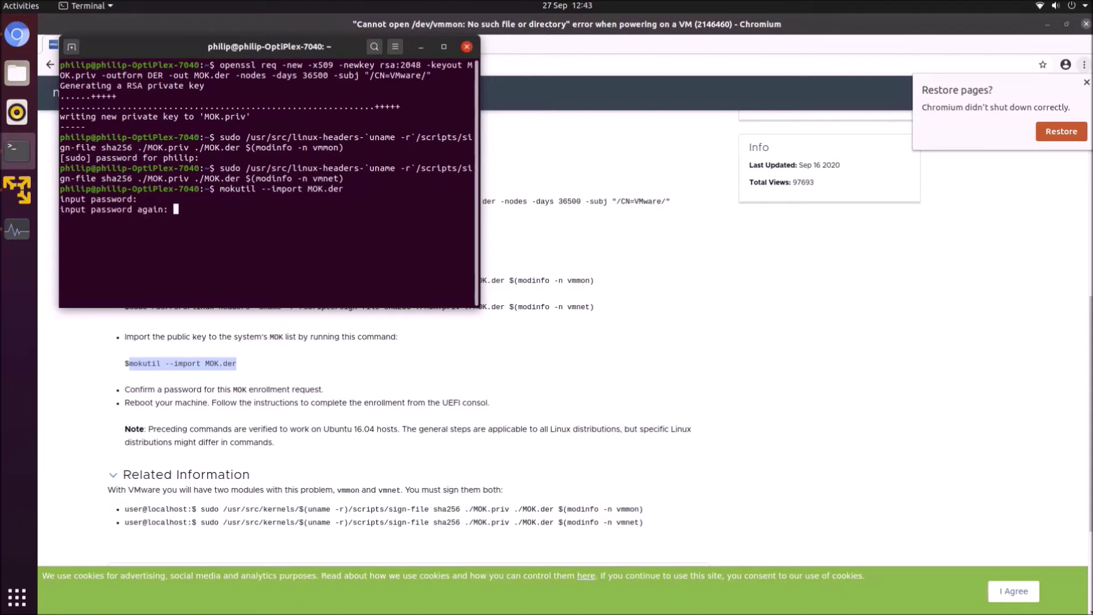
key(Return)
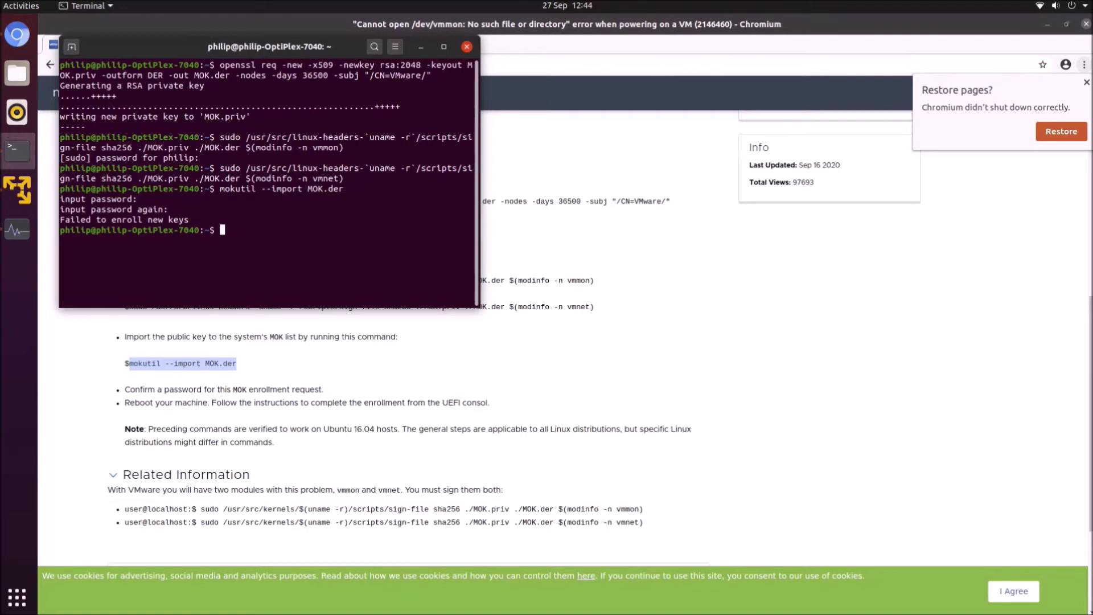
Retry mokutil --import MOK.der as the normal user, entering the enrolment password twice again.
key(Up)
key(Return)
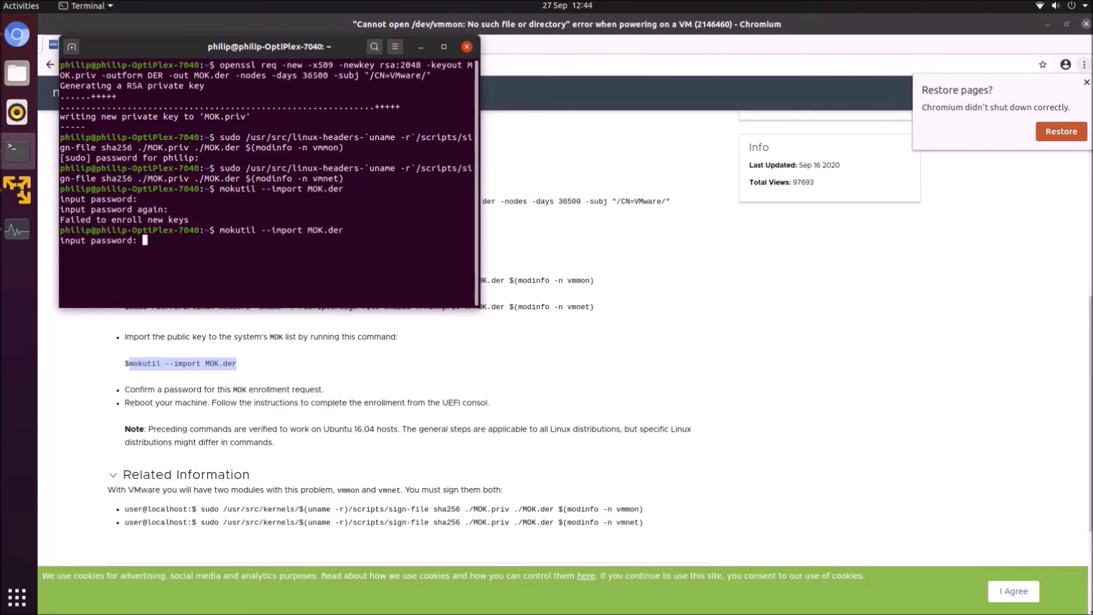
key(Return)
key(Return)
Import the key with mokutil --import MOK.der from a sudo su root shell, setting the enrolment password, and exit that shell.
text(sudo su)
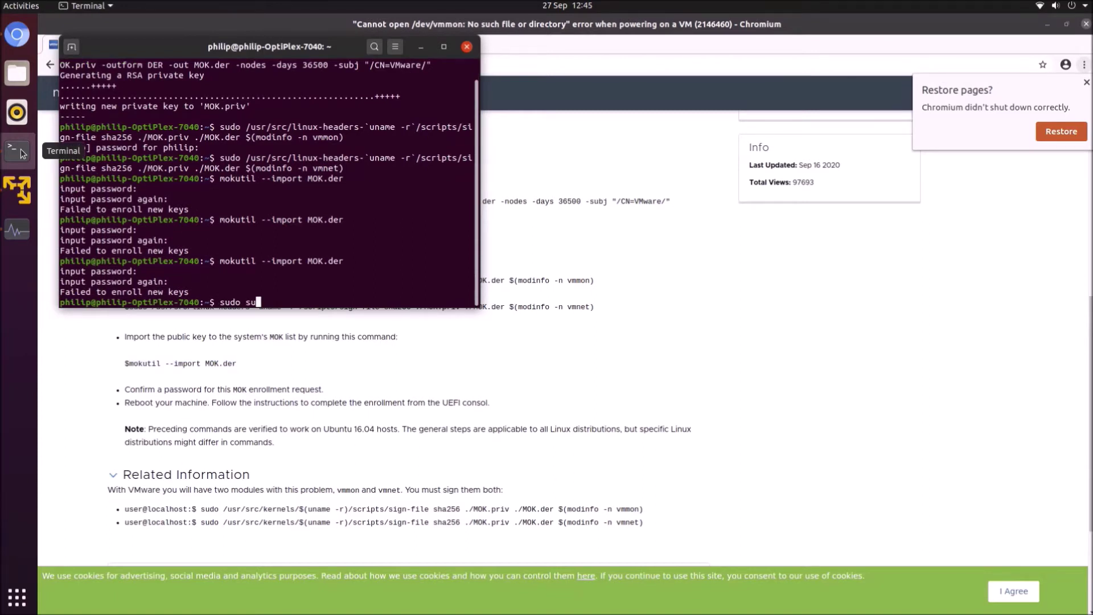
key(Return)
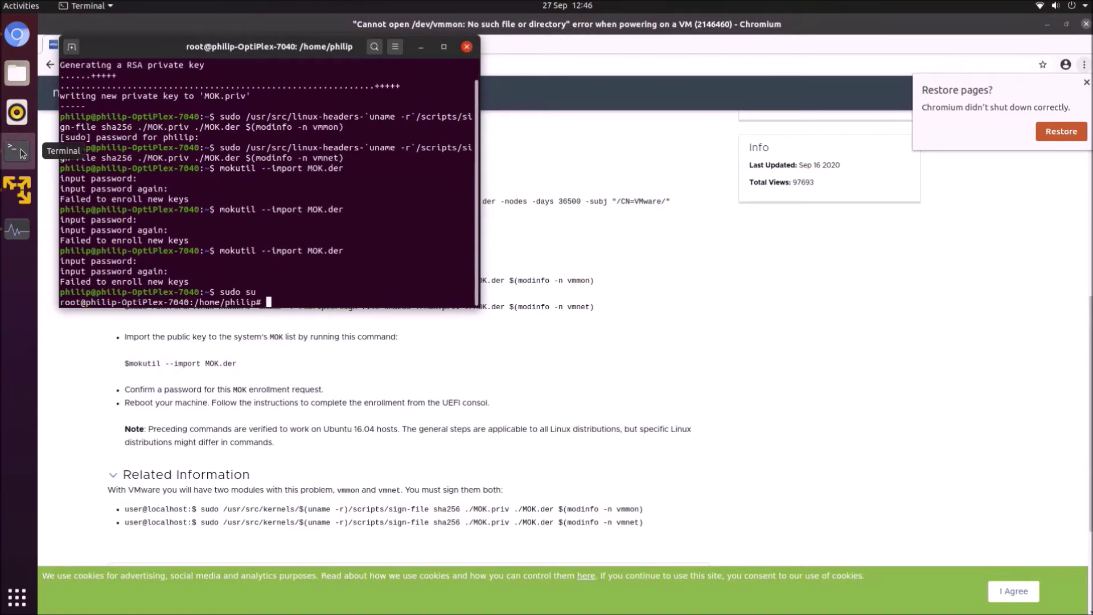
text(mokutil --import MOK.der)
key(Return)
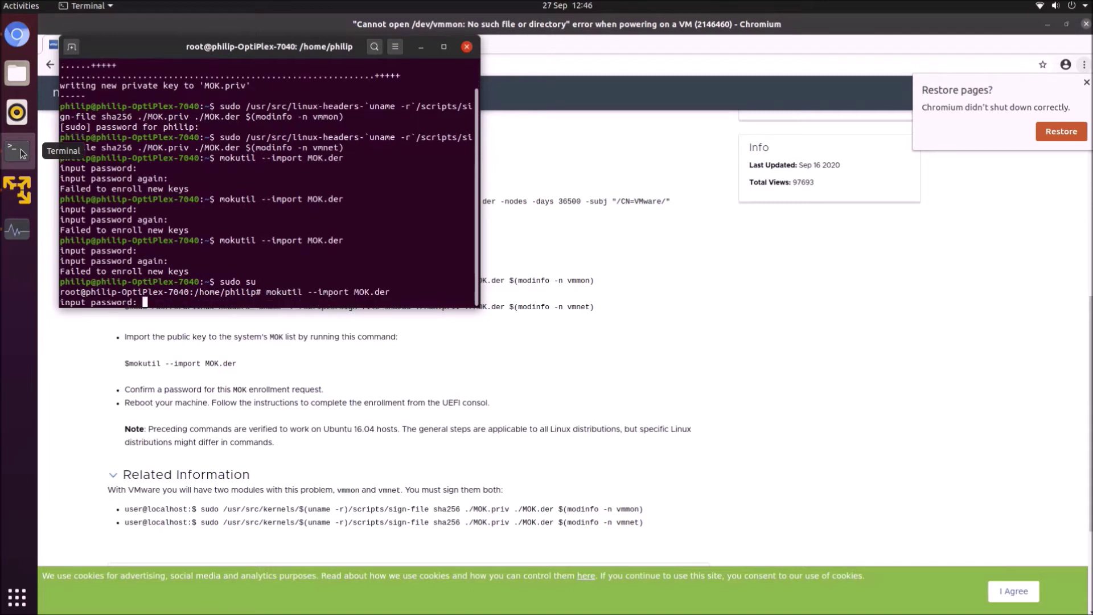
key(Return)
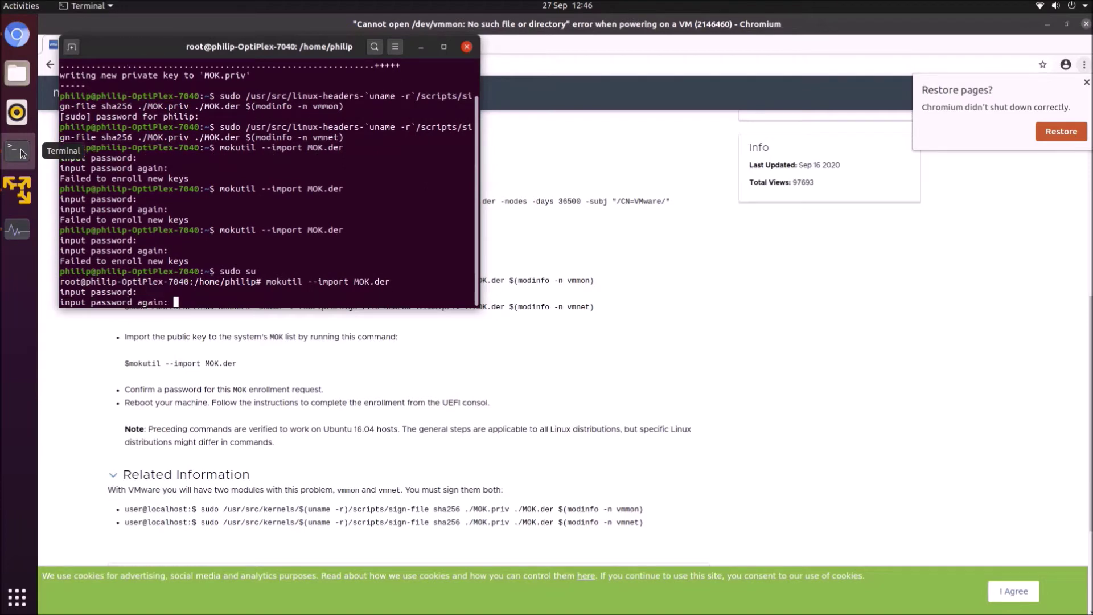
key(Return)
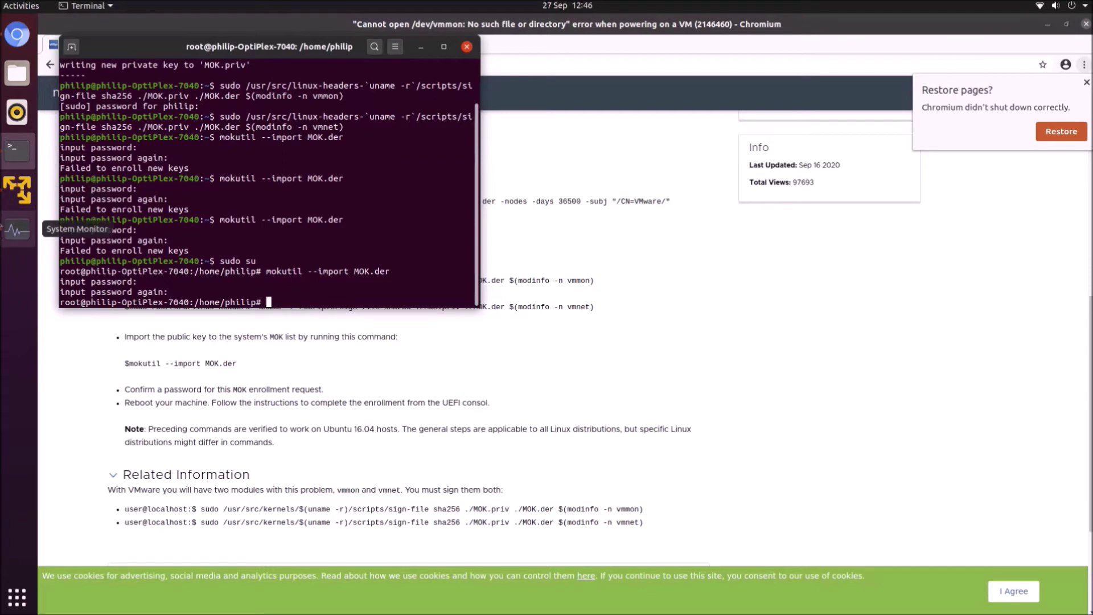
text(exit)
key(Return)
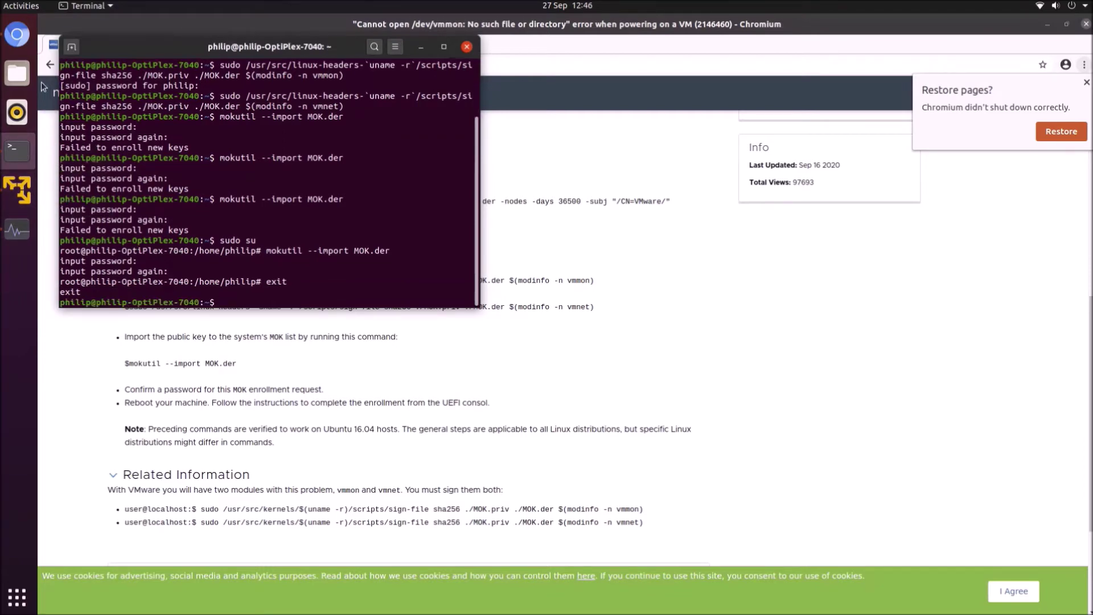
Reboot the machine from Terminal and enter MOK management at the Shim UEFI screen.
text(reboot)
key(Return)
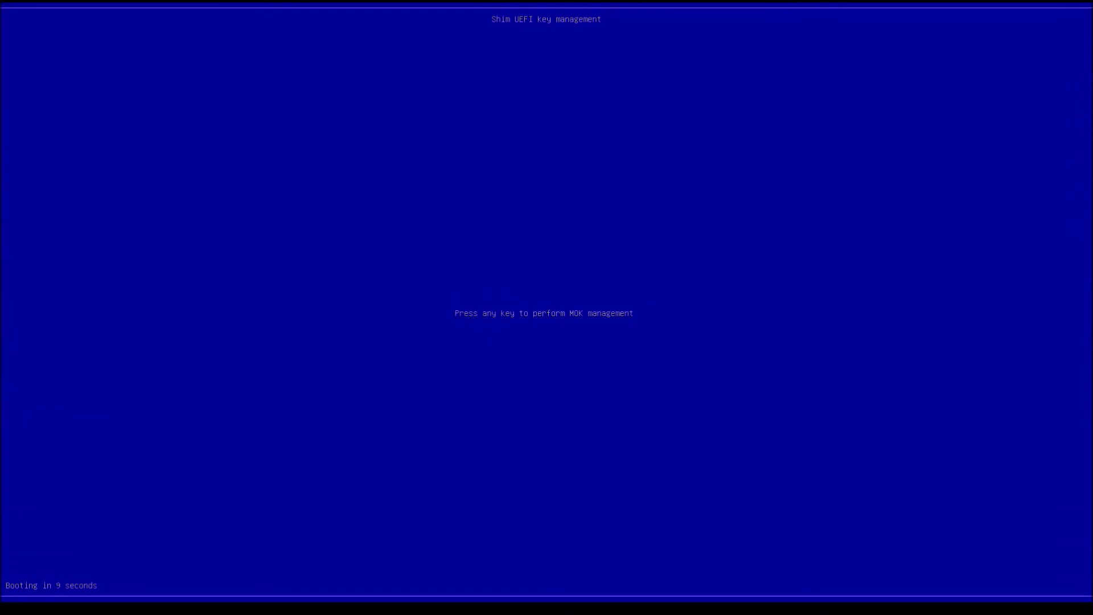
key(Return)
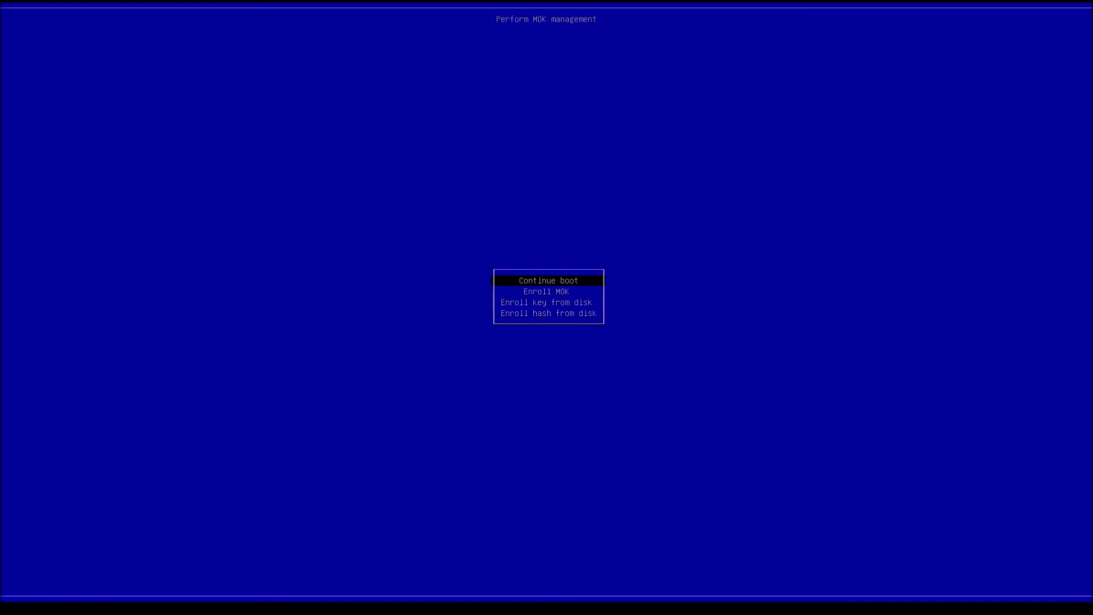
Enroll the MOK, confirm enrolling the key with the enrolment password, and reboot.
key(Down)
key(Return)
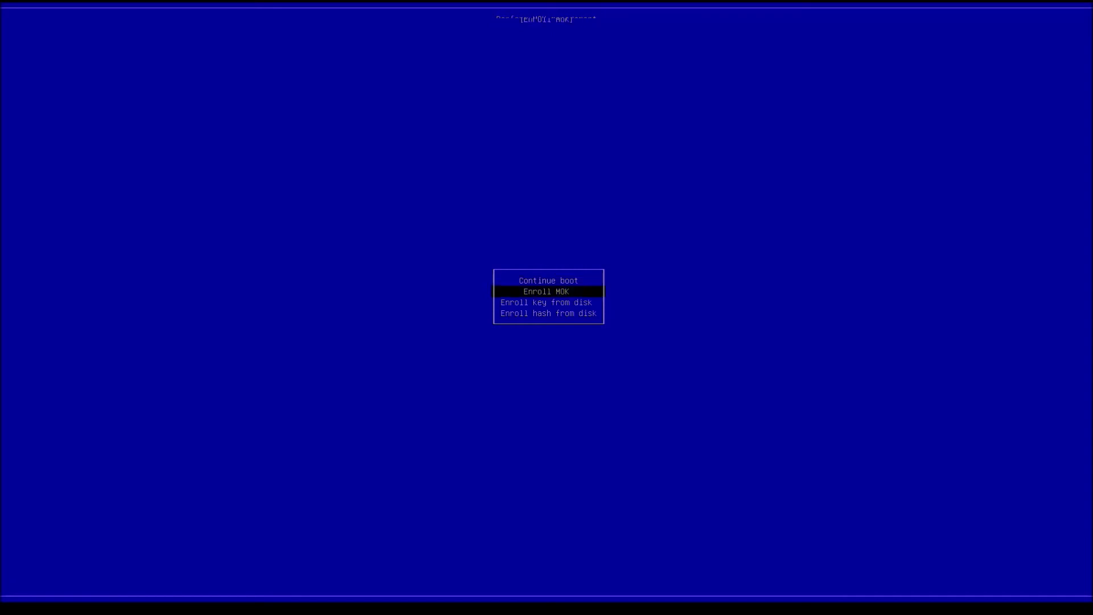
key(Down)
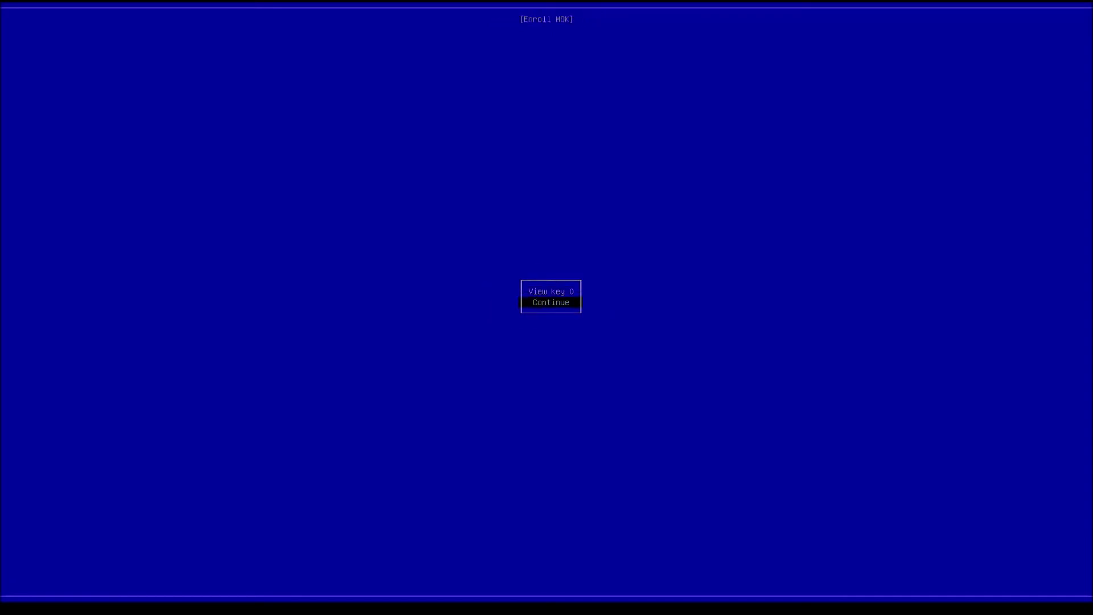
key(Return)
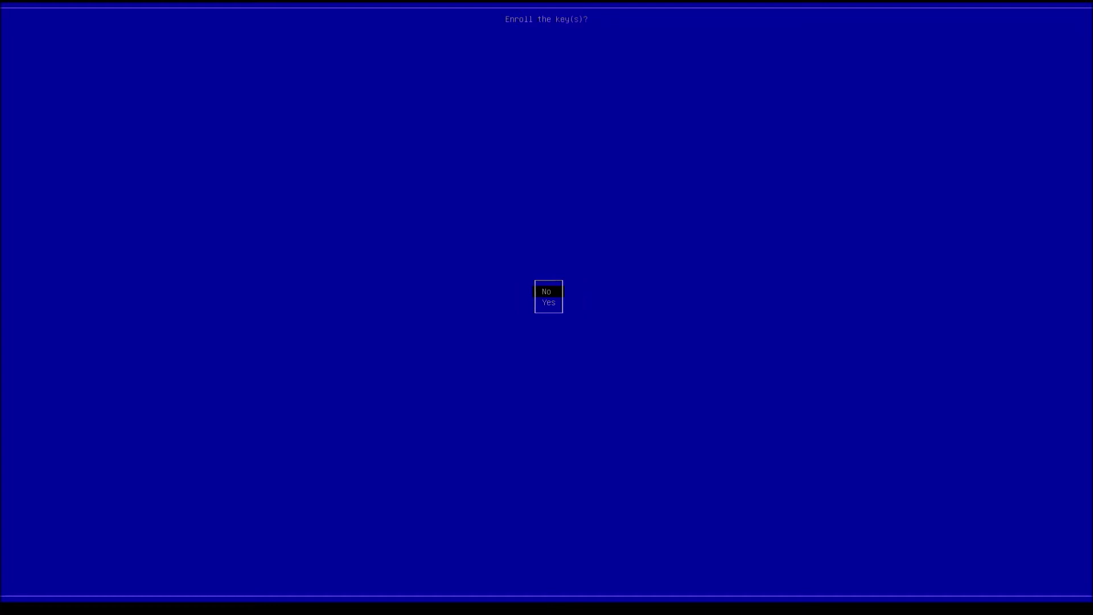
key(Down)
key(Return)
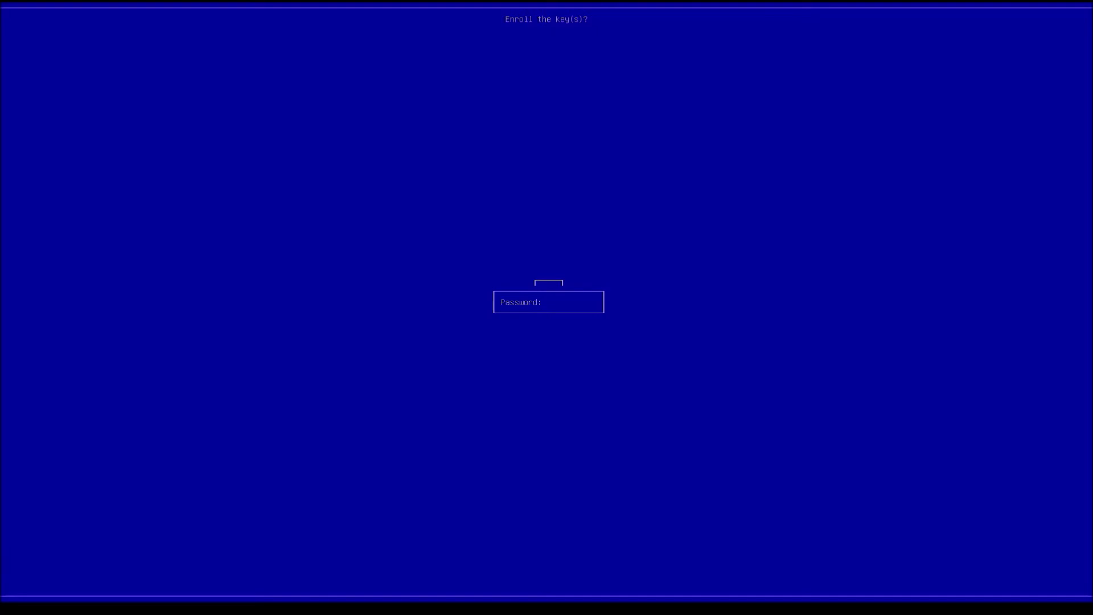
key(Return)
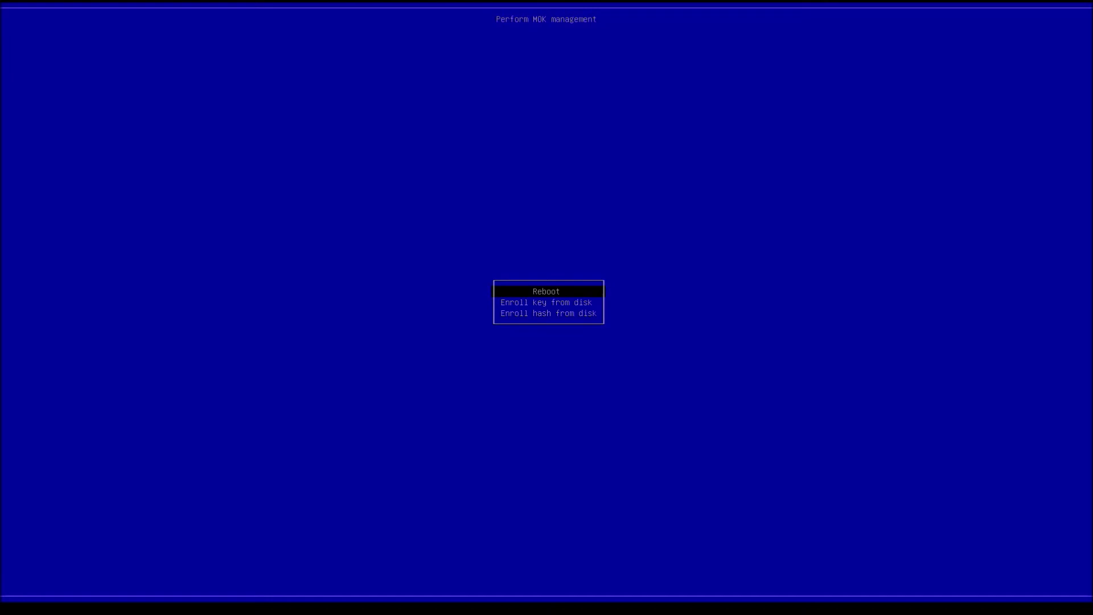
key(Return)
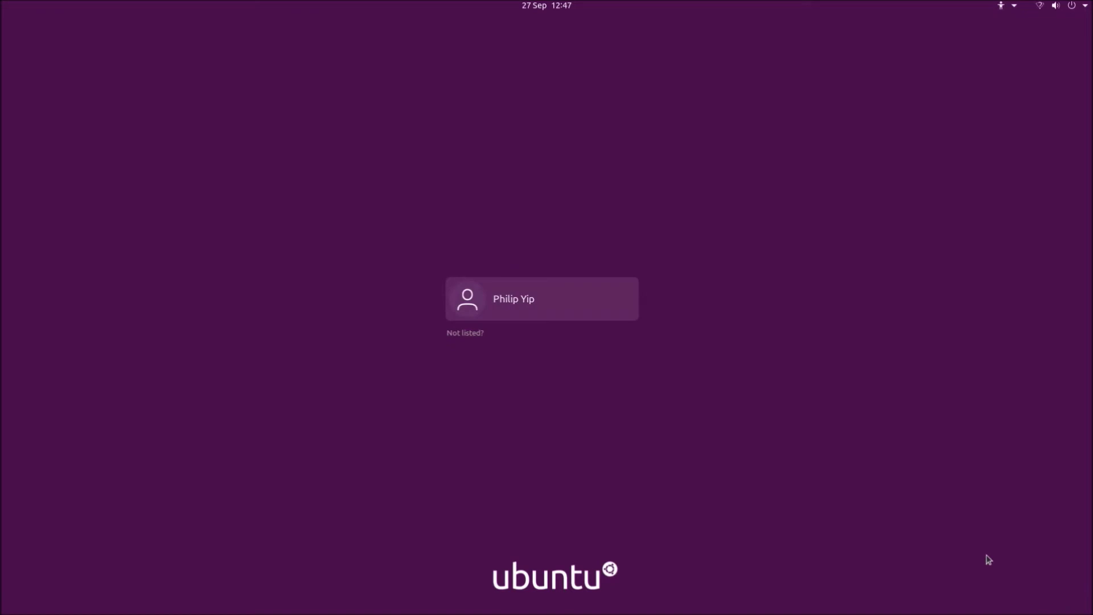
Log in to Ubuntu with the user account's password.
click(613, 310)
text(******)
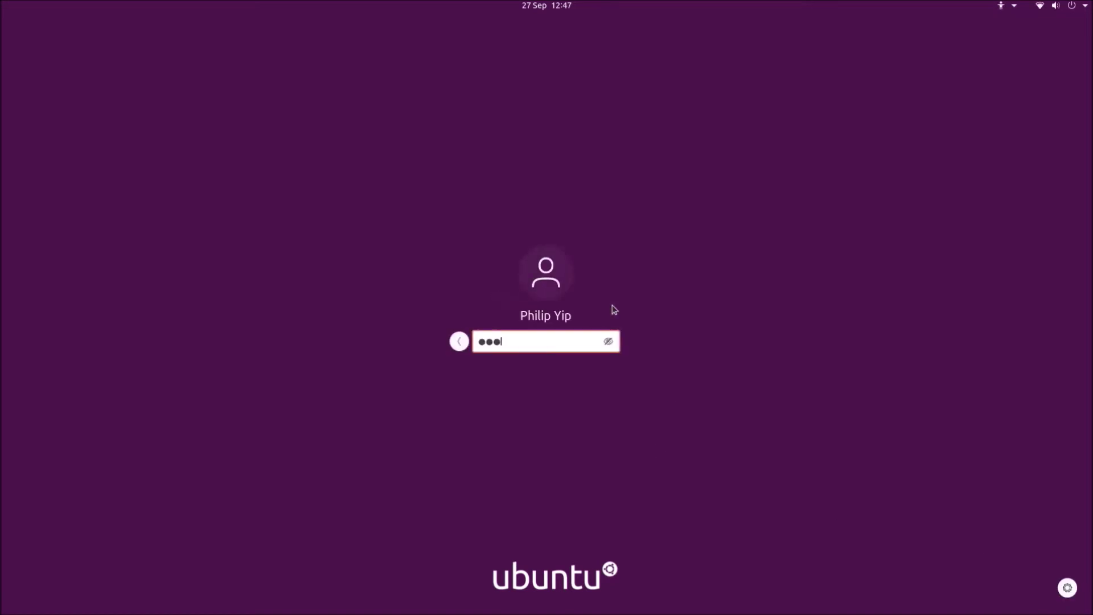
key(Return)
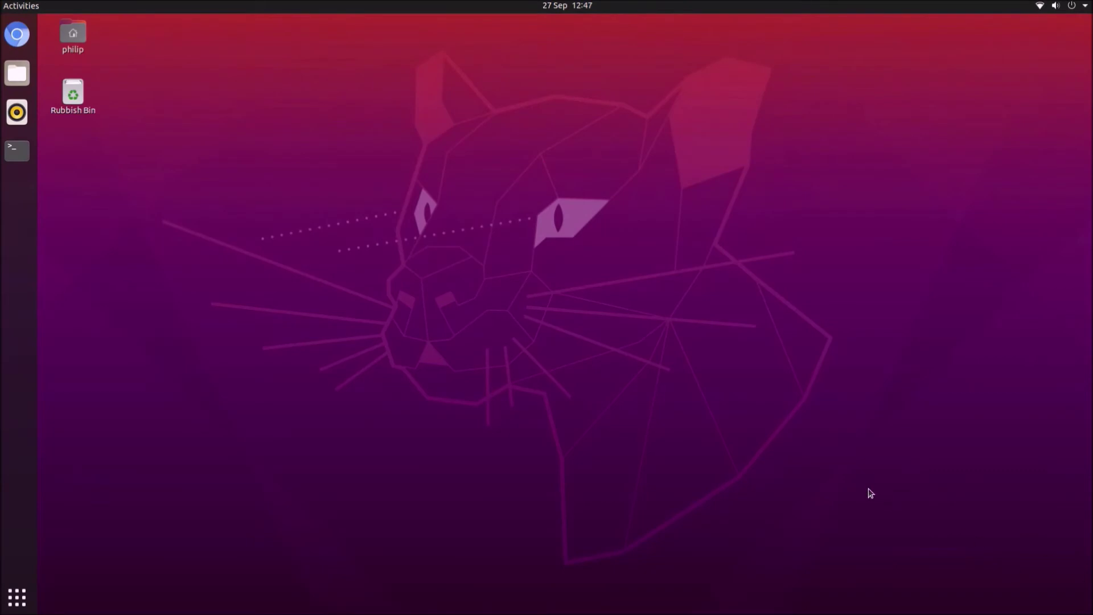
Launch VMware Workstation 16 Player from the installed applications and select the WinDev2008Eval virtual machine.
click(17, 598)
scroll(430, 542, down, 1)
click(478, 276)
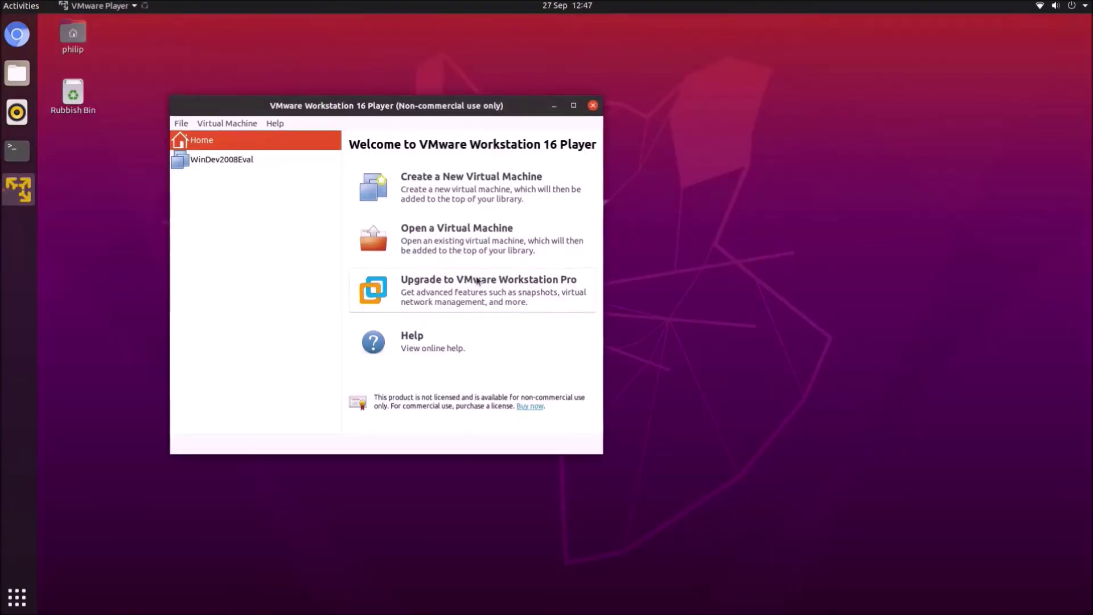
click(222, 160)
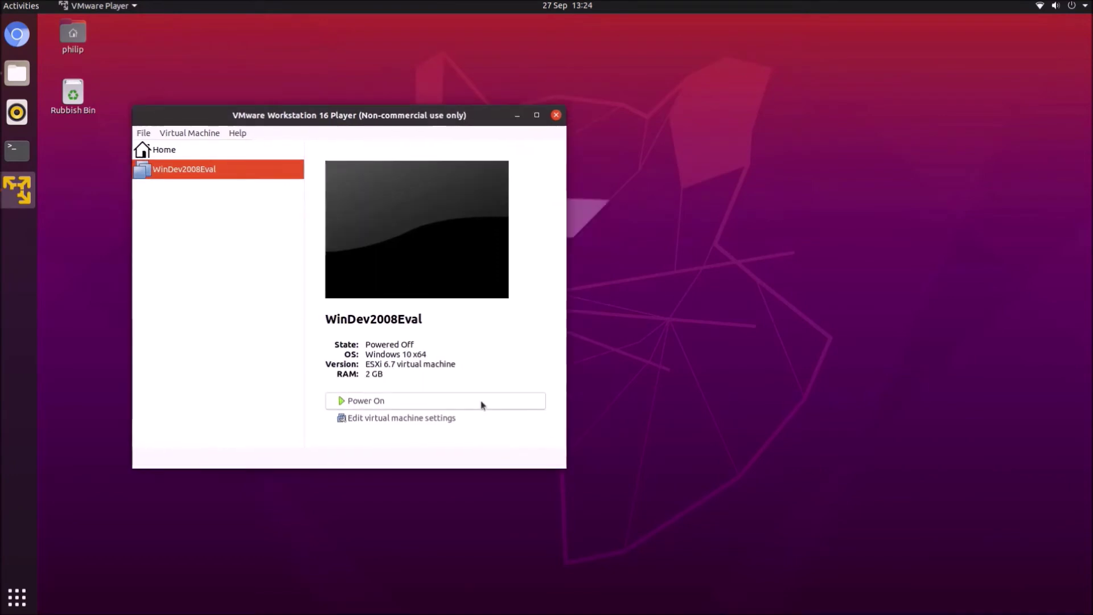
Set the number of processor cores to 2 in the WinDev2008Eval virtual machine settings.
click(436, 420)
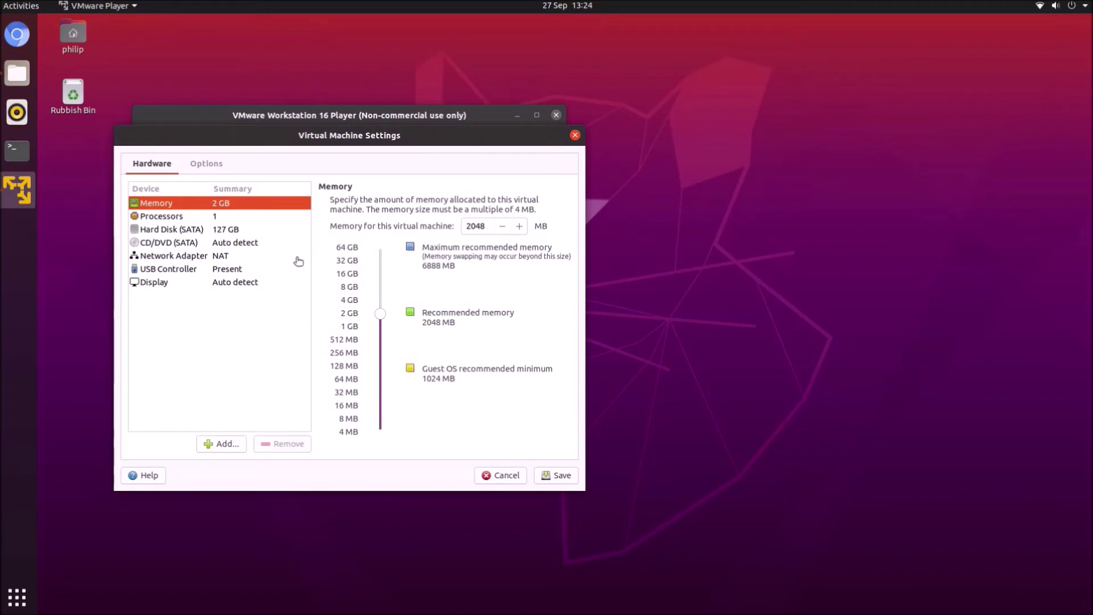
click(258, 228)
click(283, 216)
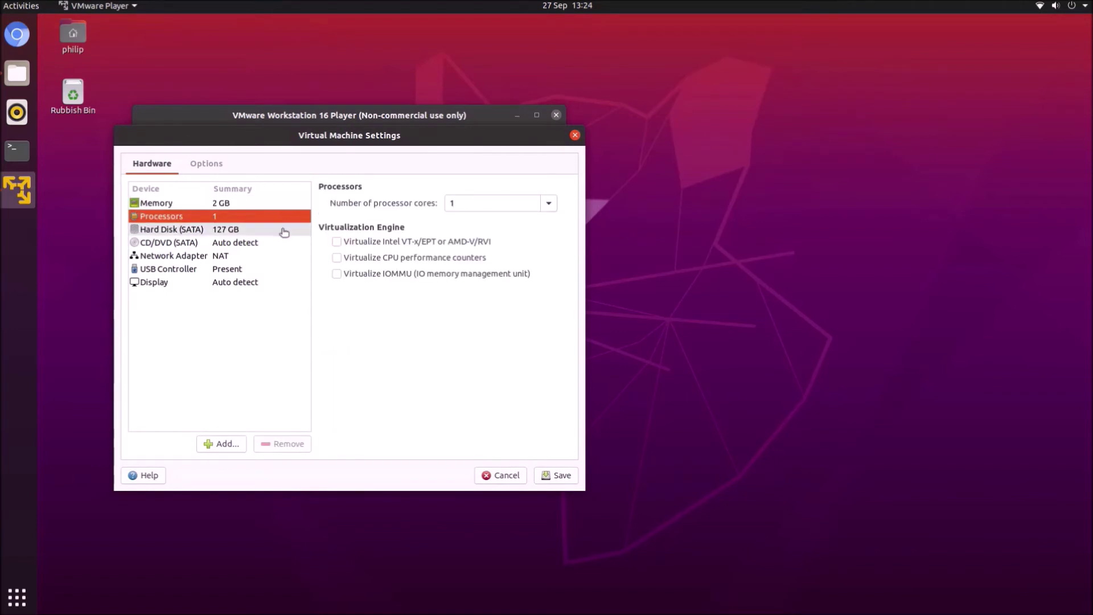
click(549, 203)
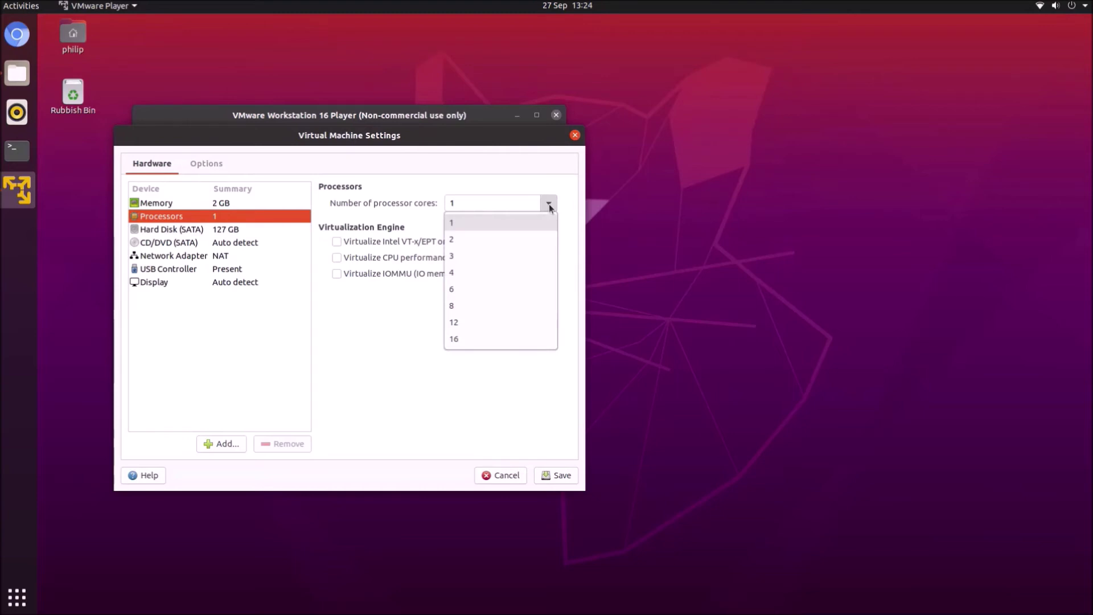
click(532, 240)
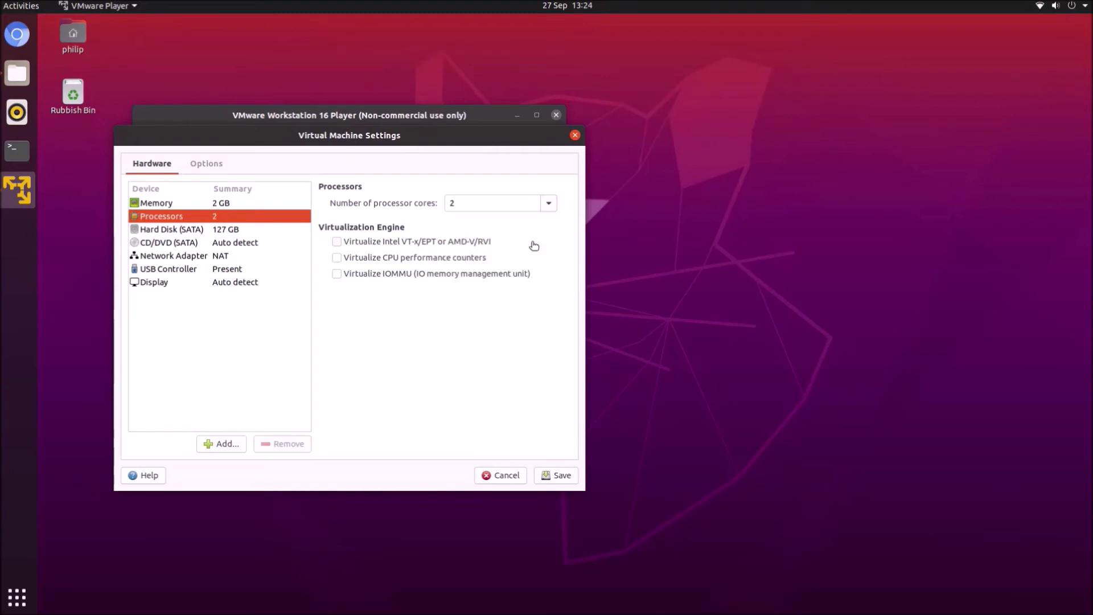
Go through the hard disk, CD/DVD, network adapter, USB controller and display settings, and save the virtual machine settings.
click(289, 230)
click(287, 243)
click(287, 257)
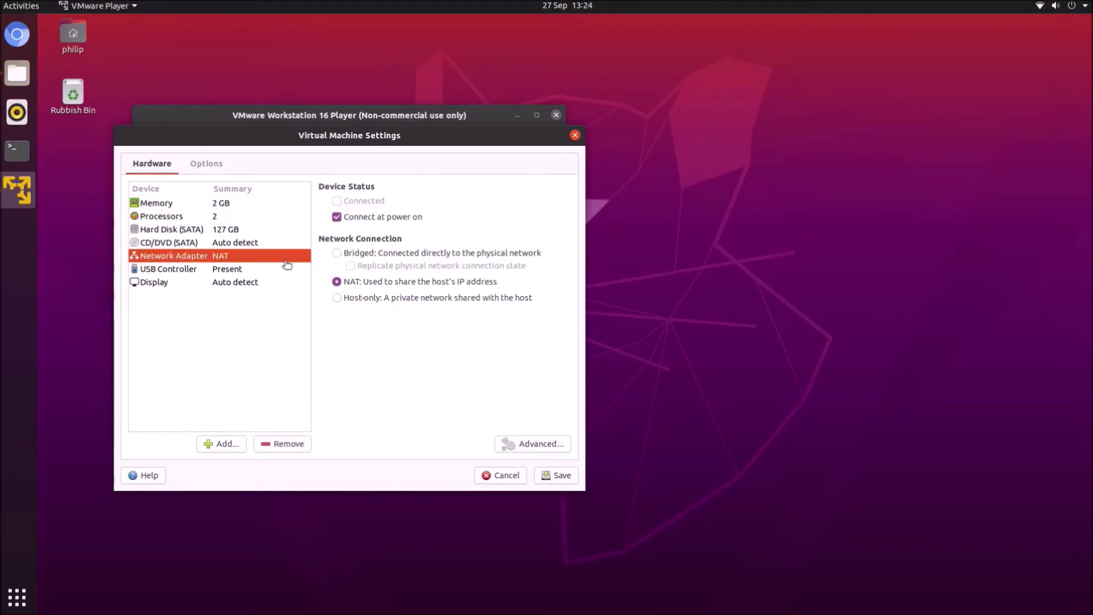
click(287, 269)
click(437, 205)
click(435, 222)
click(275, 283)
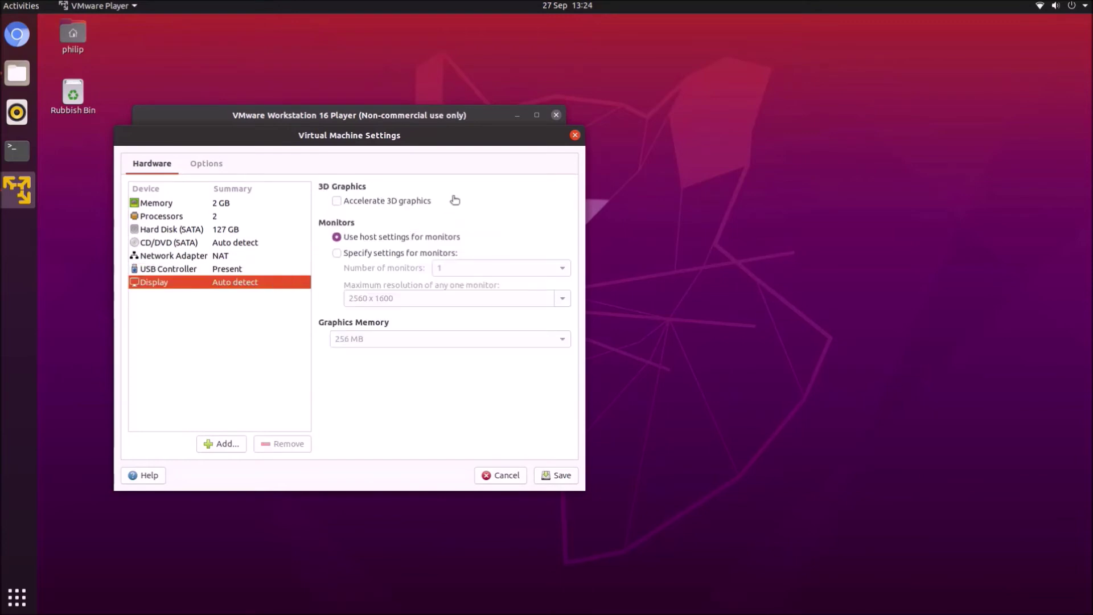
click(568, 478)
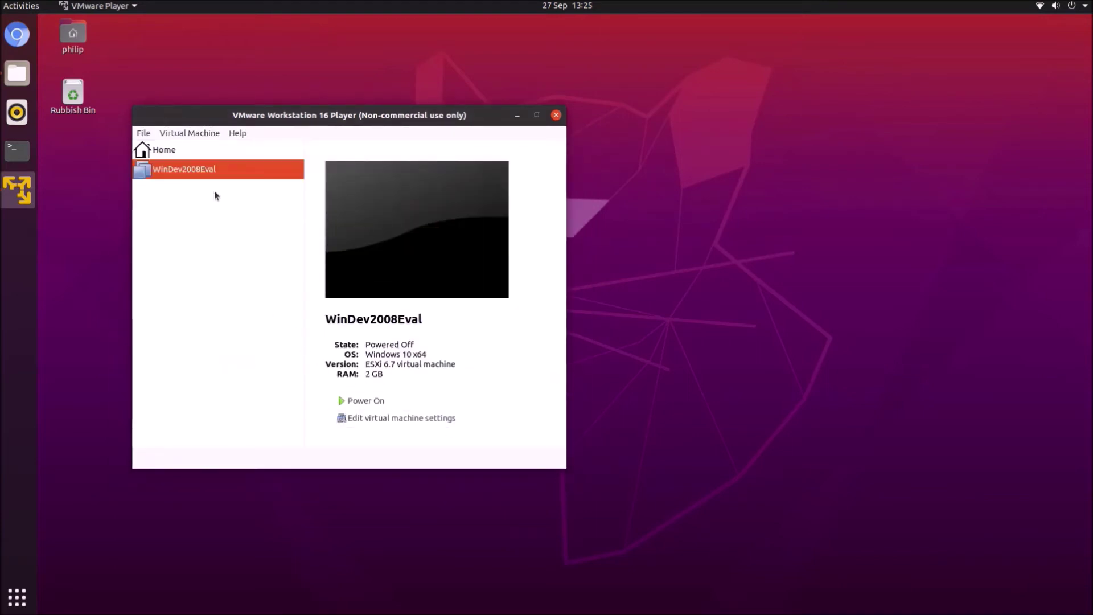
Power on the WinDev2008Eval virtual machine and check whether it responds to captured input while booting.
click(366, 401)
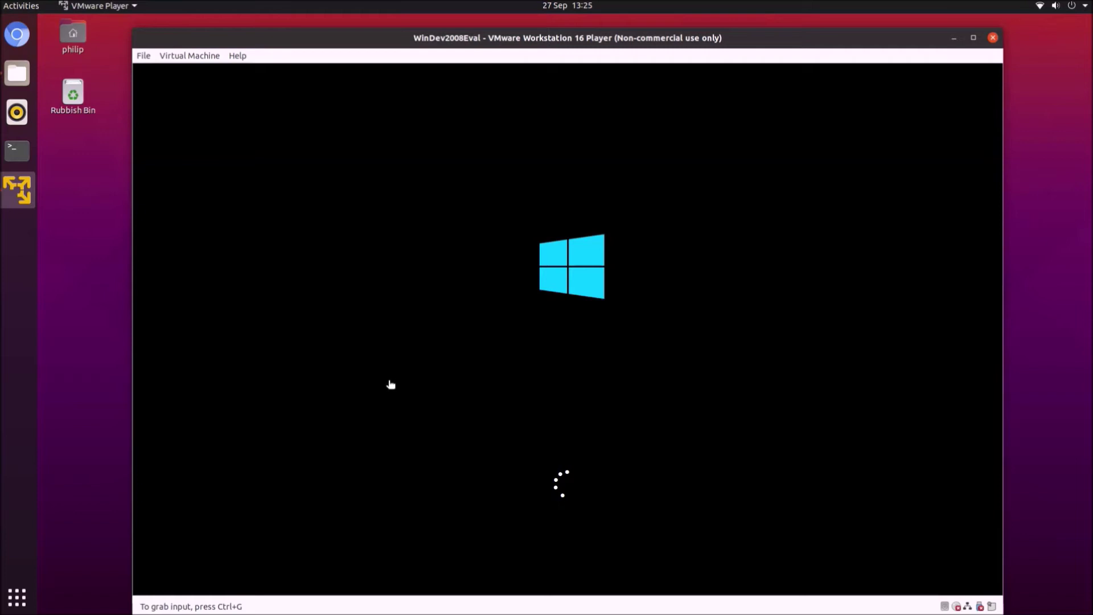
click(586, 542)
key(ctrl+alt)
click(171, 444)
key(ctrl+alt)
Reset the Windows guest and, once its desktop loads, allow the PC to be discoverable on the network.
click(143, 55)
mouse_move(190, 55)
mouse_move(306, 122)
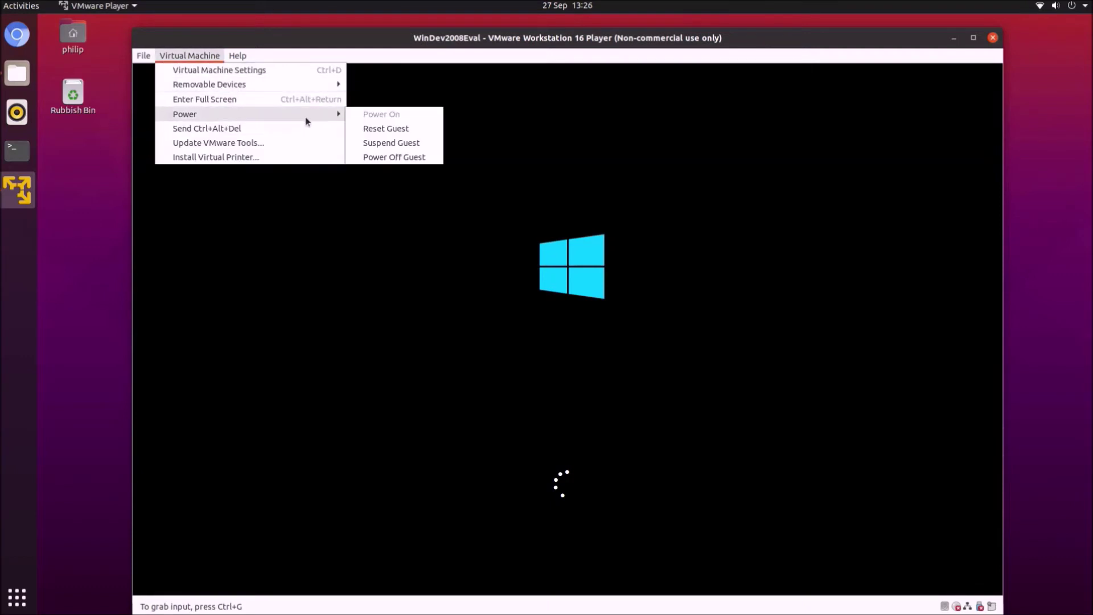
click(414, 129)
click(621, 398)
click(620, 385)
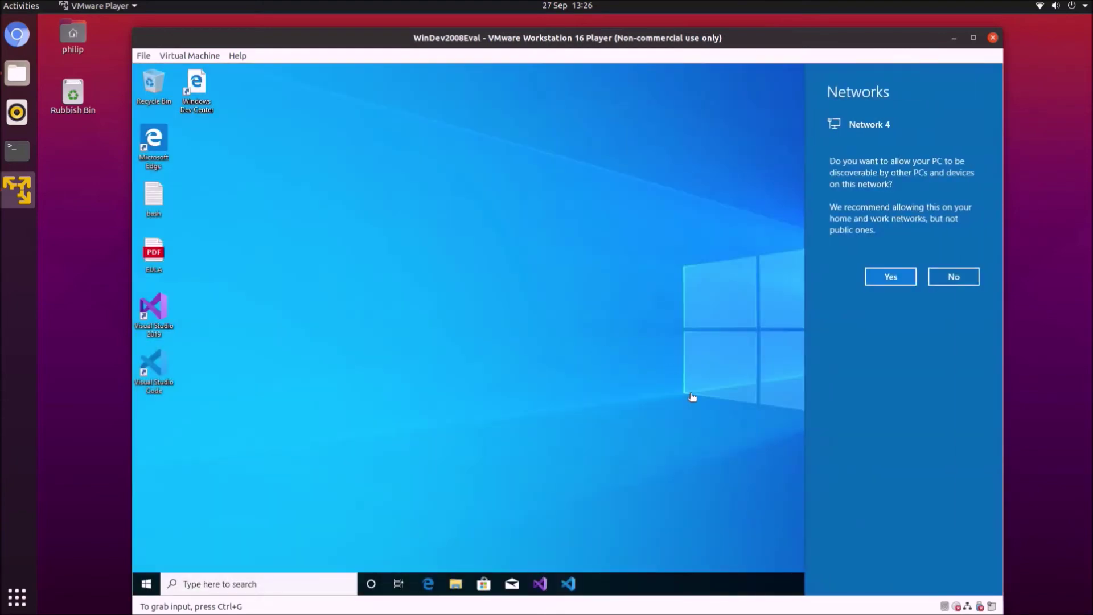
click(875, 279)
click(875, 279)
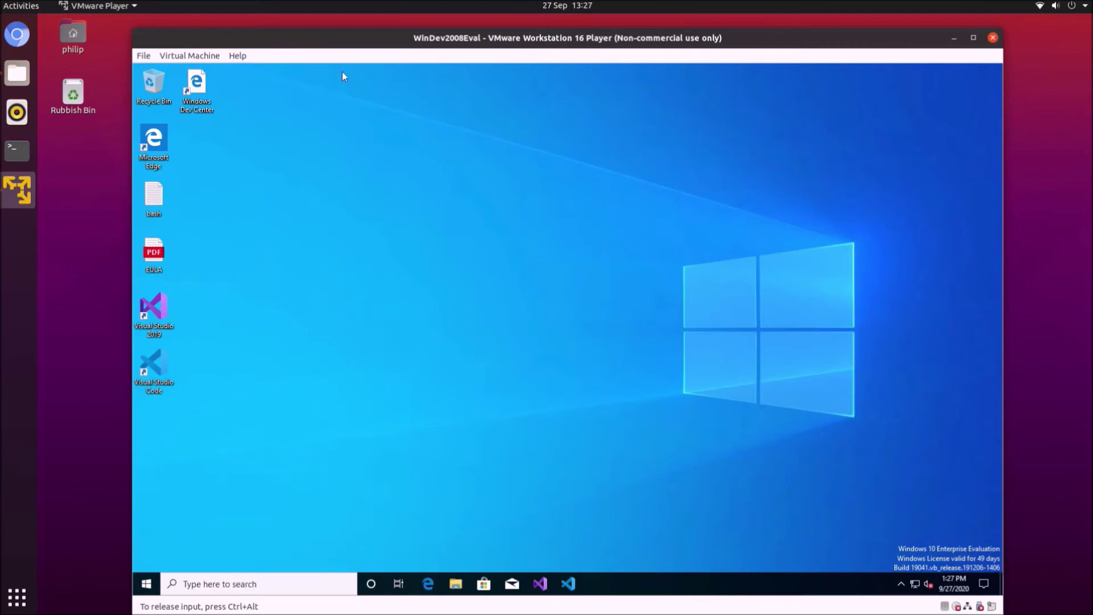
Tile the virtual machine window on the right half of the screen and open Ubuntu's Pictures folder in Files beside it.
drag(344, 40, 1090, 171)
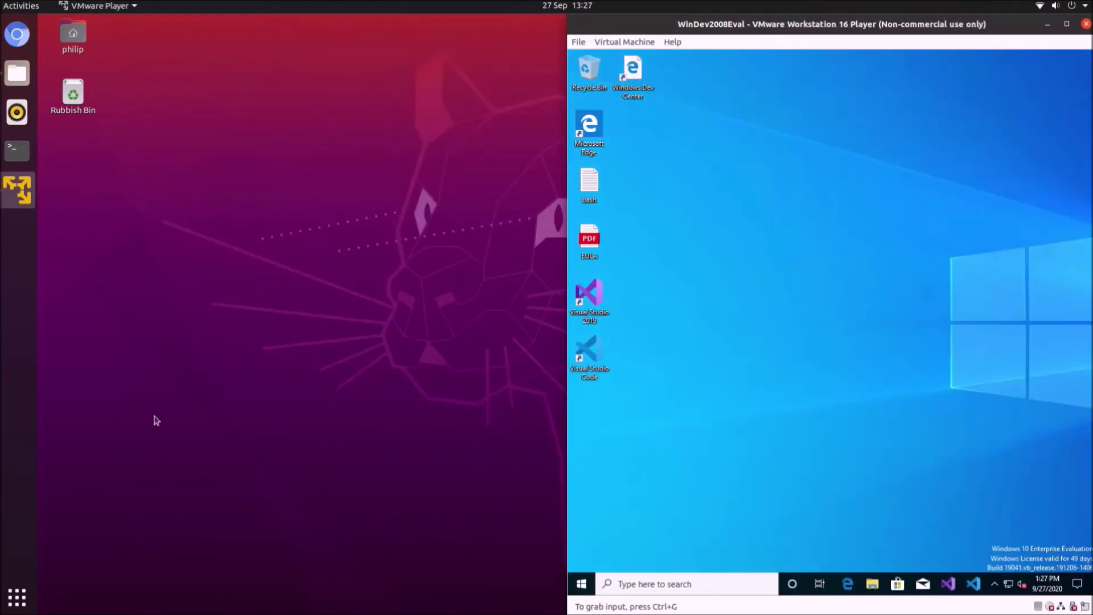
click(17, 73)
click(264, 262)
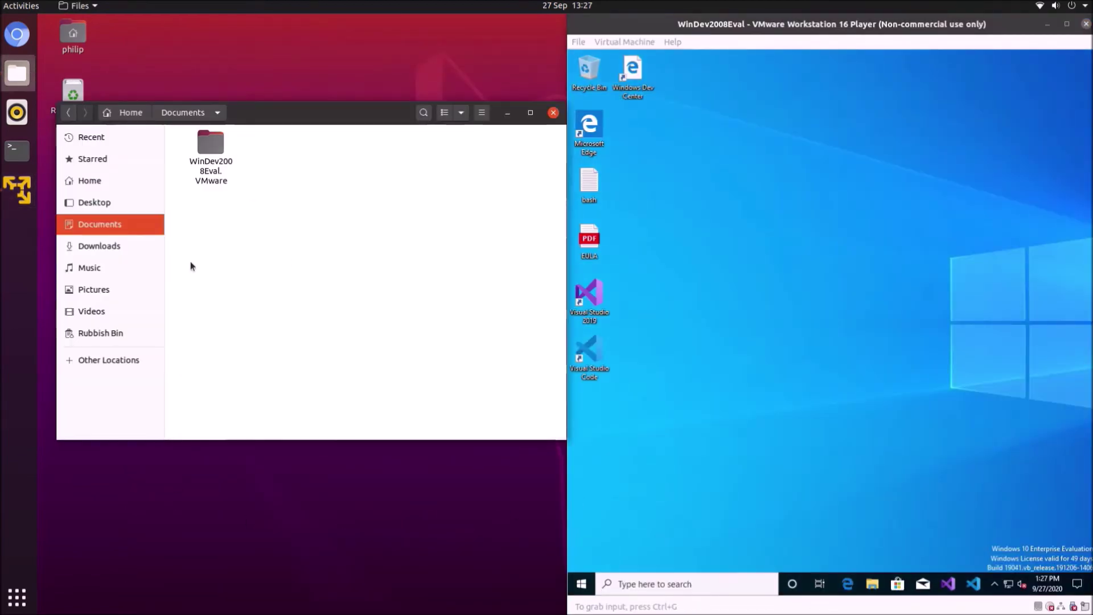
click(107, 288)
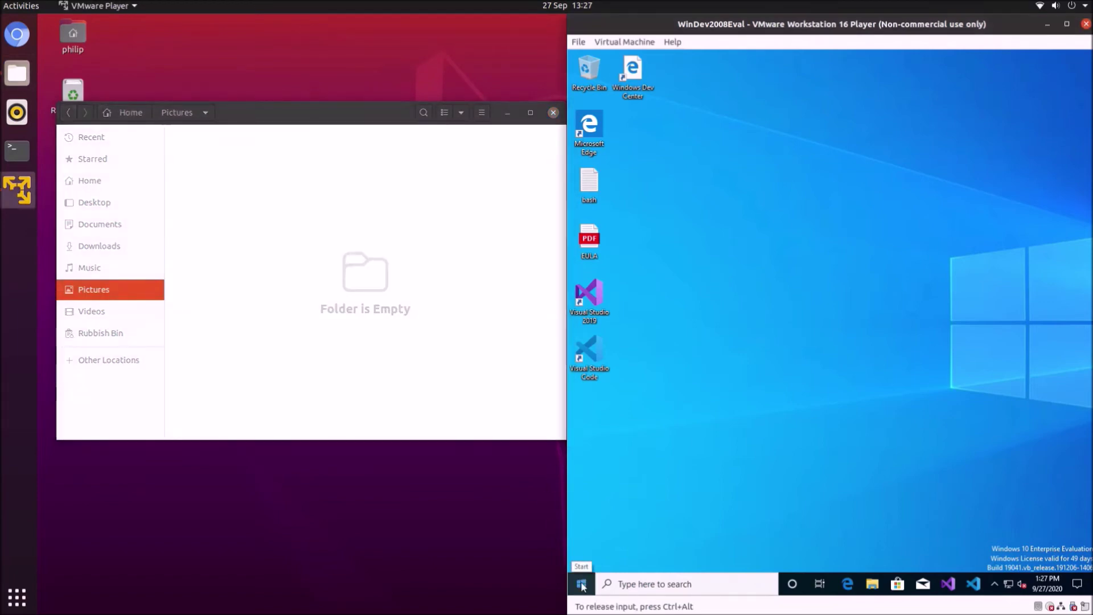
Open Snip & Sketch in the Windows guest and take a fullscreen snip of its desktop.
click(582, 584)
scroll(684, 453, down, 3)
scroll(685, 453, down, 5)
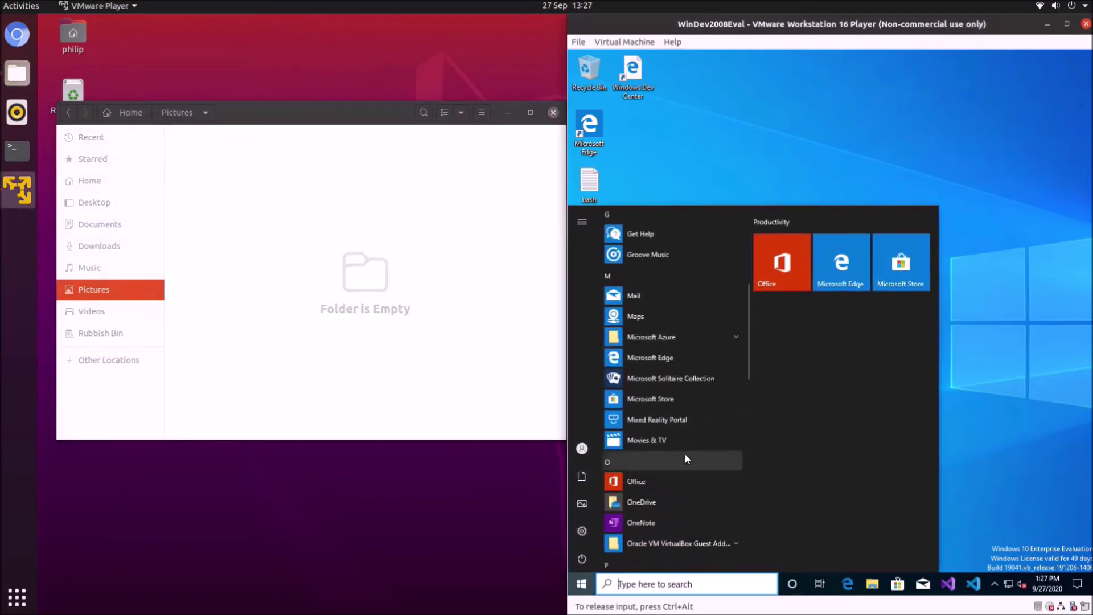
click(670, 489)
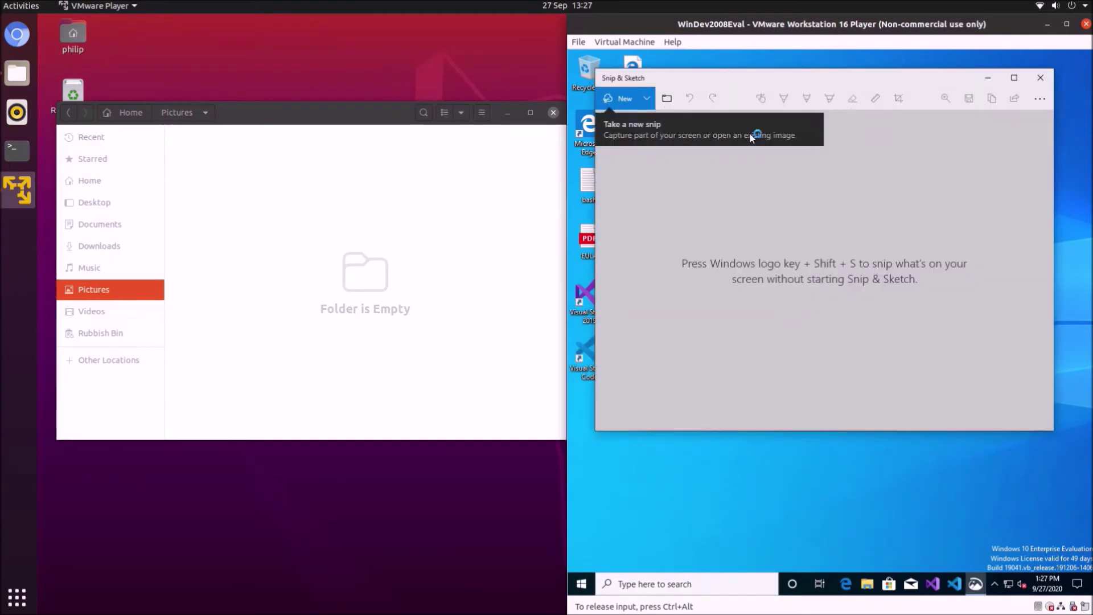
click(647, 98)
click(626, 124)
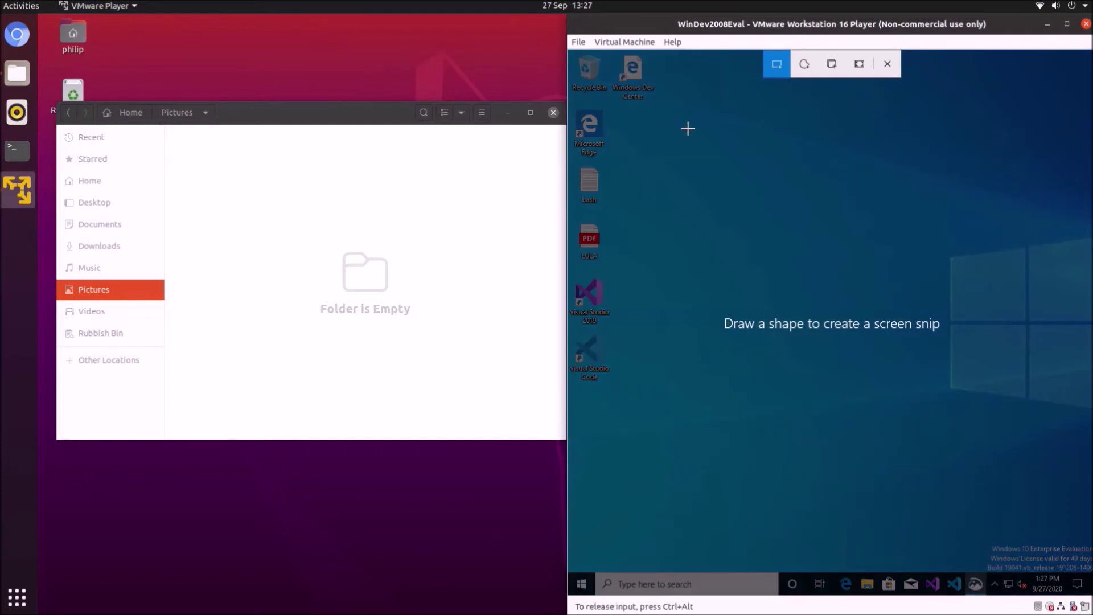
click(858, 64)
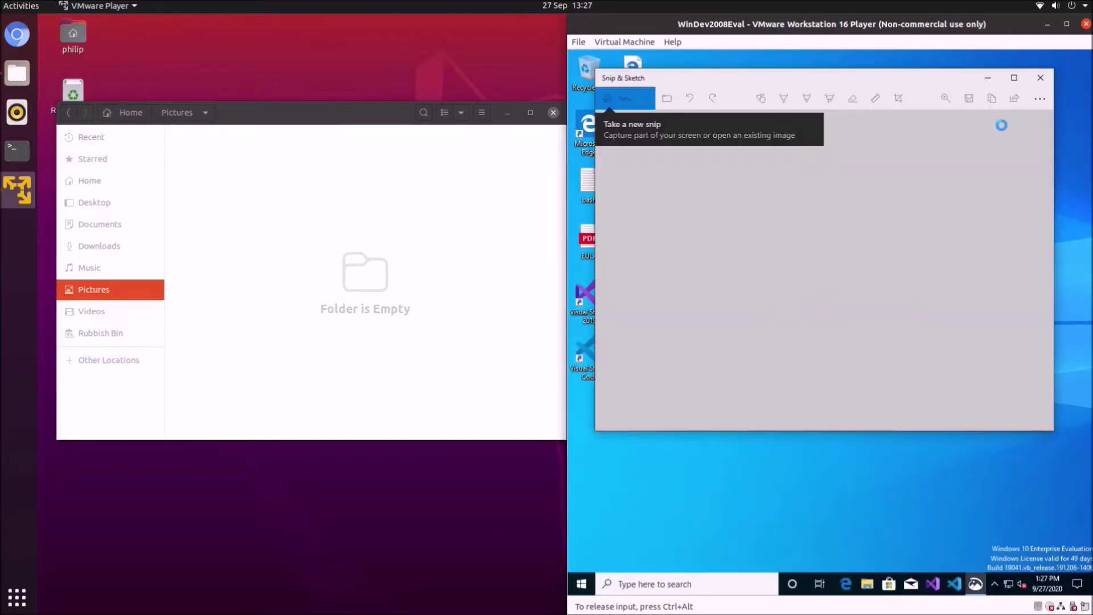
Save the snip as a PNG named snip1 in the guest's Pictures folder.
click(968, 99)
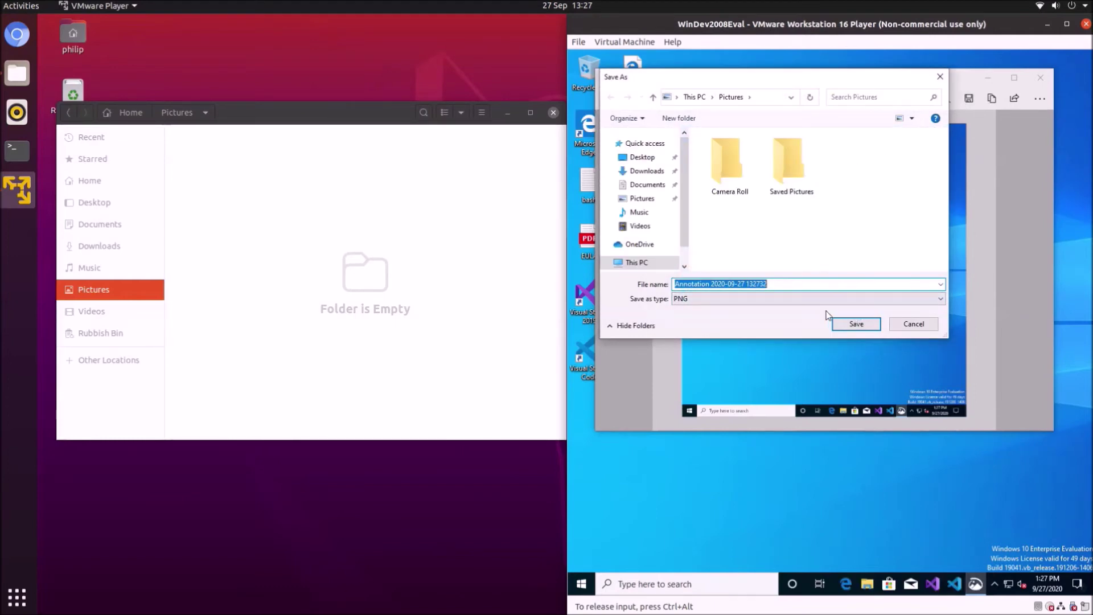
text(snip)
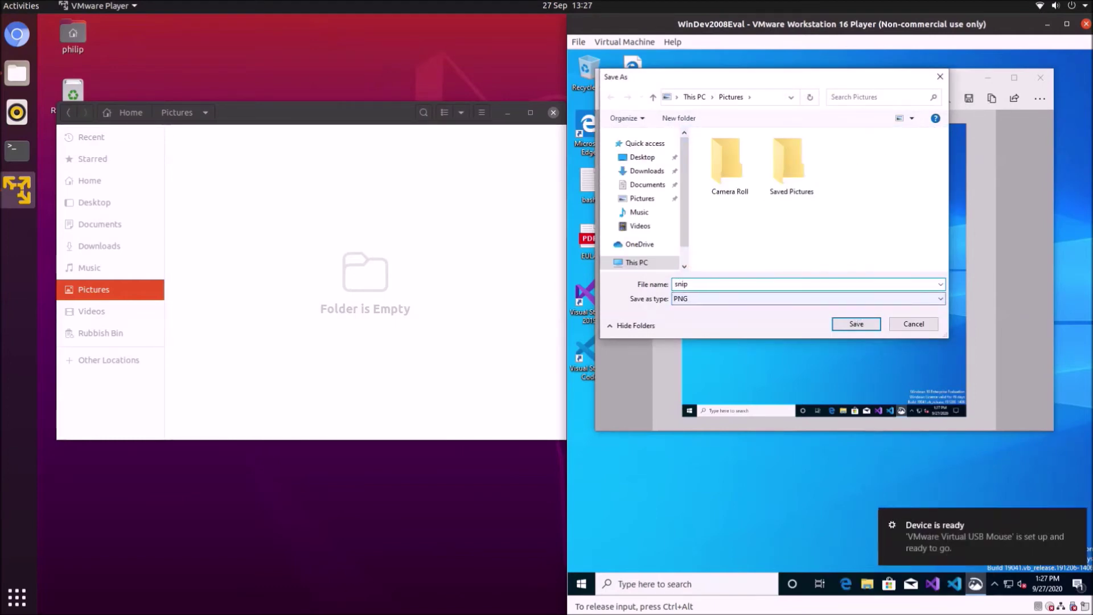
key(Return)
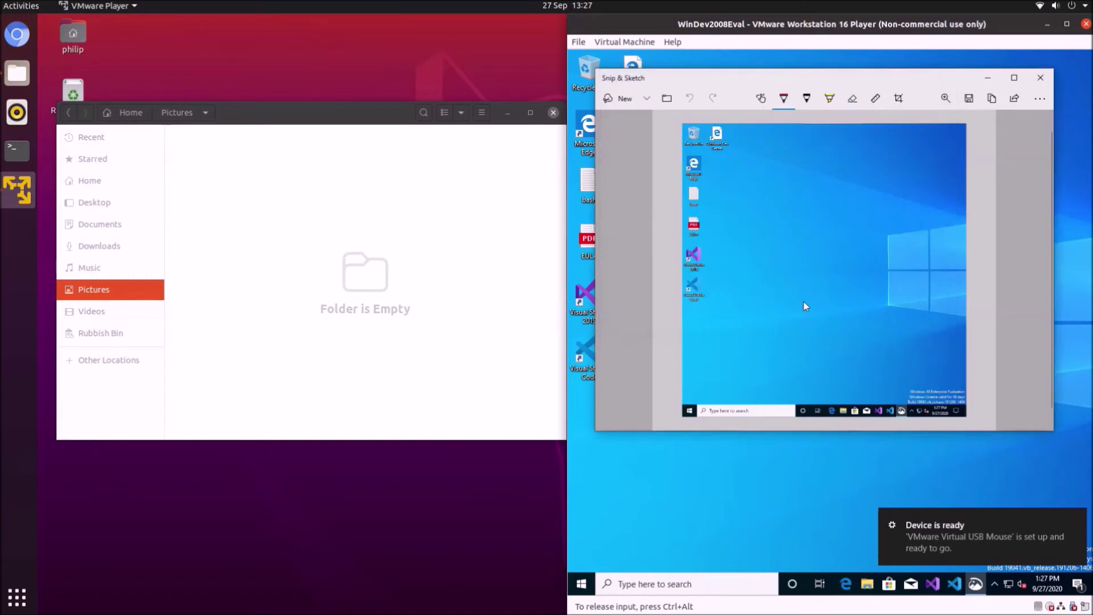
Minimise Snip & Sketch and open the Windows guest's Pictures folder in File Explorer.
click(988, 78)
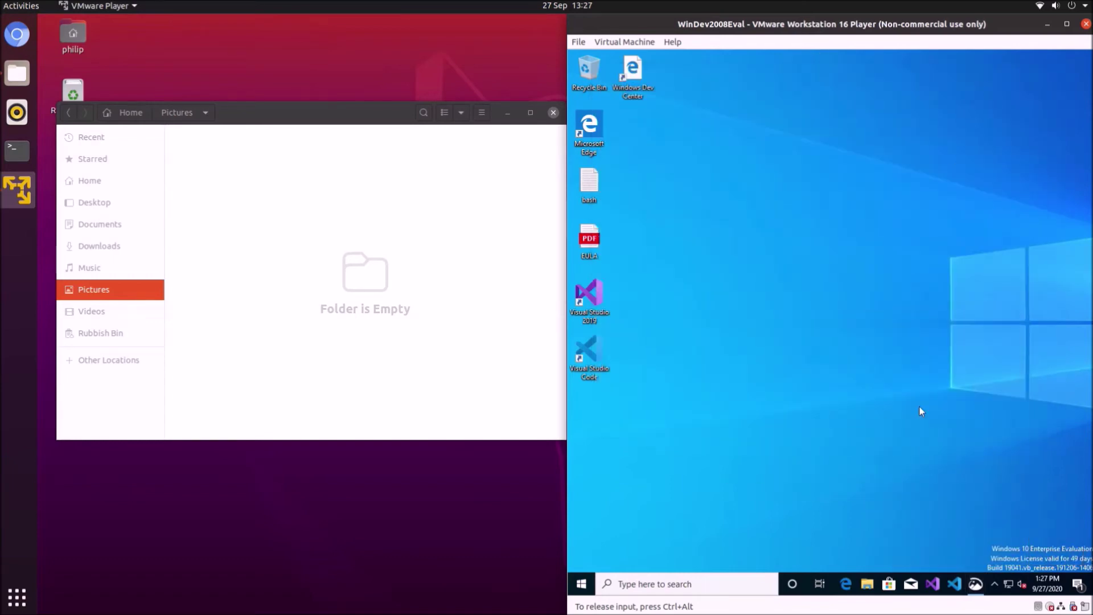
click(867, 585)
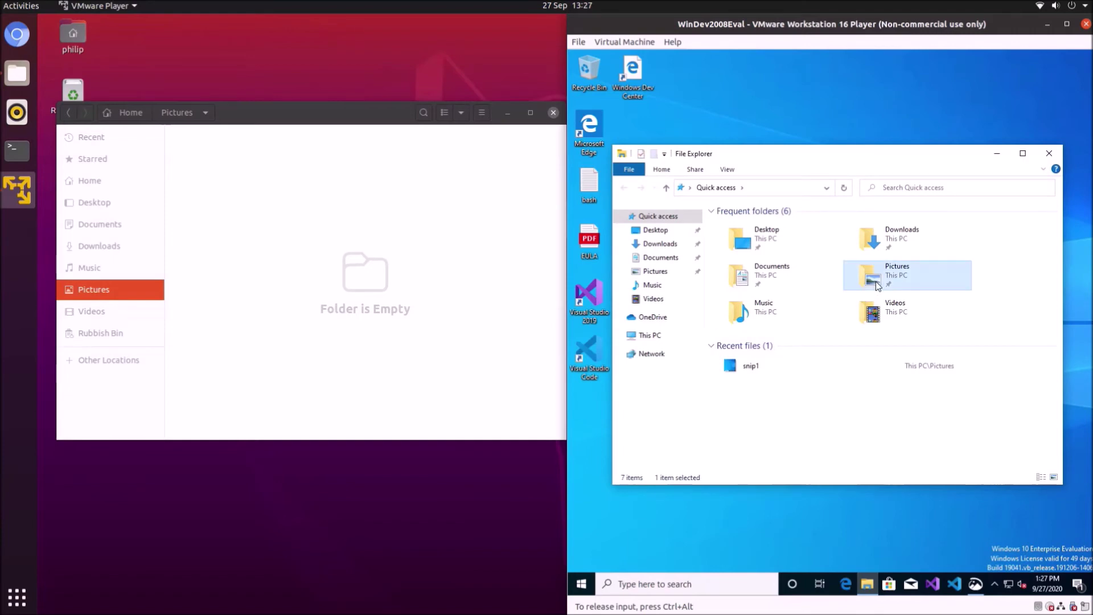
double_click(876, 282)
Try to transfer snip1 directly from the guest's Pictures window into Ubuntu's Pictures folder without using the clipboard.
click(889, 234)
drag(889, 234, 388, 248)
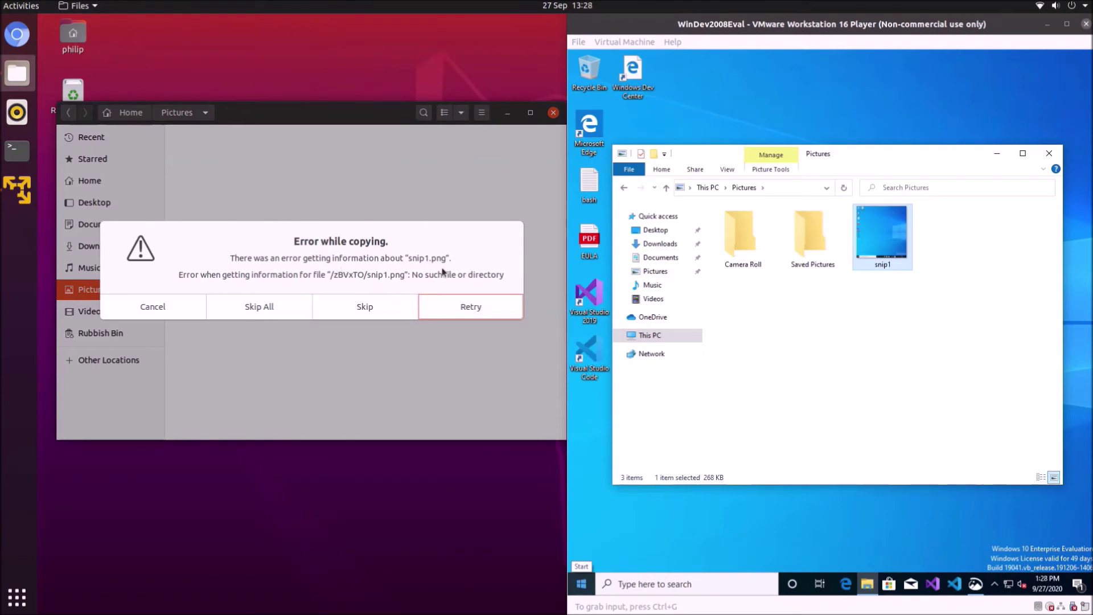
click(322, 309)
Open the virtual machine's settings and set folder sharing to always enabled.
click(624, 42)
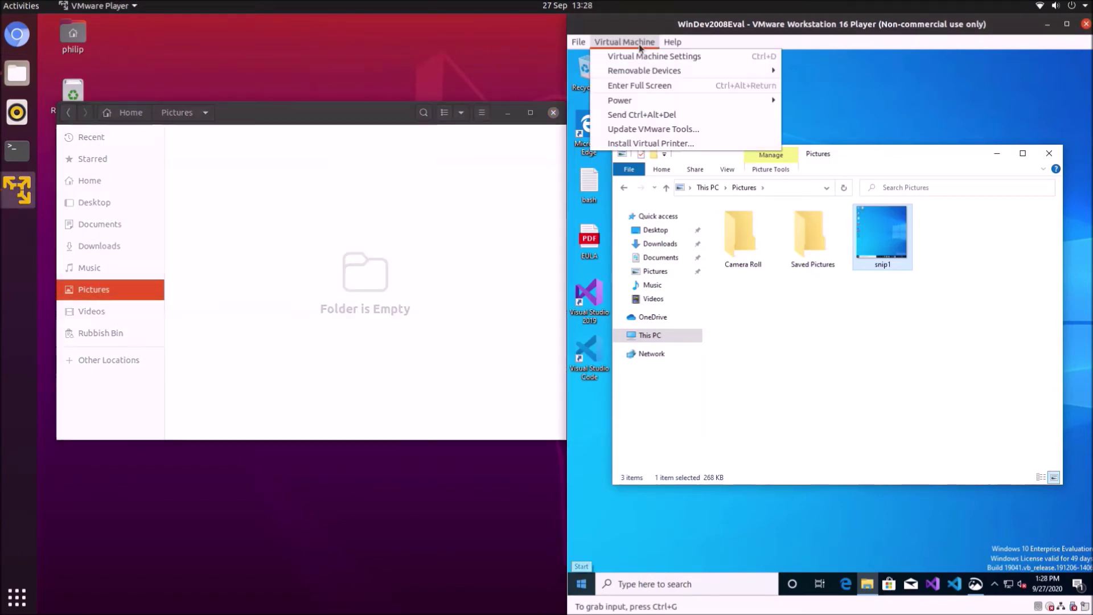
click(635, 53)
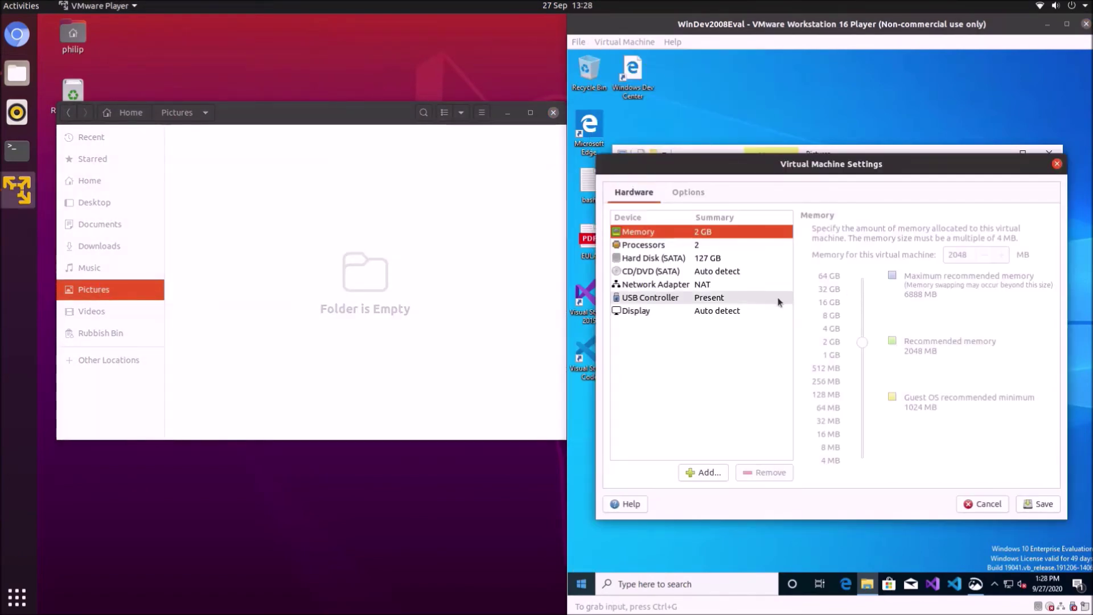
click(690, 192)
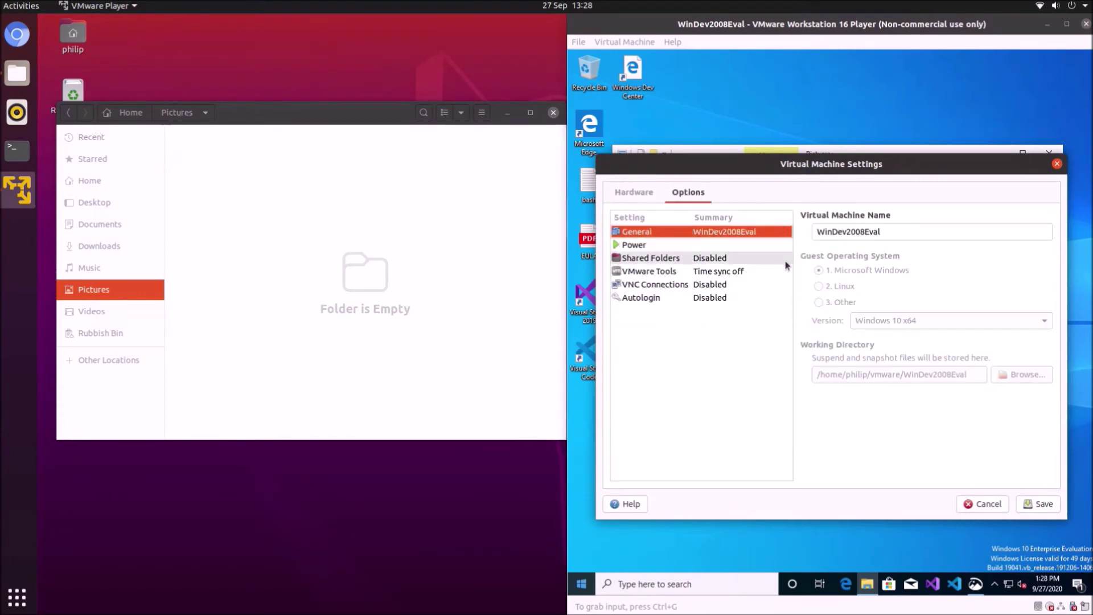
click(779, 267)
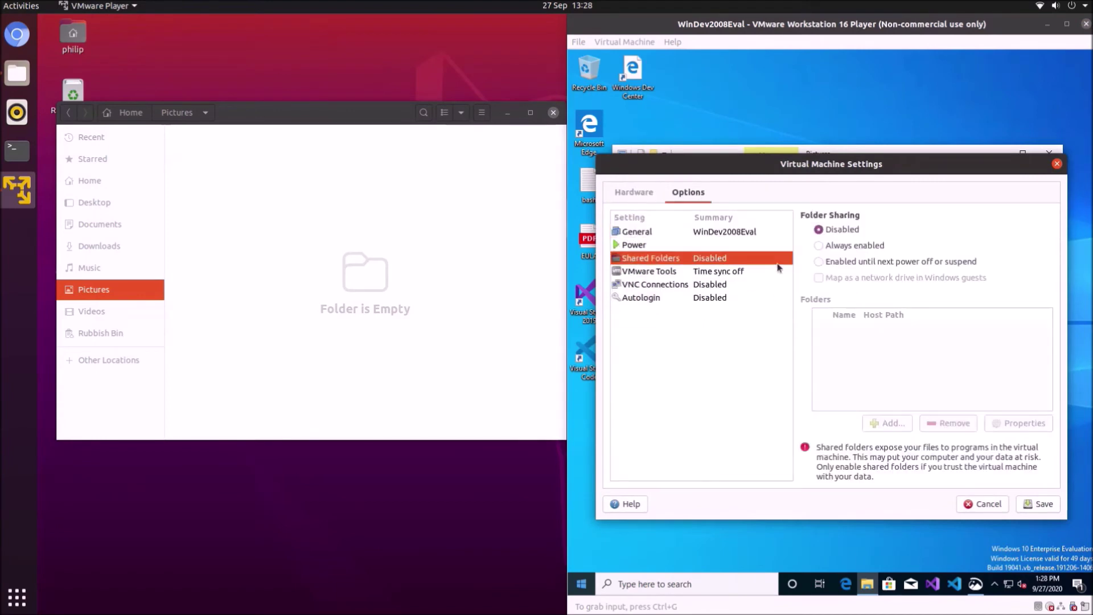
click(832, 248)
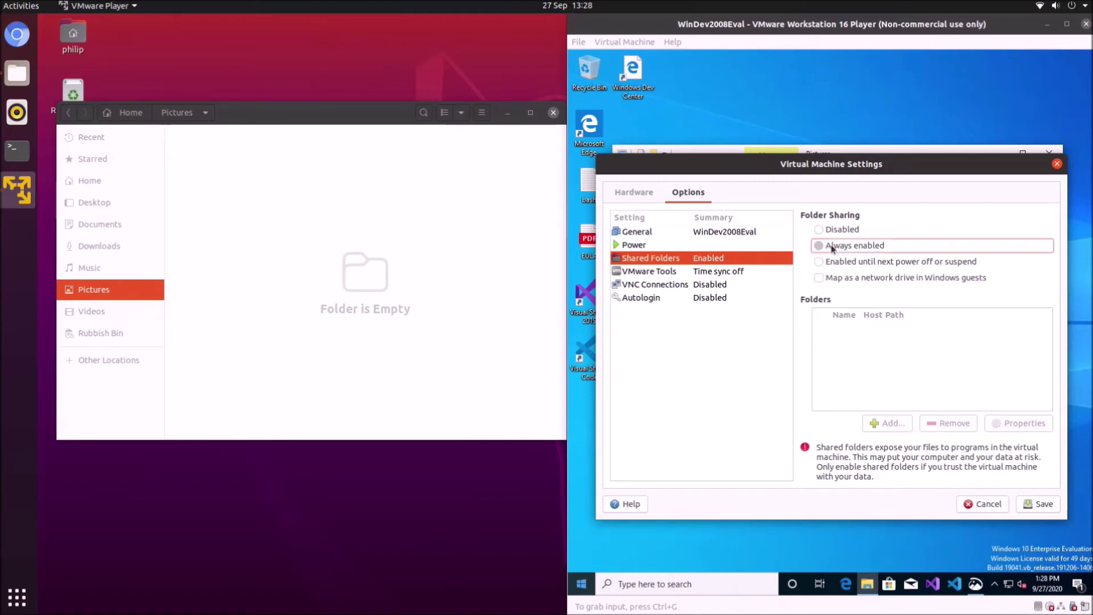
Turn on synchronizing guest time with the host for VMware Tools and save the virtual machine settings.
click(766, 272)
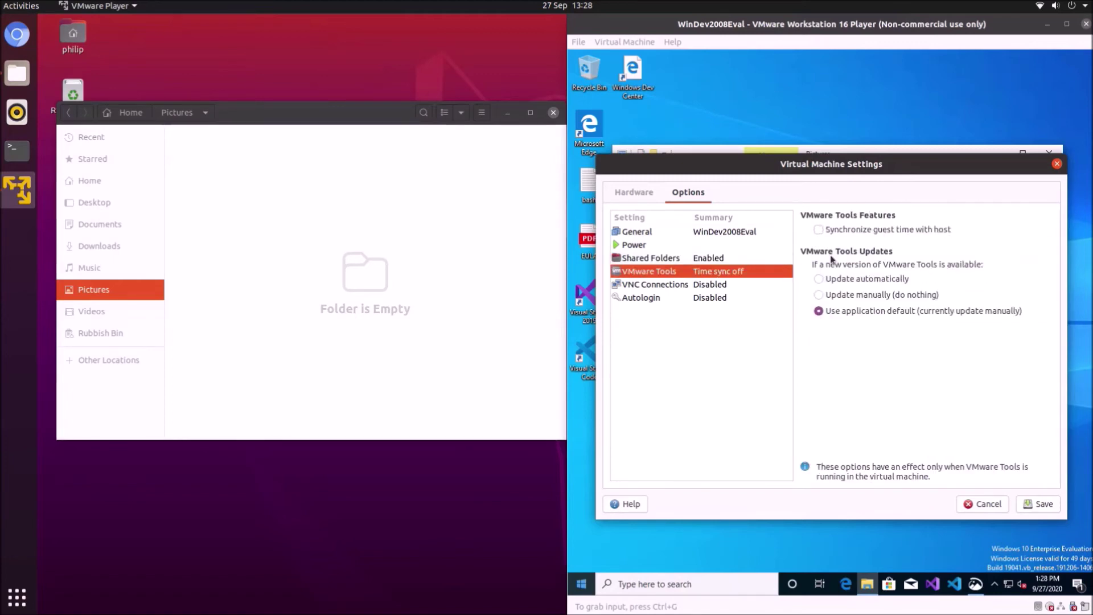
click(858, 233)
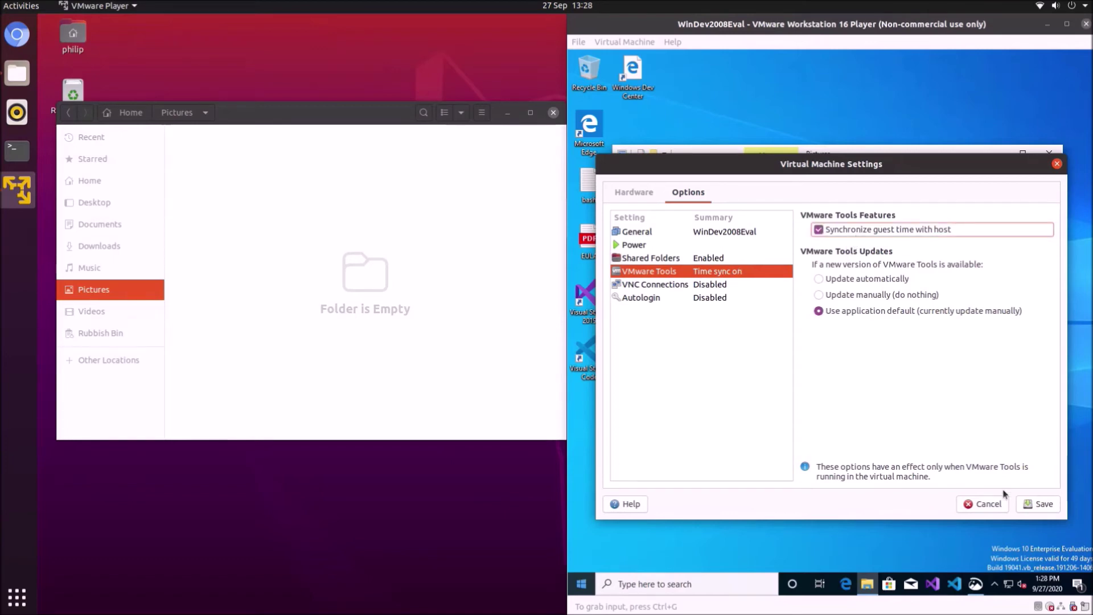
click(1040, 511)
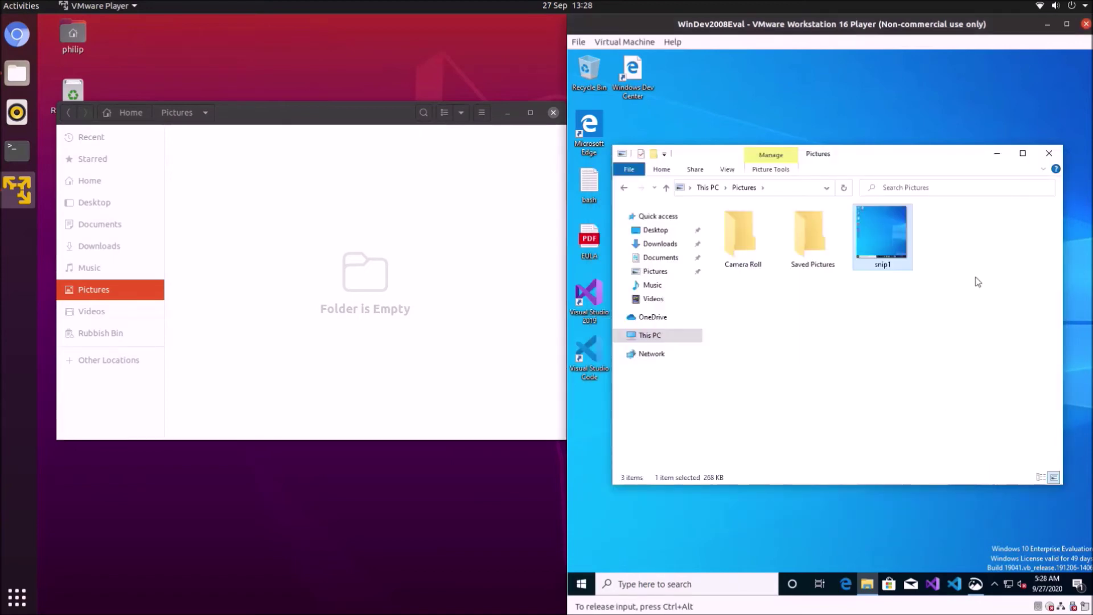
Copy snip1 from the guest's Pictures folder and paste it into Ubuntu's Pictures folder.
right_click(905, 242)
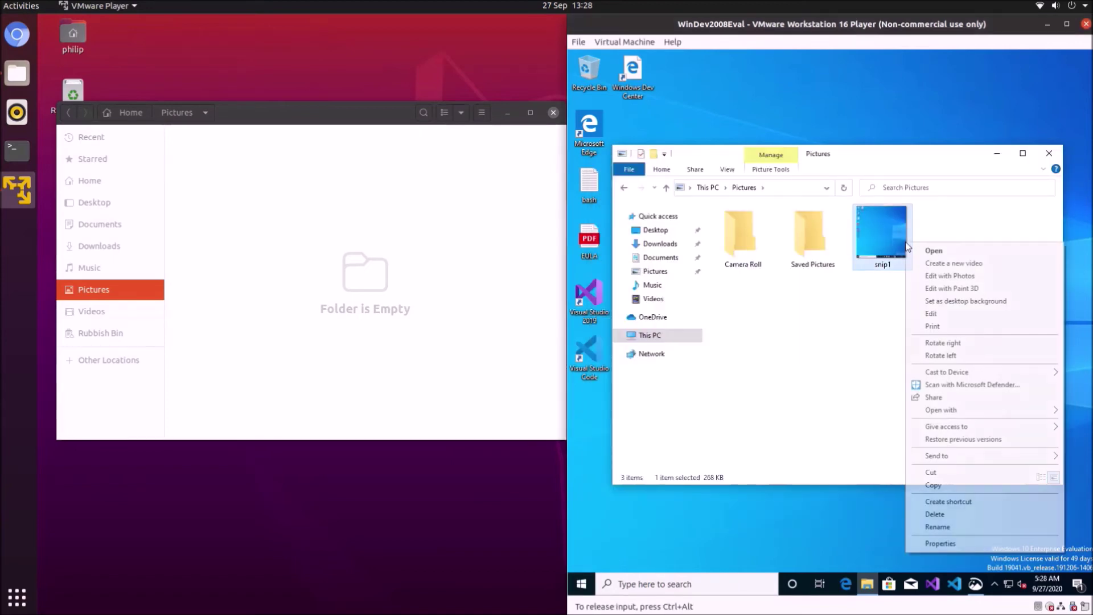
click(934, 485)
right_click(454, 256)
click(491, 277)
Rename the pasted file in Ubuntu's Pictures folder to snip2.png.
right_click(230, 159)
key(Escape)
right_click(218, 152)
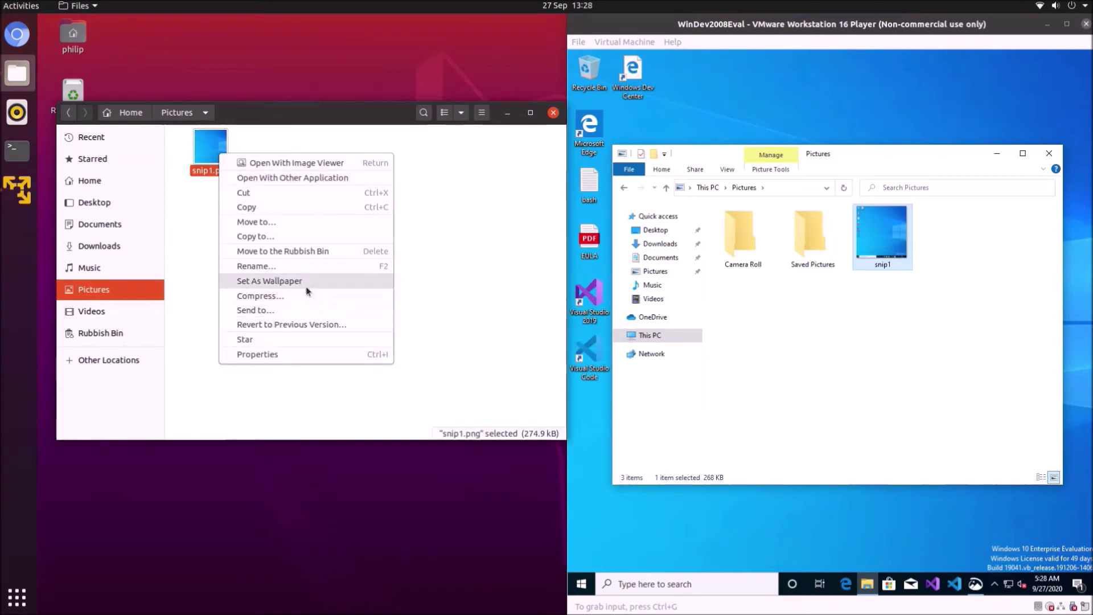
click(301, 266)
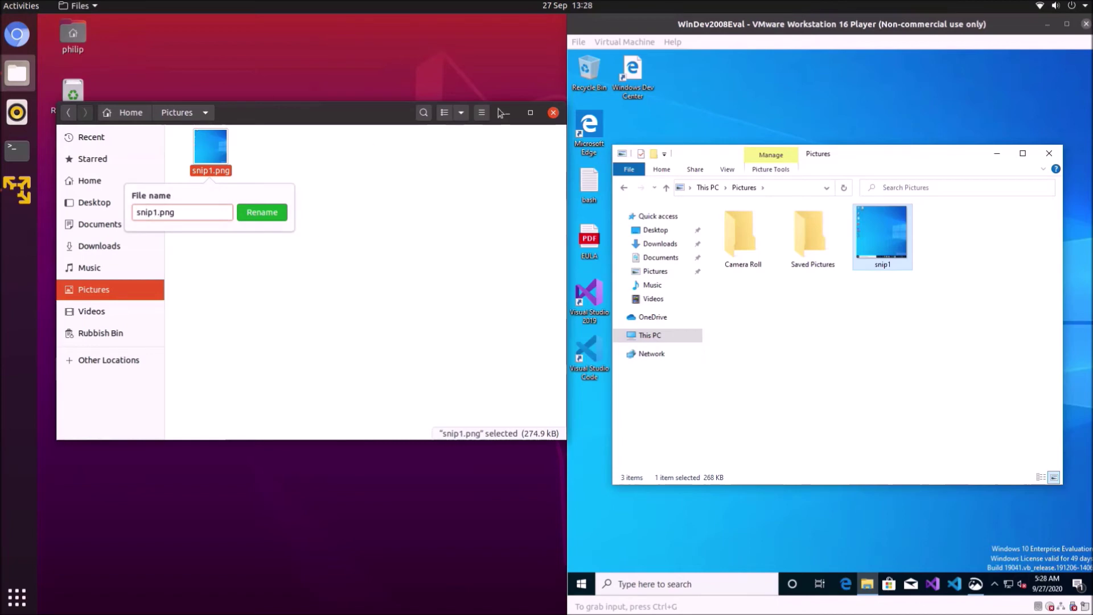
text(2)
key(Return)
Try to transfer snip2.png directly from Ubuntu's Pictures folder into the guest's Pictures window without using the clipboard.
drag(212, 147, 878, 389)
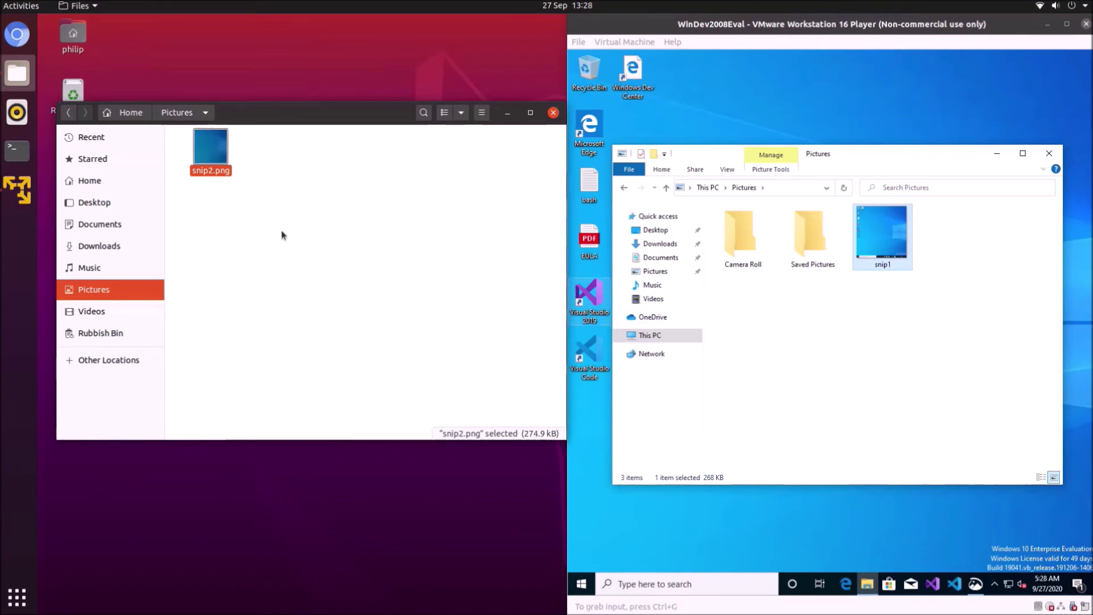
click(222, 162)
drag(222, 162, 862, 370)
Copy snip2.png from Ubuntu's Pictures folder and paste it into the guest's Pictures folder.
right_click(207, 152)
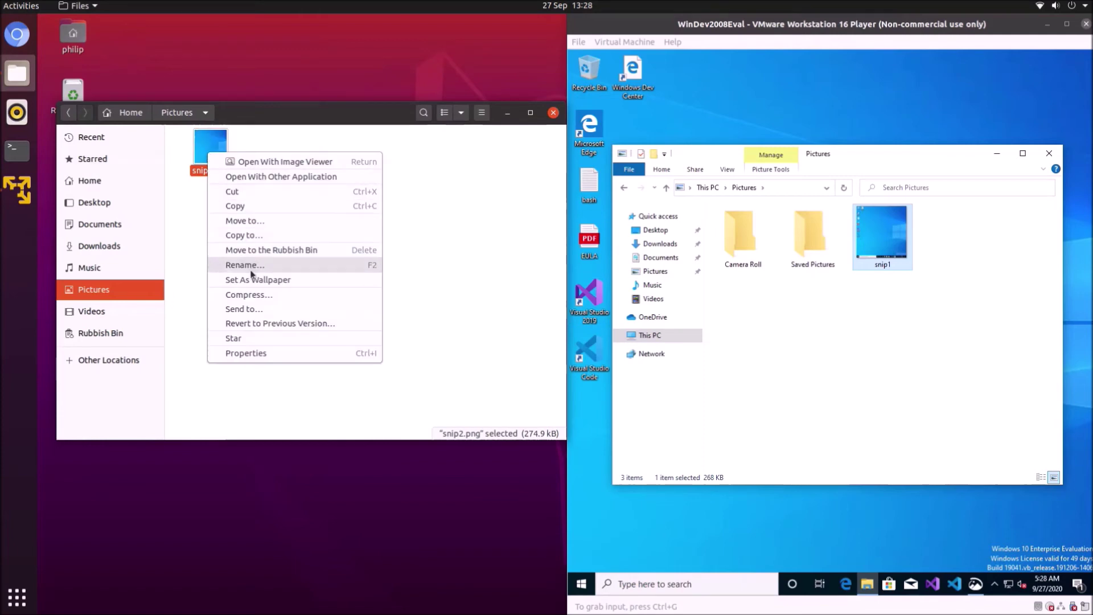
click(245, 206)
right_click(852, 352)
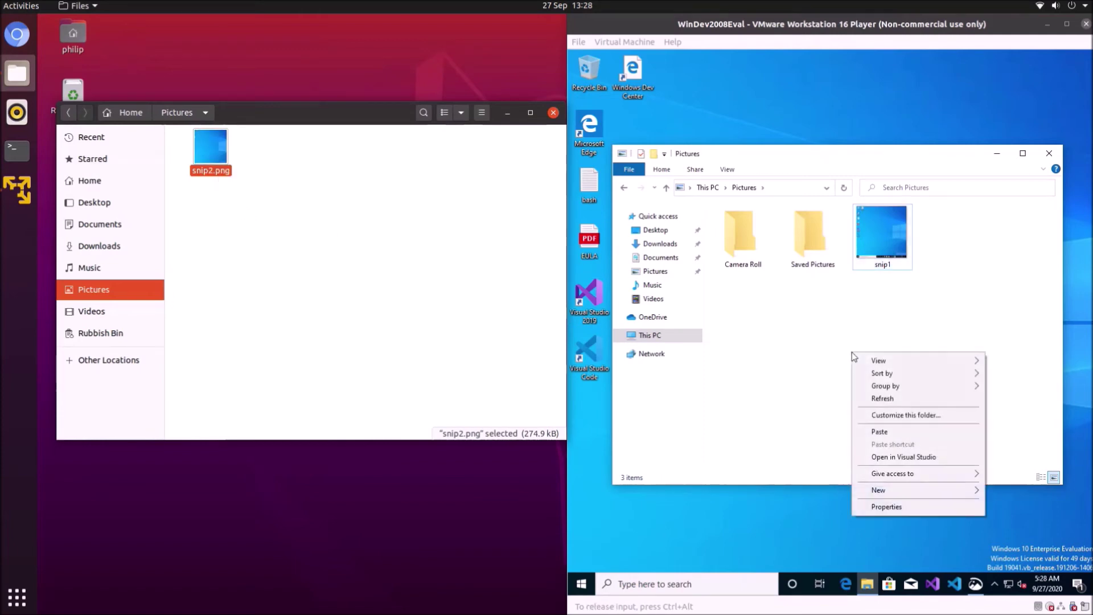
click(899, 433)
click(899, 433)
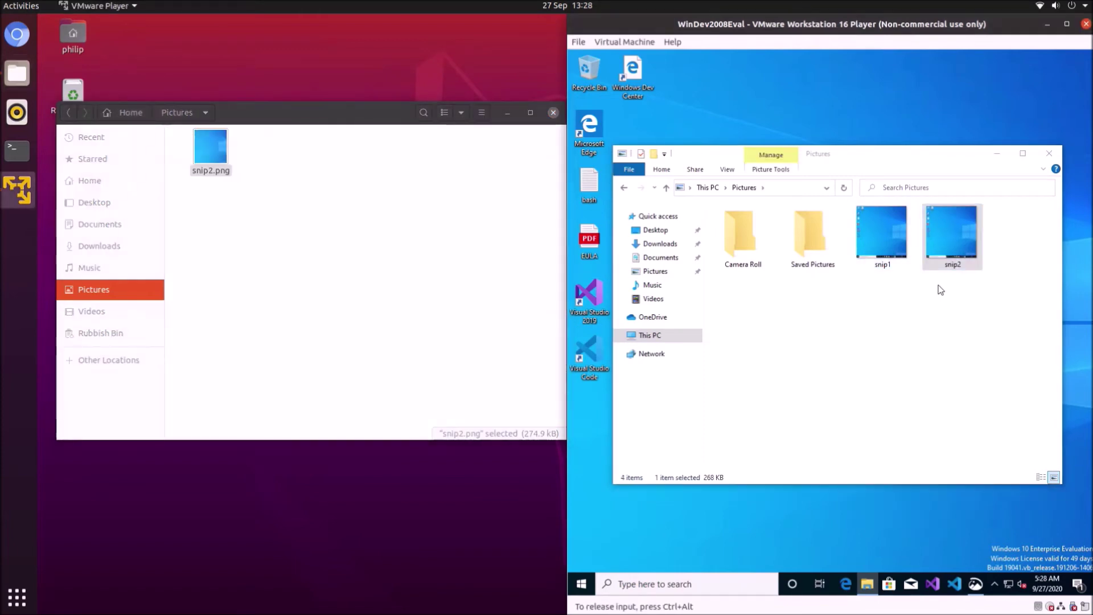
Minimise the guest's Pictures window and Ubuntu's Files window, and open the Windows guest's Start menu.
click(1004, 154)
click(507, 113)
click(666, 101)
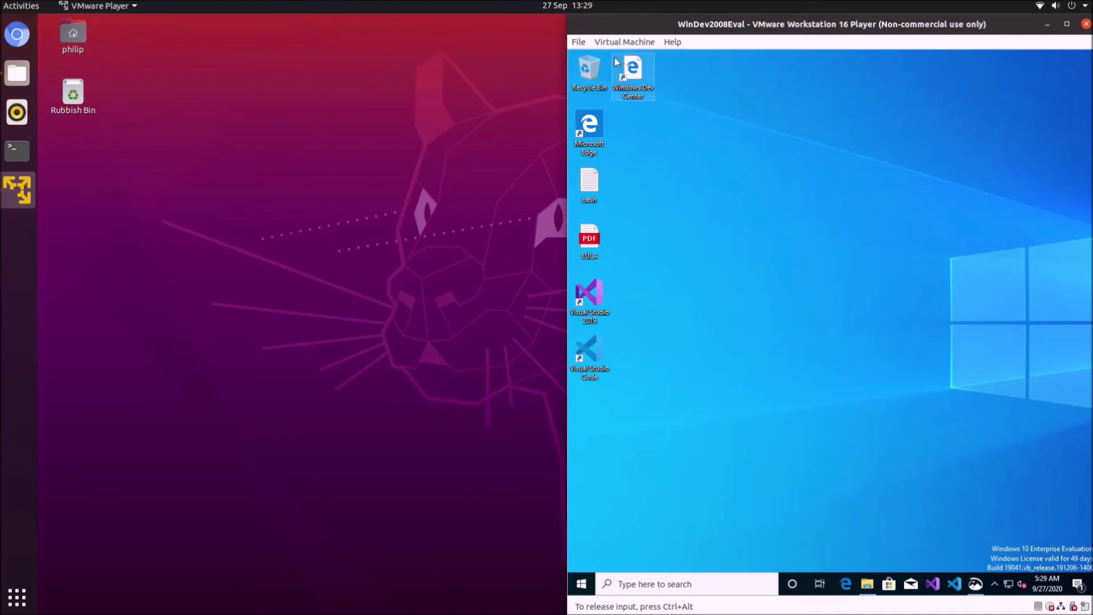
click(582, 584)
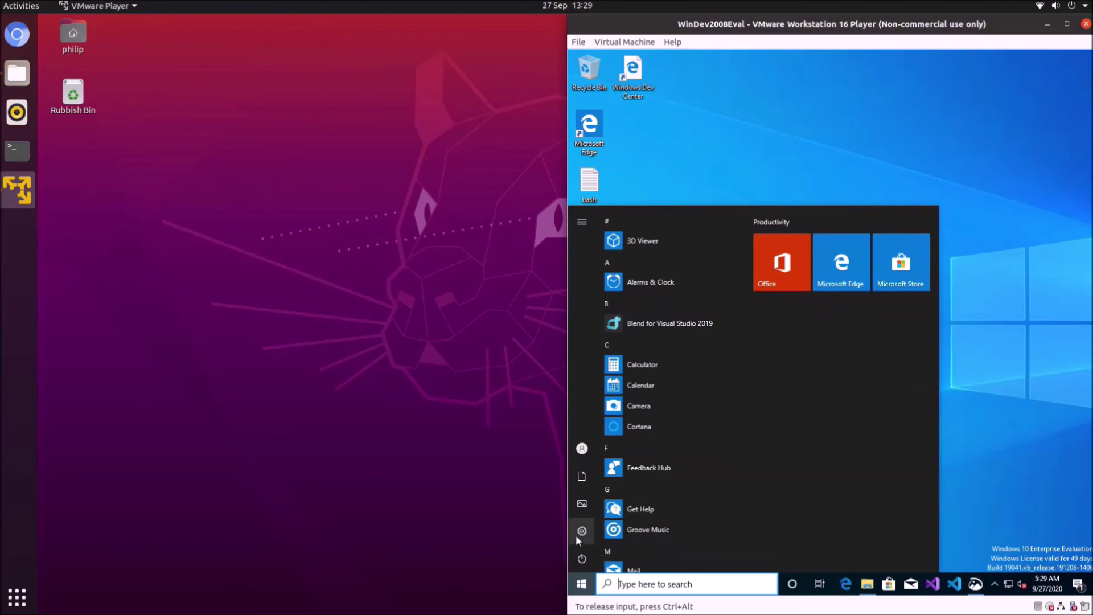
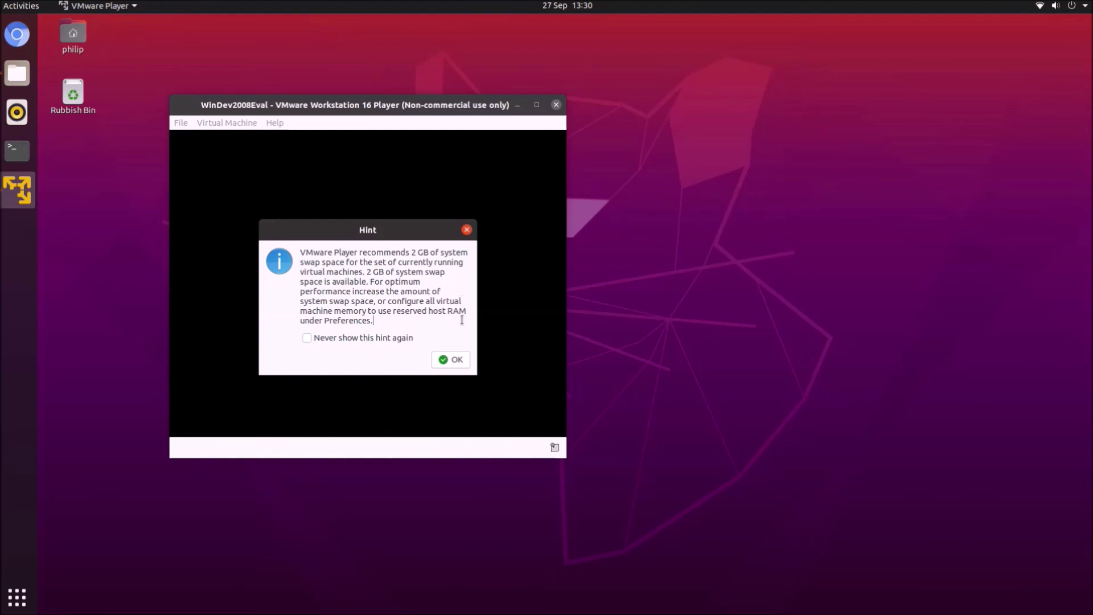
Dismiss the swap space hint and, once the Windows guest has booted, check that its desktop and Start menu respond.
click(456, 360)
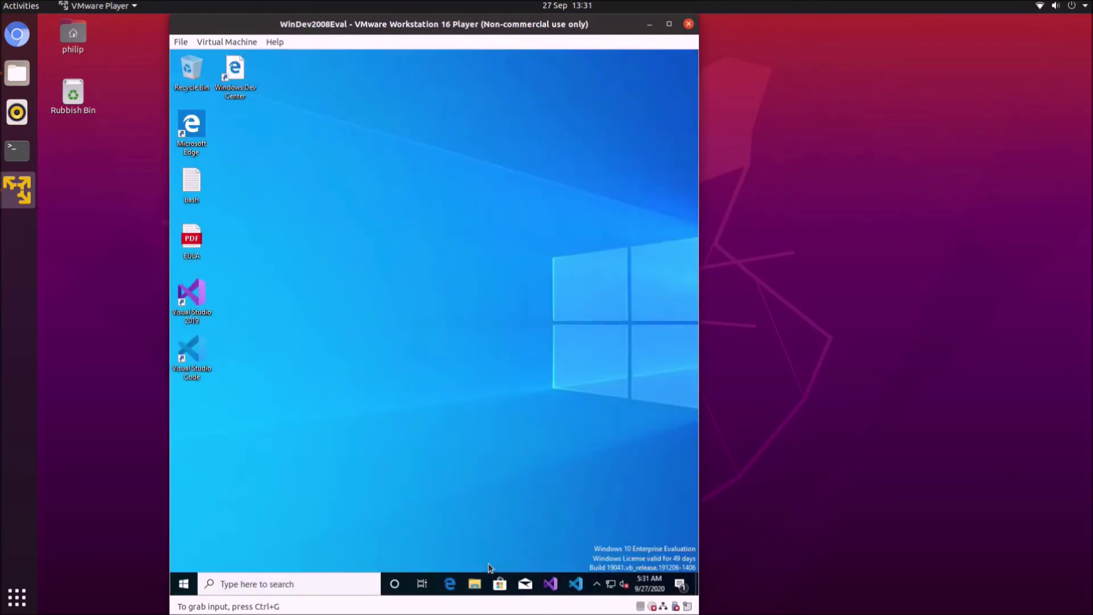
click(586, 451)
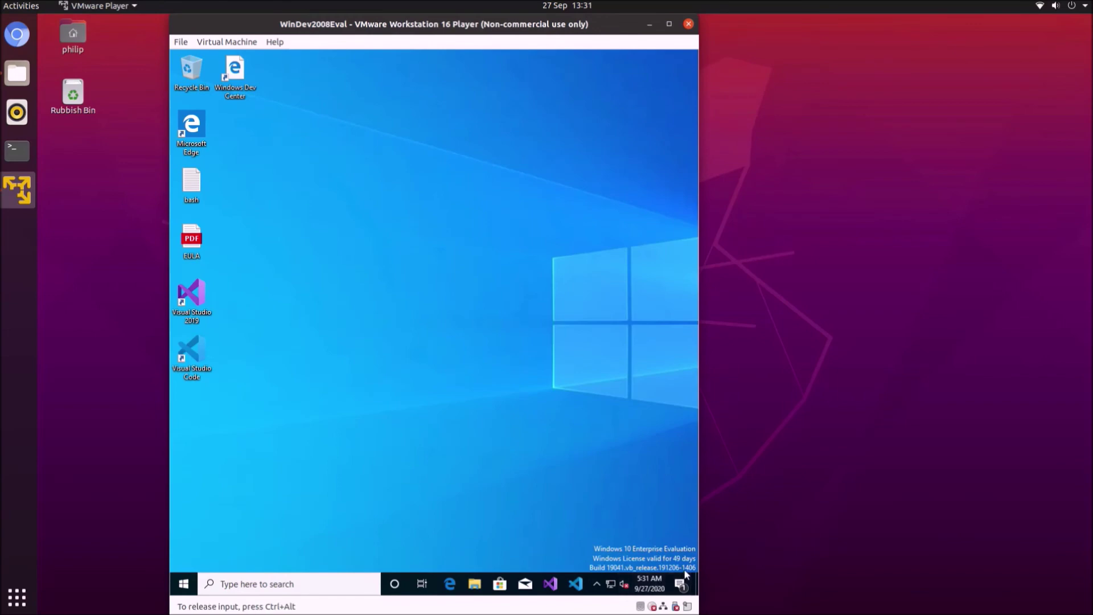
click(182, 584)
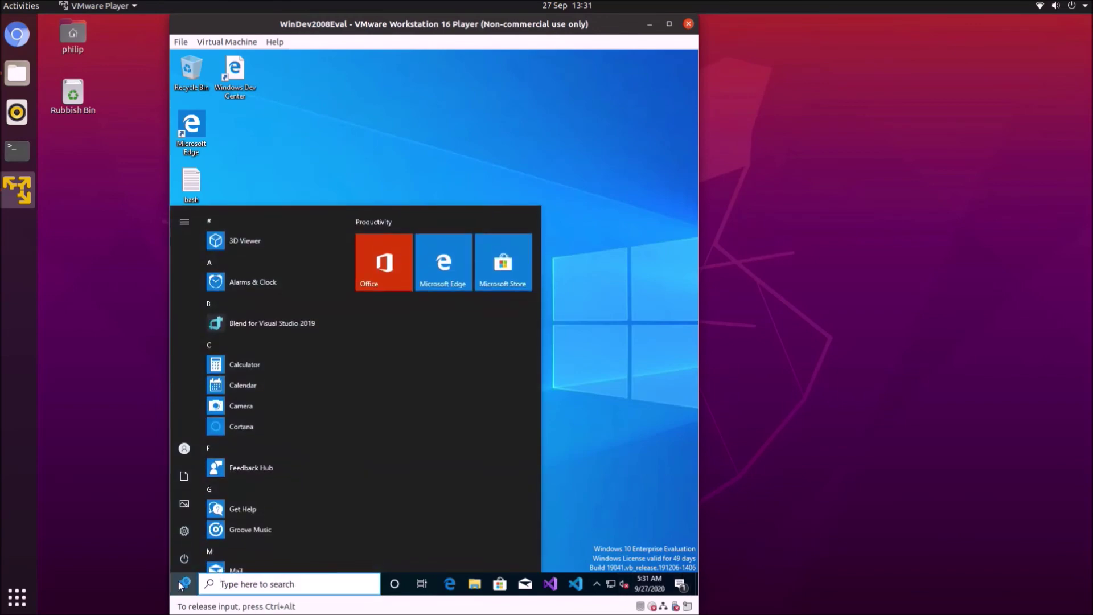
click(182, 584)
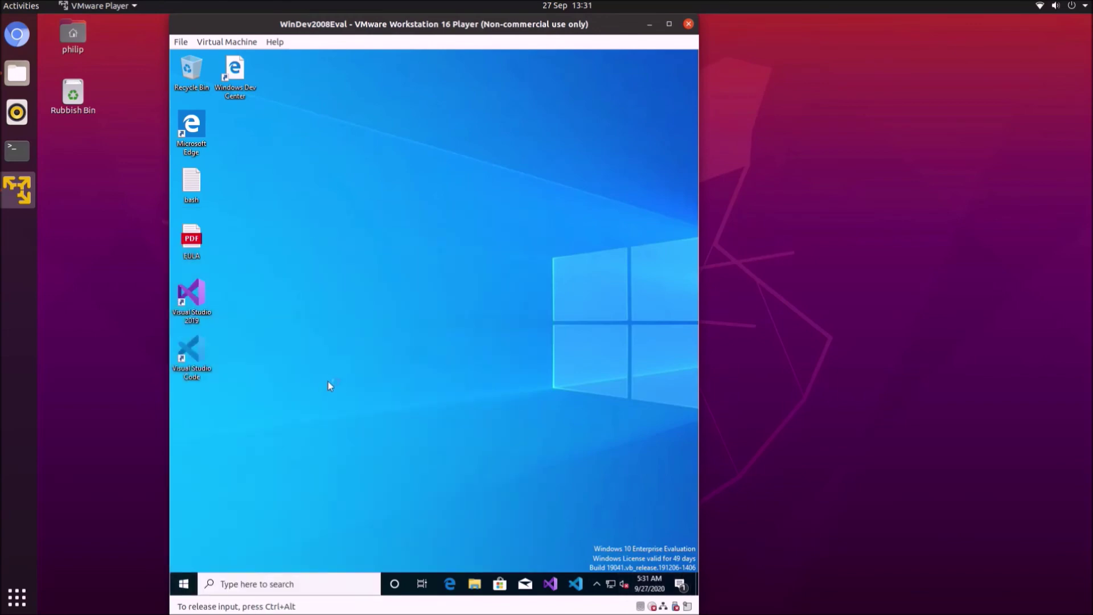
Open Task Manager in the guest and examine the CPU, memory, disk and Ethernet performance.
key(ctrl+shift+Escape)
click(289, 332)
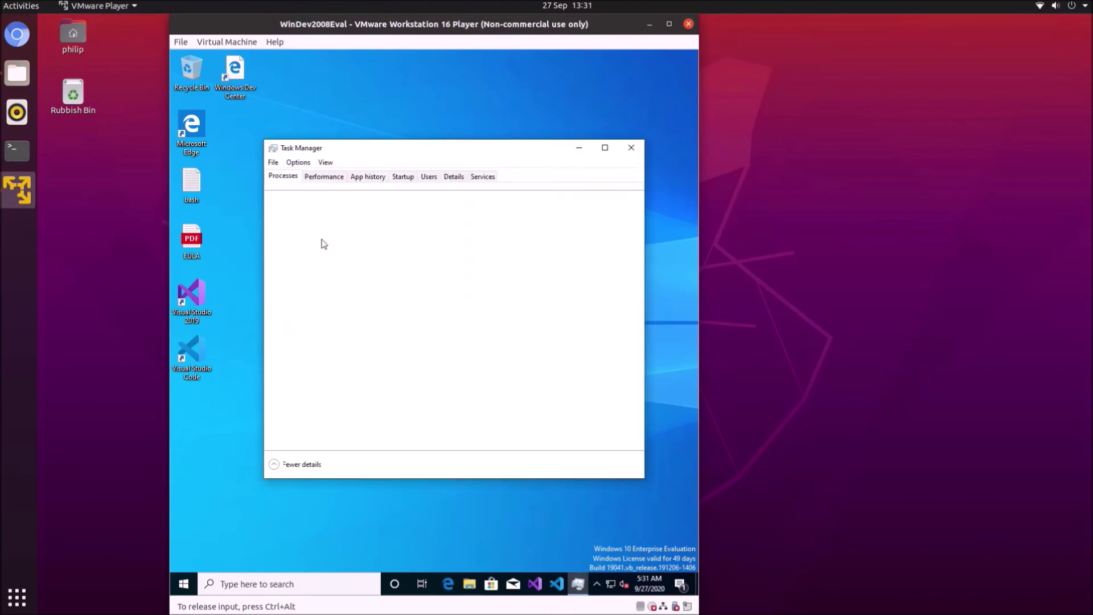
click(324, 176)
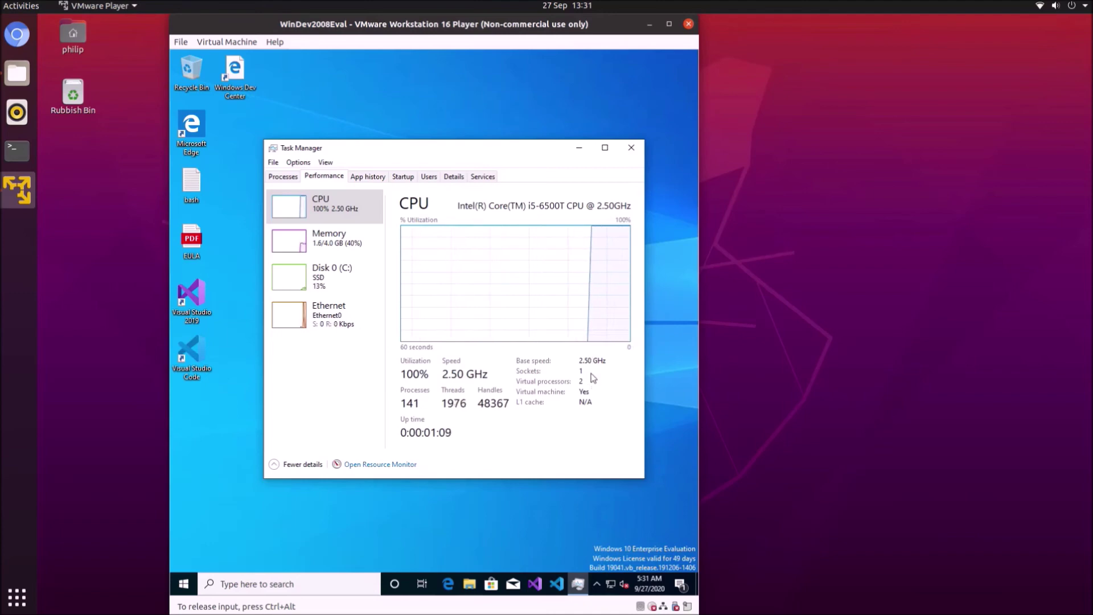
click(356, 246)
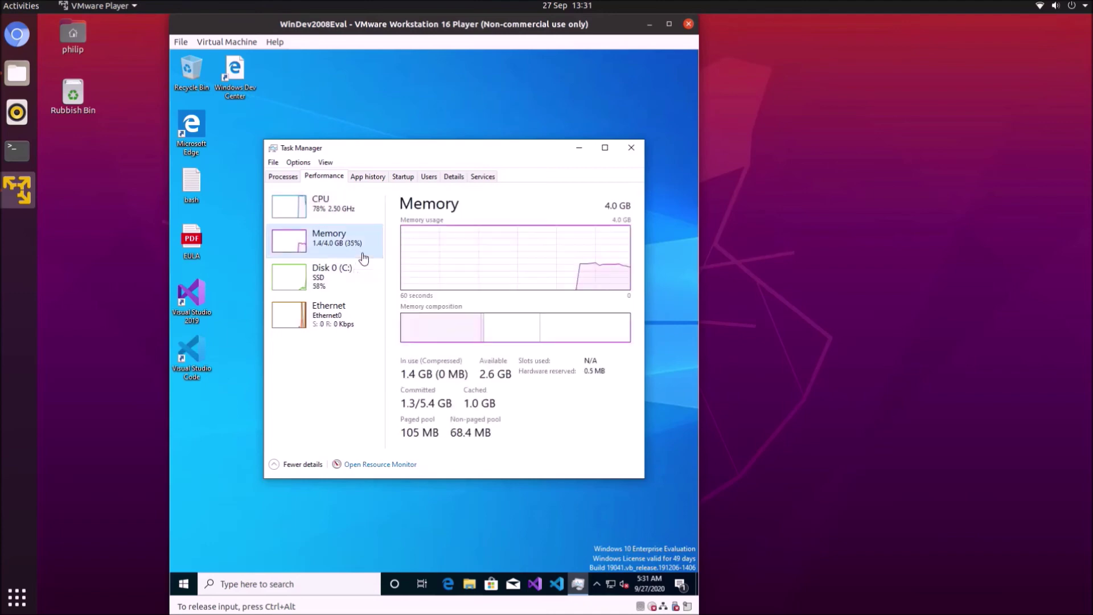
click(379, 282)
click(370, 311)
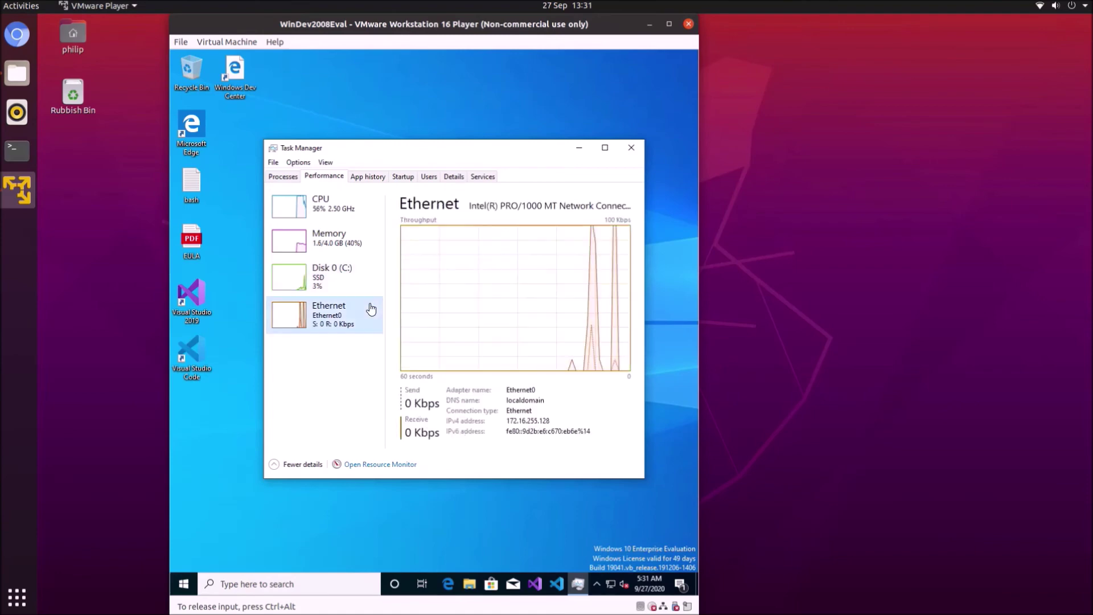
Shut down the Windows guest.
right_click(183, 584)
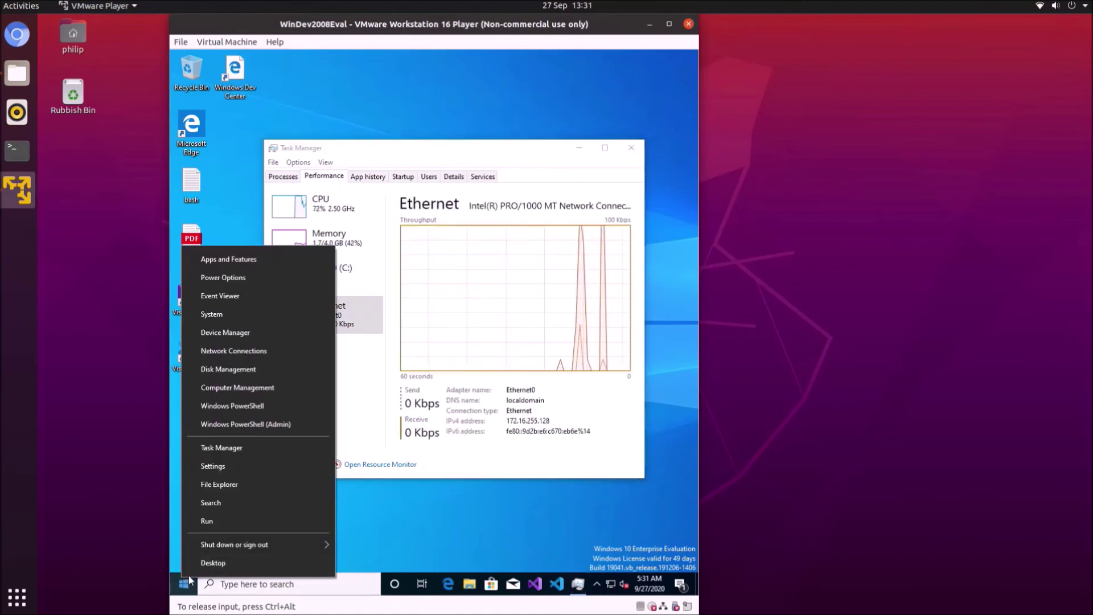
mouse_move(234, 542)
click(357, 521)
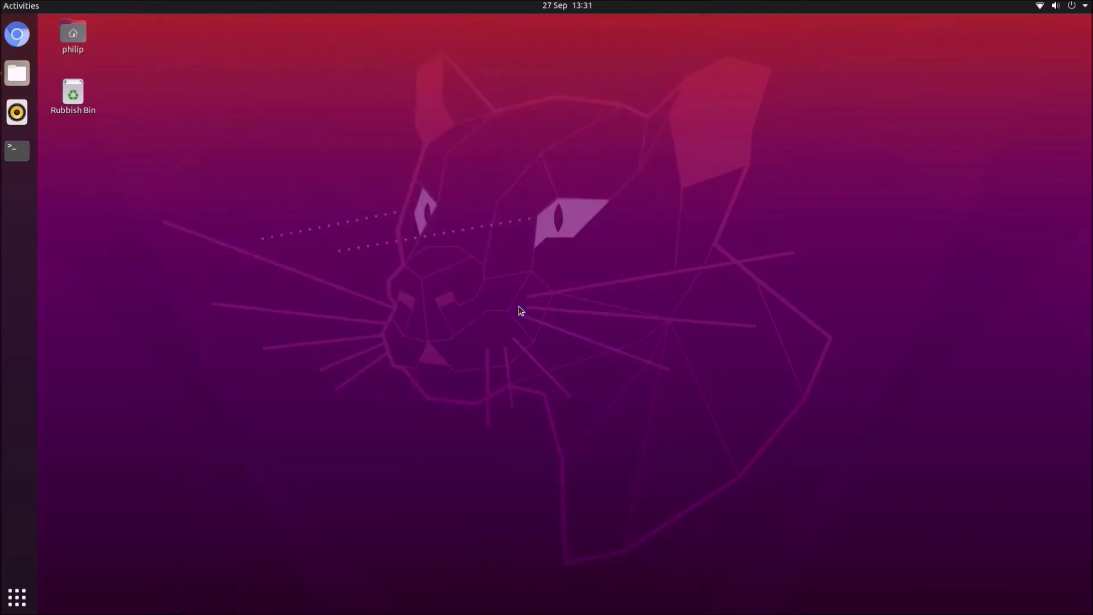
Reopen VMware Player and set WinDev2008Eval's number of processor cores to 4, saving the virtual machine settings.
click(17, 596)
scroll(446, 344, down, 1)
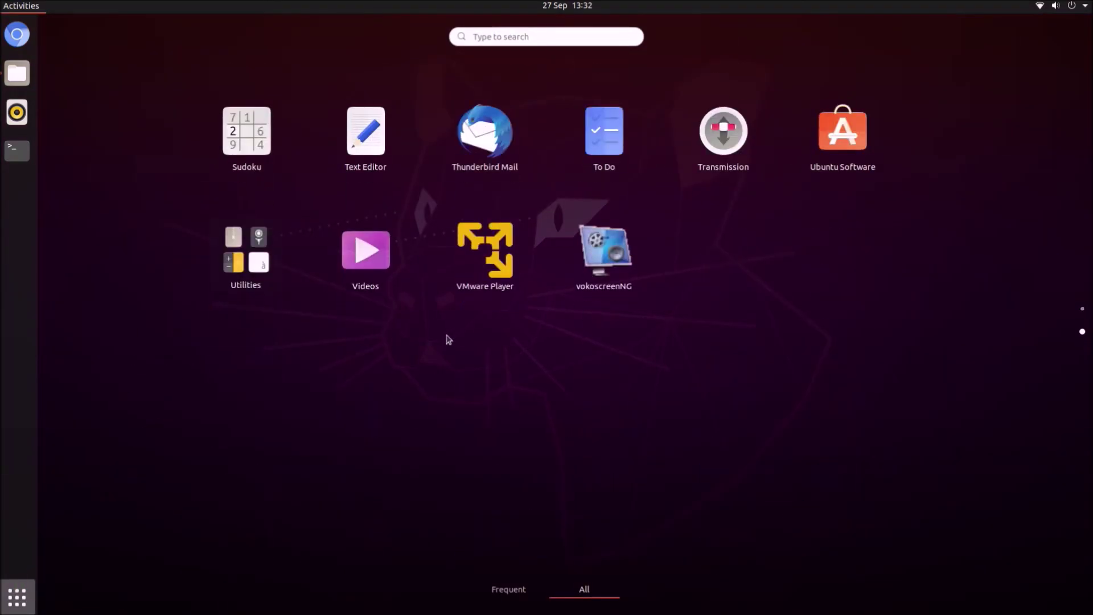
click(499, 278)
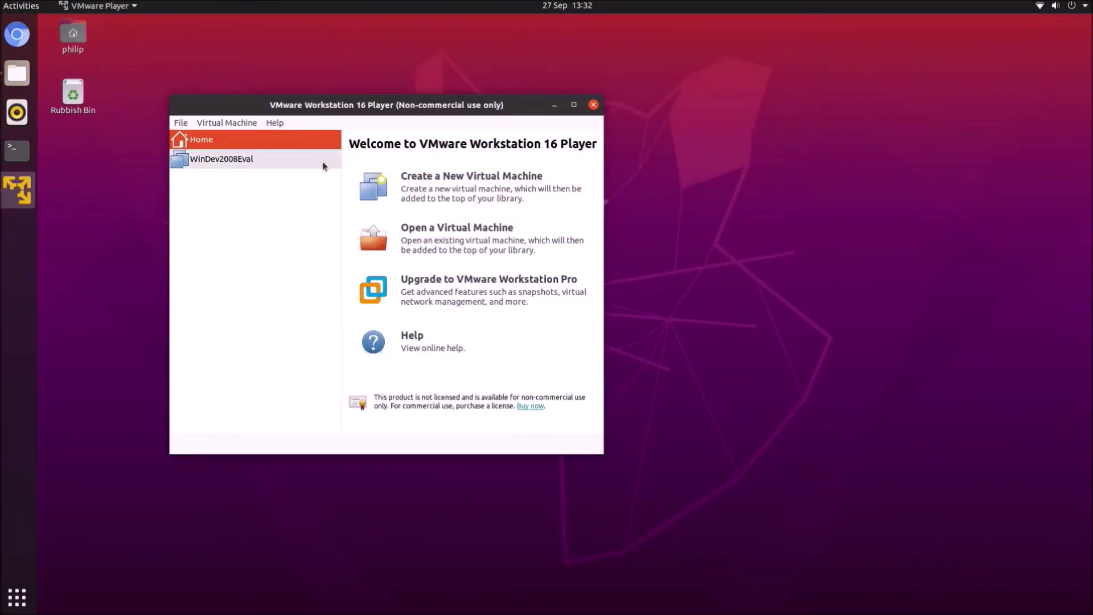
click(324, 160)
click(421, 407)
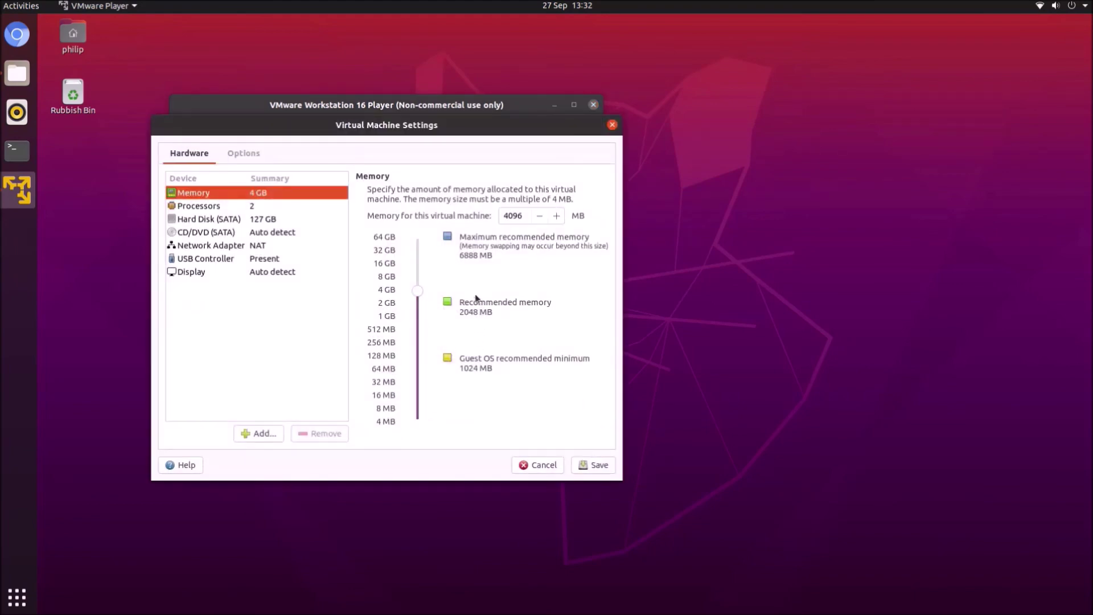
click(254, 206)
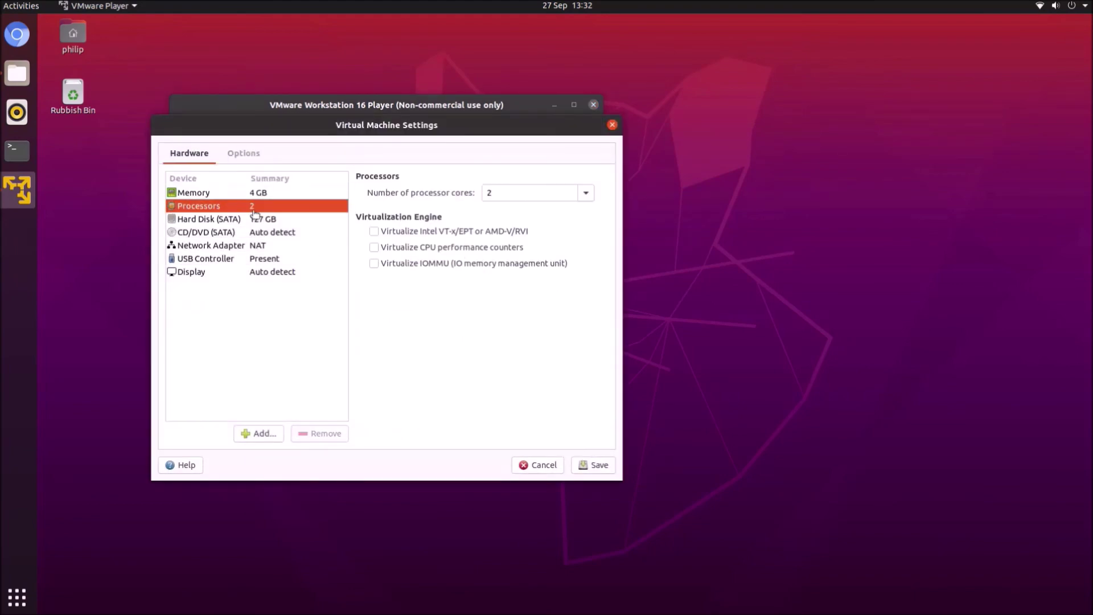
click(590, 193)
click(544, 263)
click(592, 465)
Power on WinDev2008Eval with the new processor setting, and force the guest to power off from VMware Player.
click(399, 390)
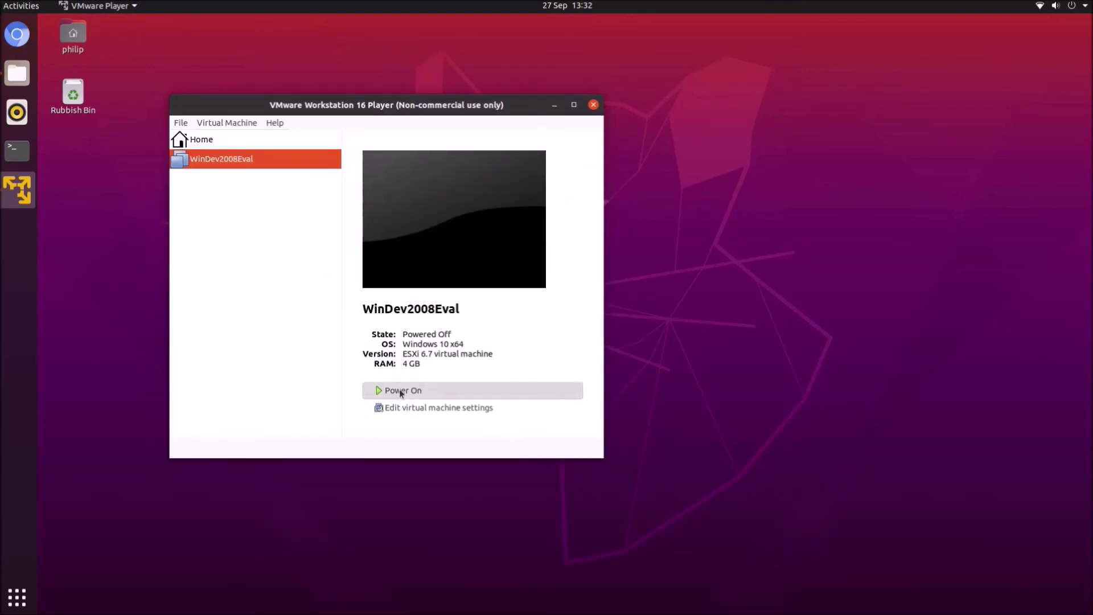
click(439, 368)
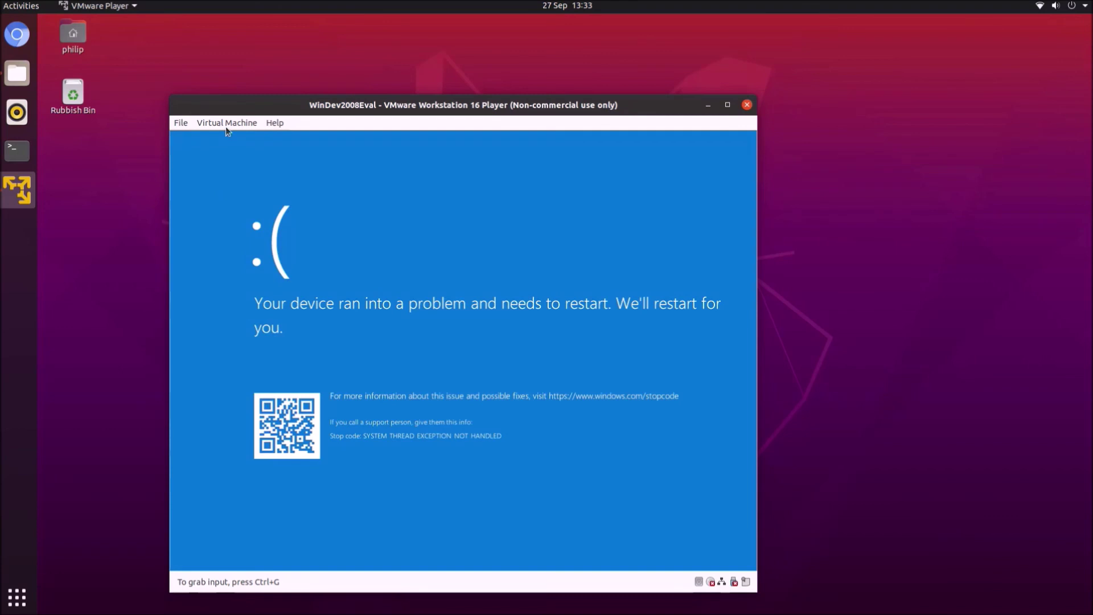
click(226, 126)
mouse_move(234, 181)
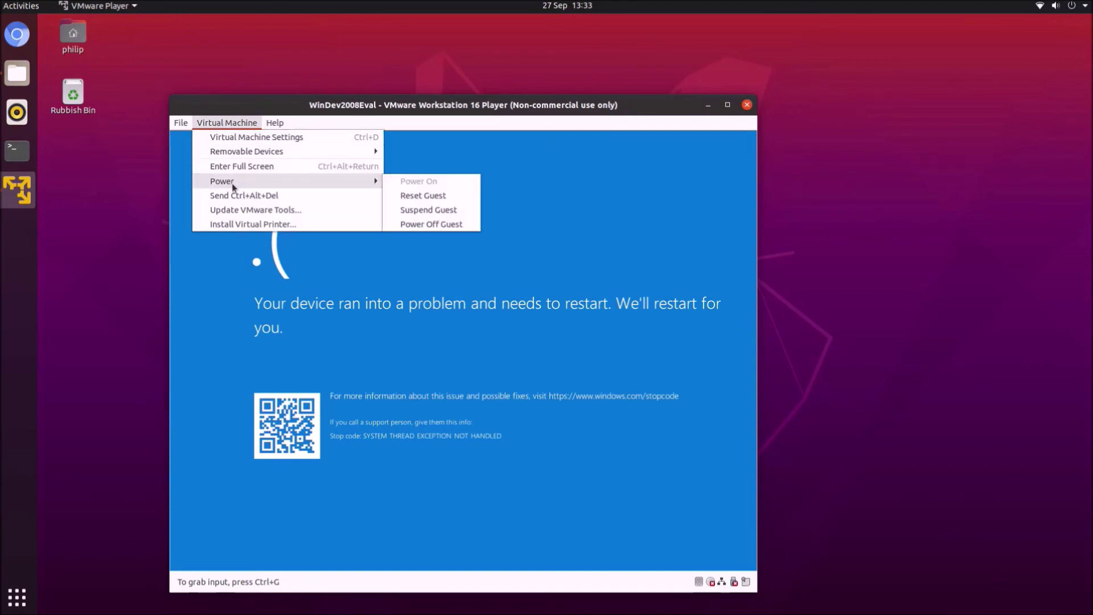
click(431, 224)
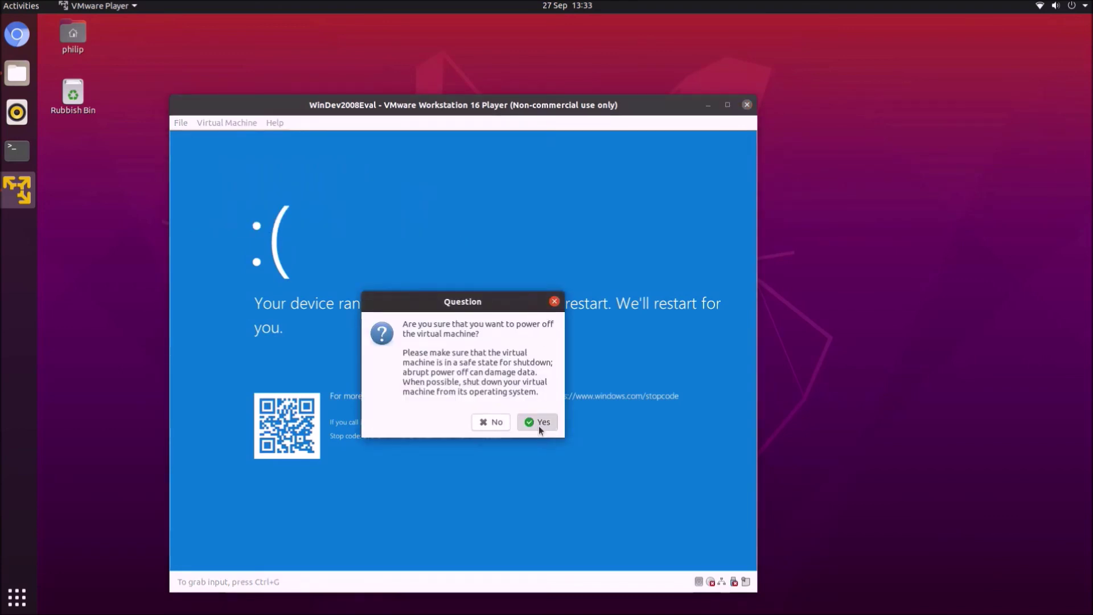
click(539, 426)
click(502, 409)
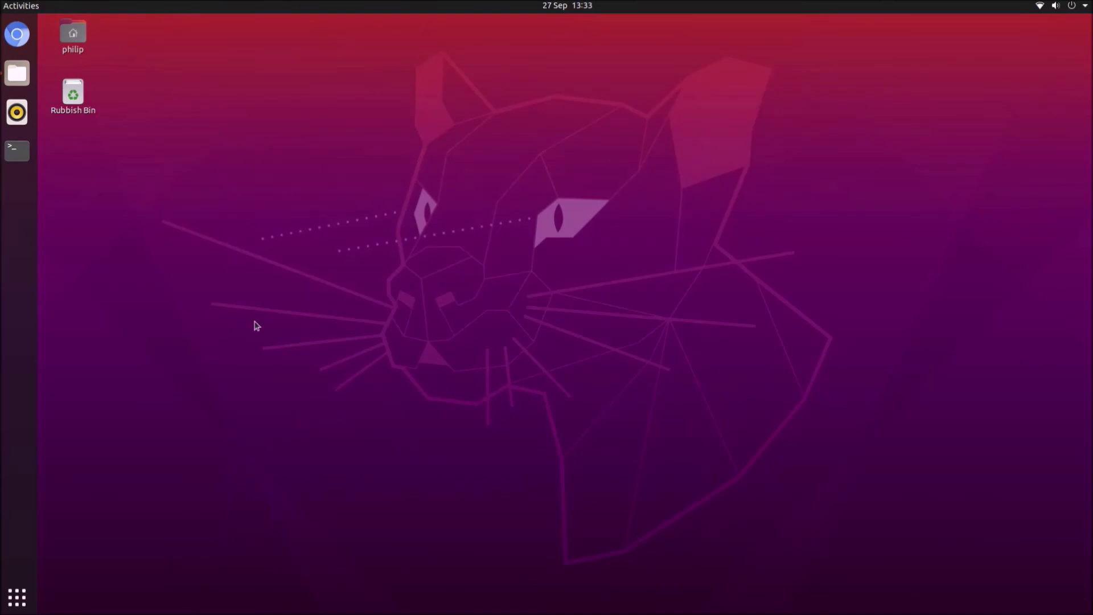
Reopen VMware Player and set WinDev2008Eval's number of processor cores back to 2, saving the virtual machine settings.
click(17, 598)
scroll(659, 359, down, 1)
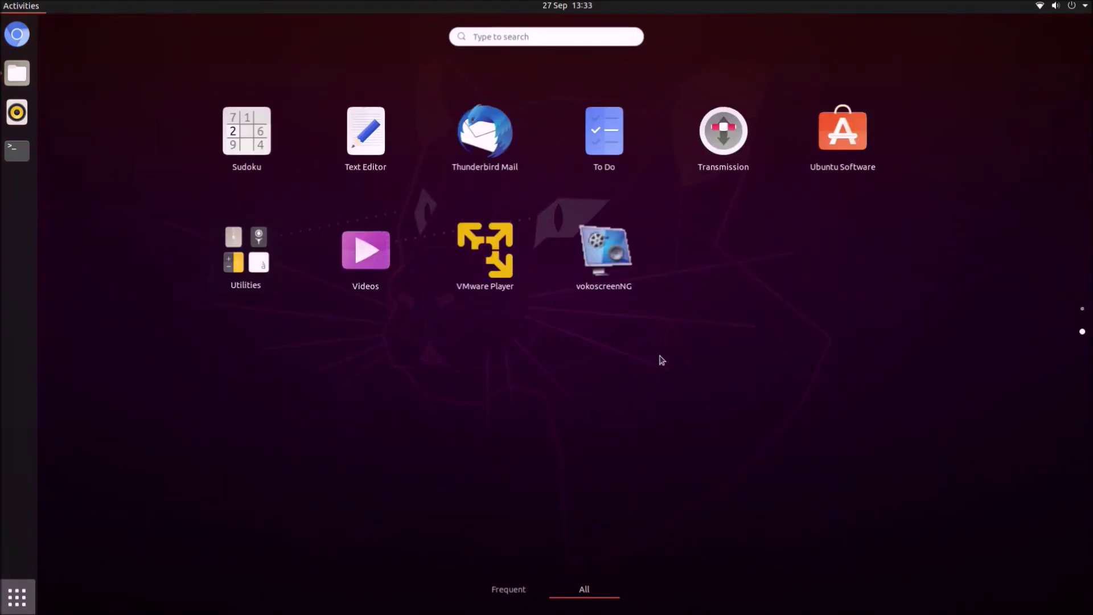
click(500, 290)
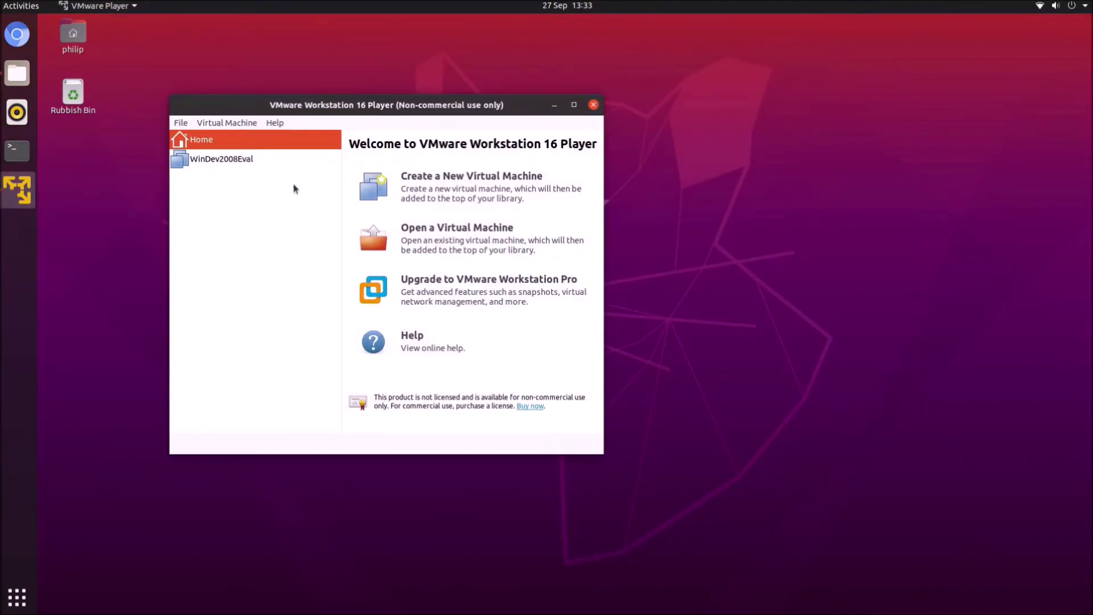
click(276, 161)
click(430, 410)
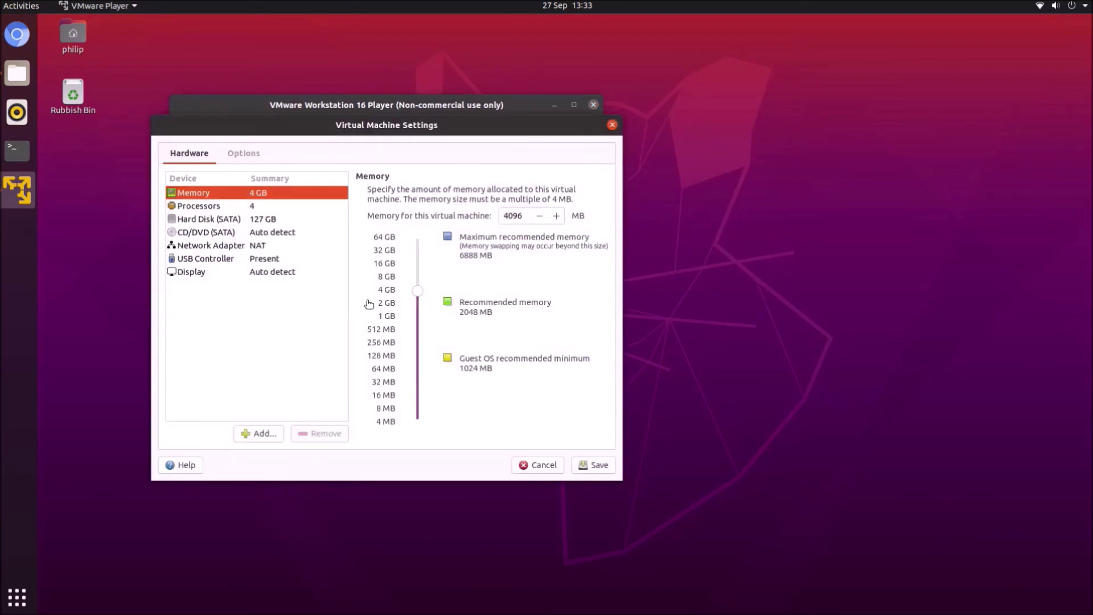
click(272, 211)
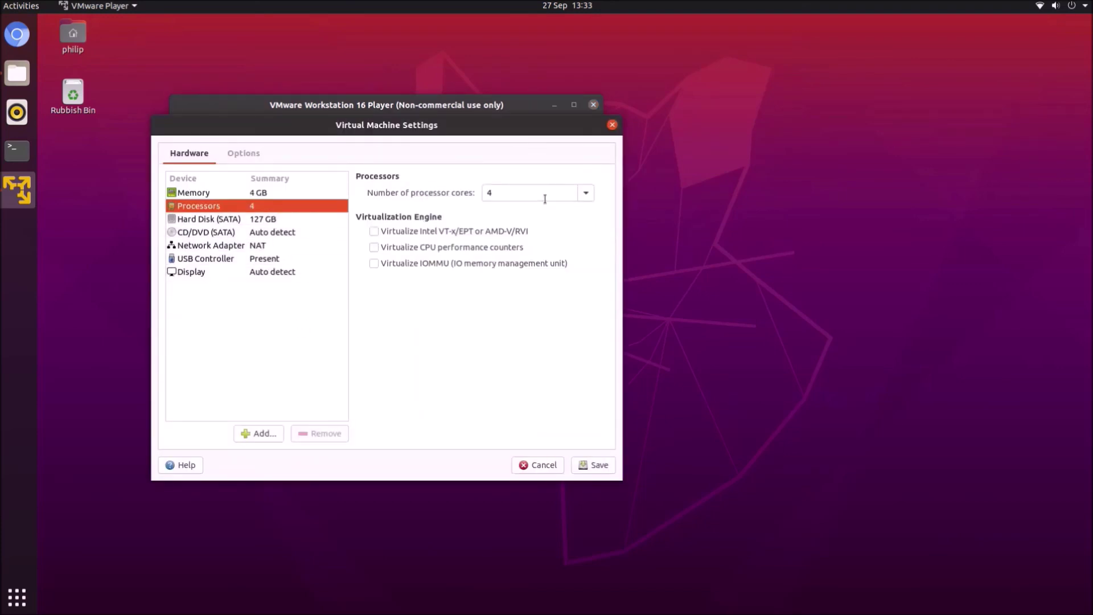
click(586, 193)
click(550, 230)
click(592, 465)
Power on WinDev2008Eval to check that Windows boots to its desktop, and shut the guest down from within Windows.
click(401, 392)
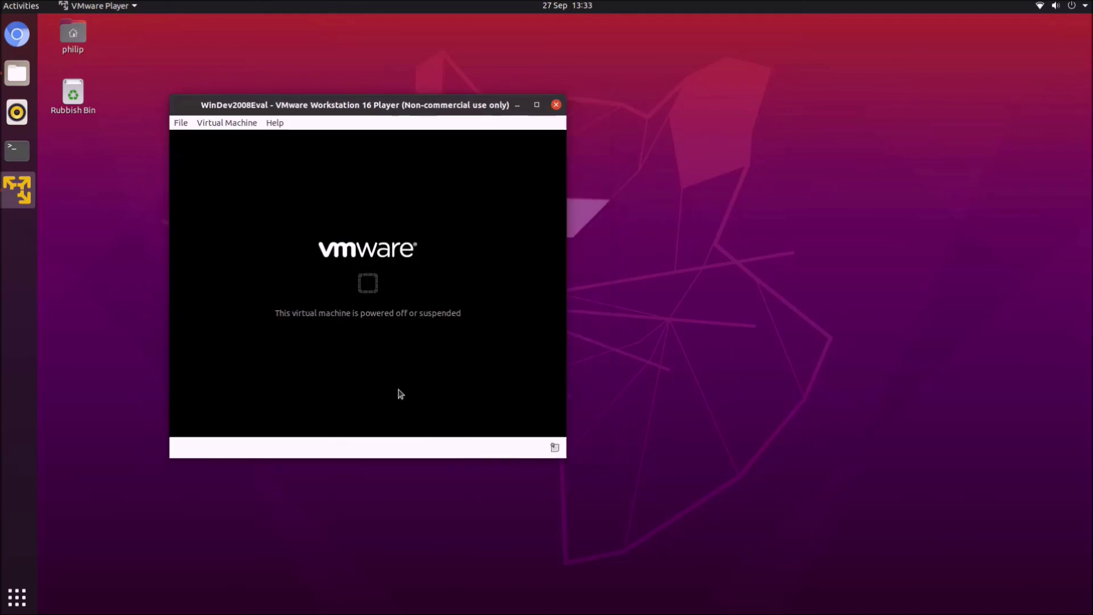
click(448, 366)
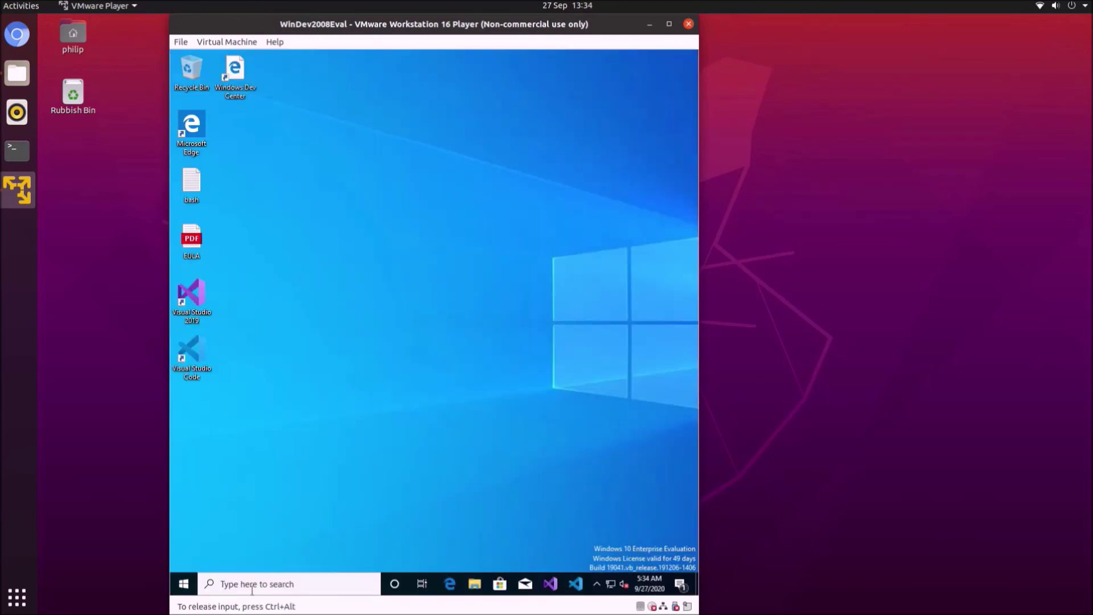
right_click(188, 592)
mouse_move(247, 547)
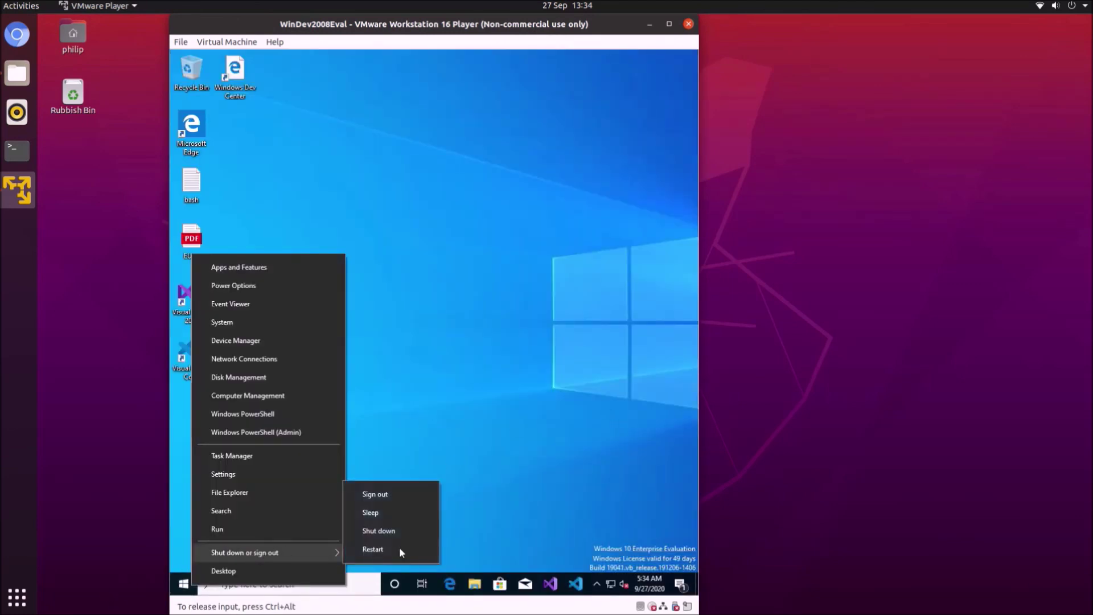
click(427, 534)
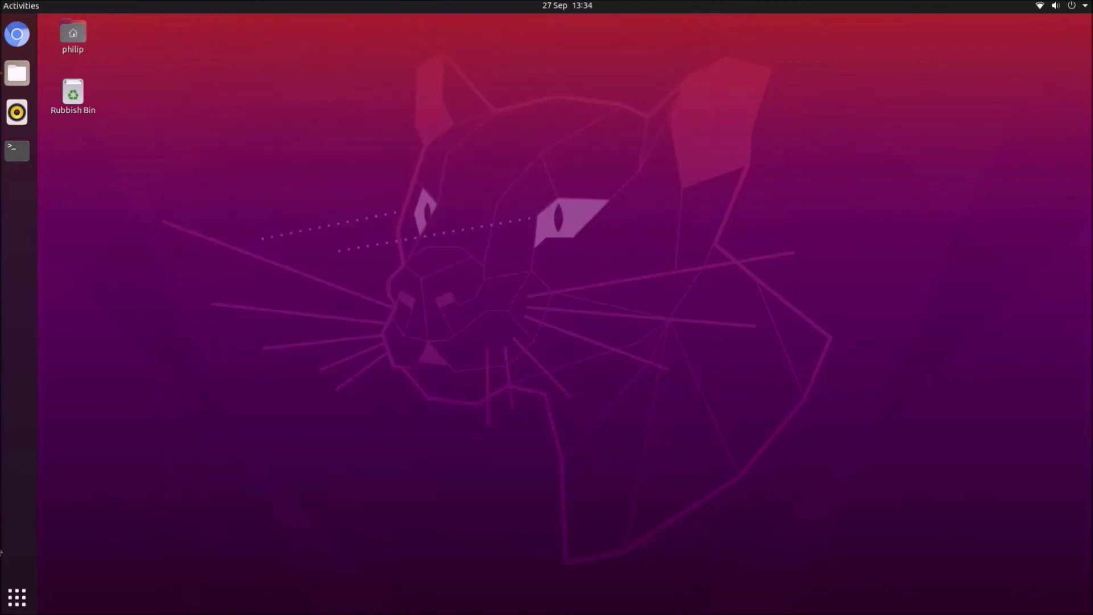
Reopen VMware Player, enable 3D graphics acceleration for WinDev2008Eval and set its graphics memory to 2 GB, saving the settings.
click(17, 597)
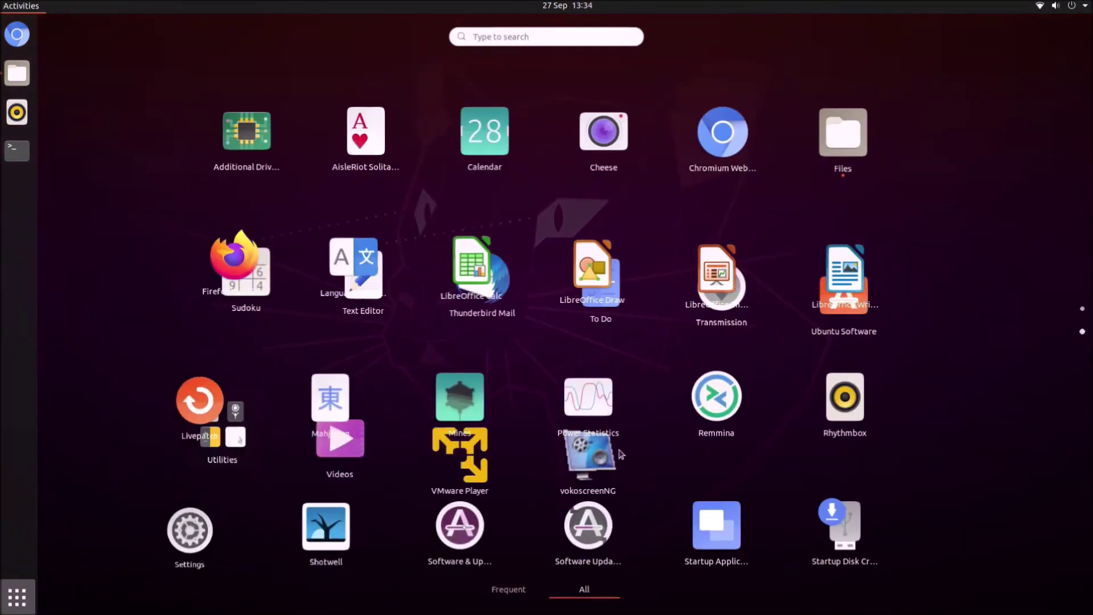
click(497, 285)
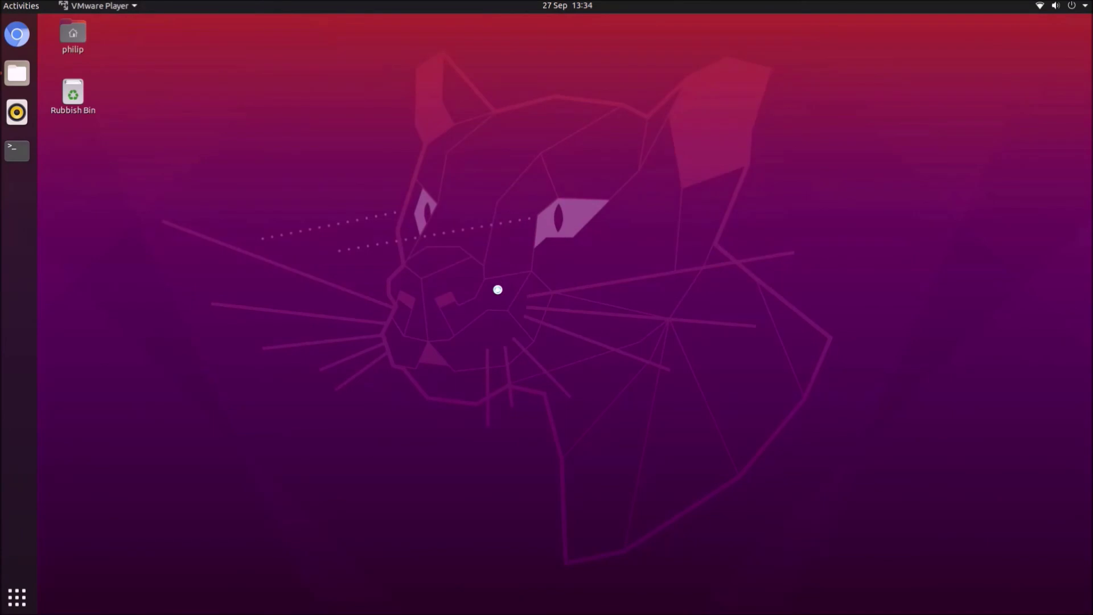
click(216, 159)
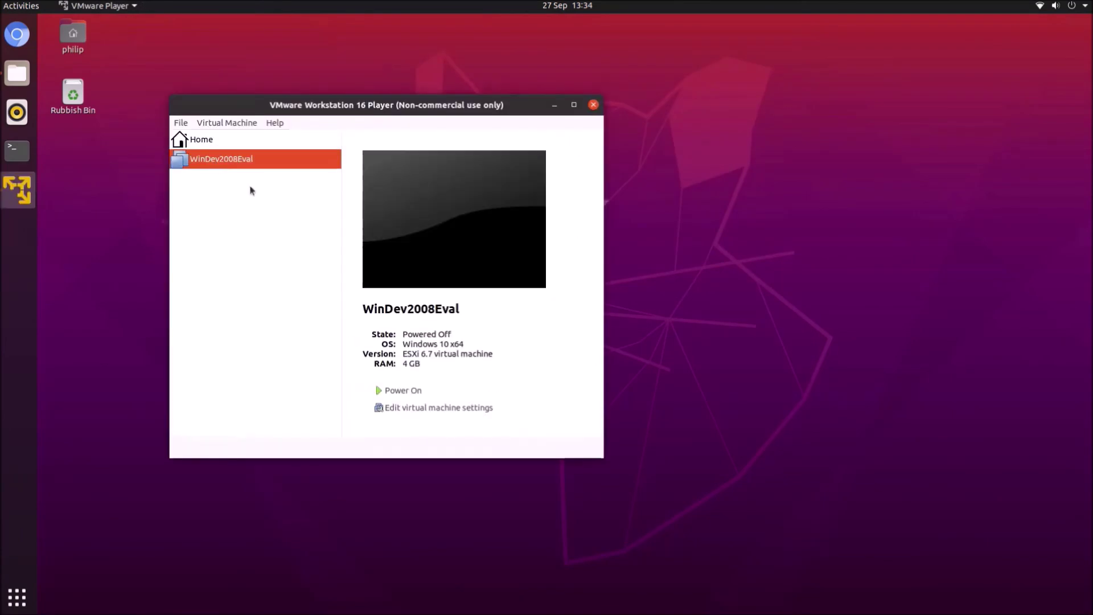
click(423, 410)
click(218, 275)
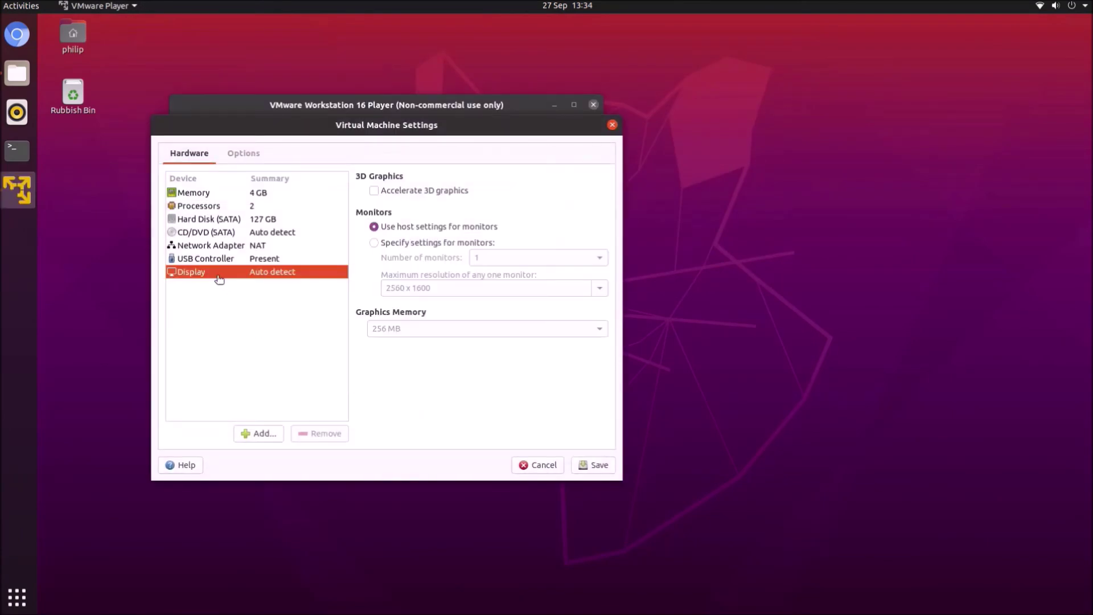
click(436, 193)
click(498, 330)
click(483, 390)
click(595, 466)
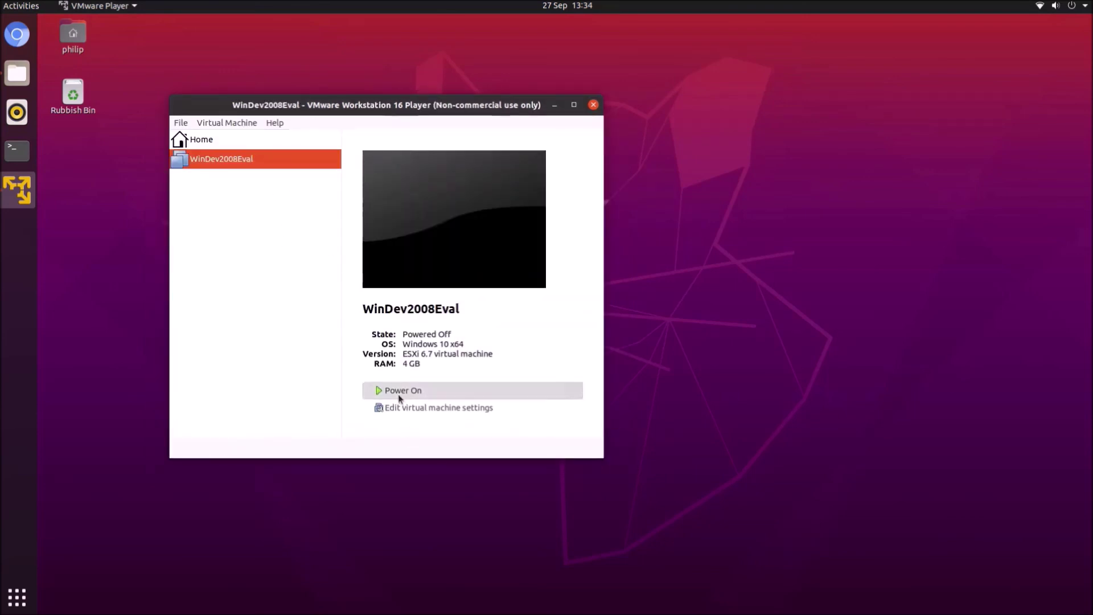
Power on WinDev2008Eval, dismiss the hardware graphics acceleration notice and let Windows boot to its desktop.
click(398, 391)
click(458, 362)
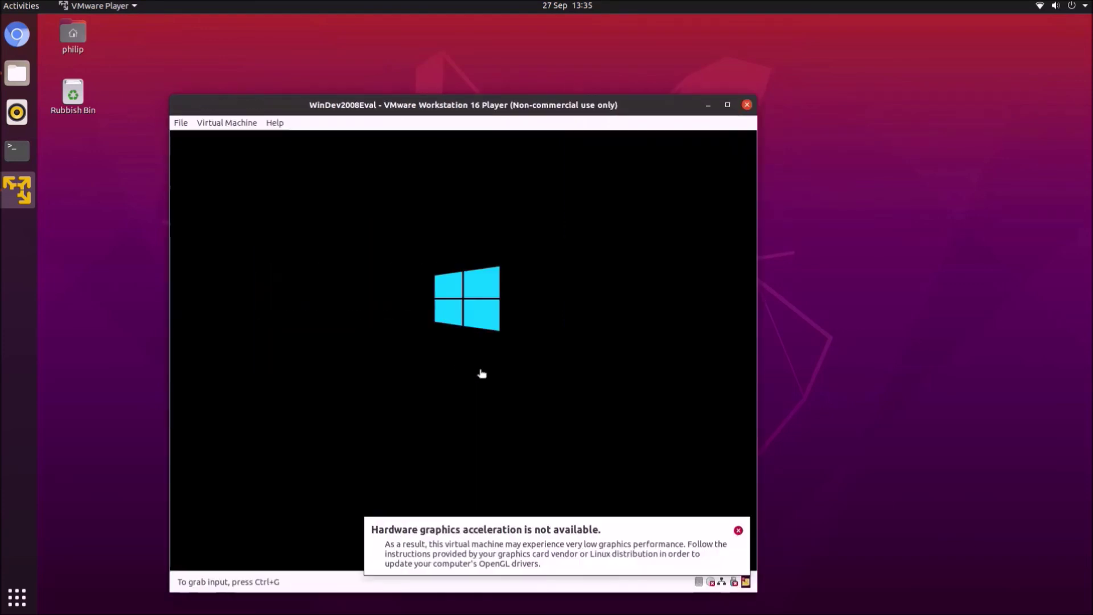
click(738, 530)
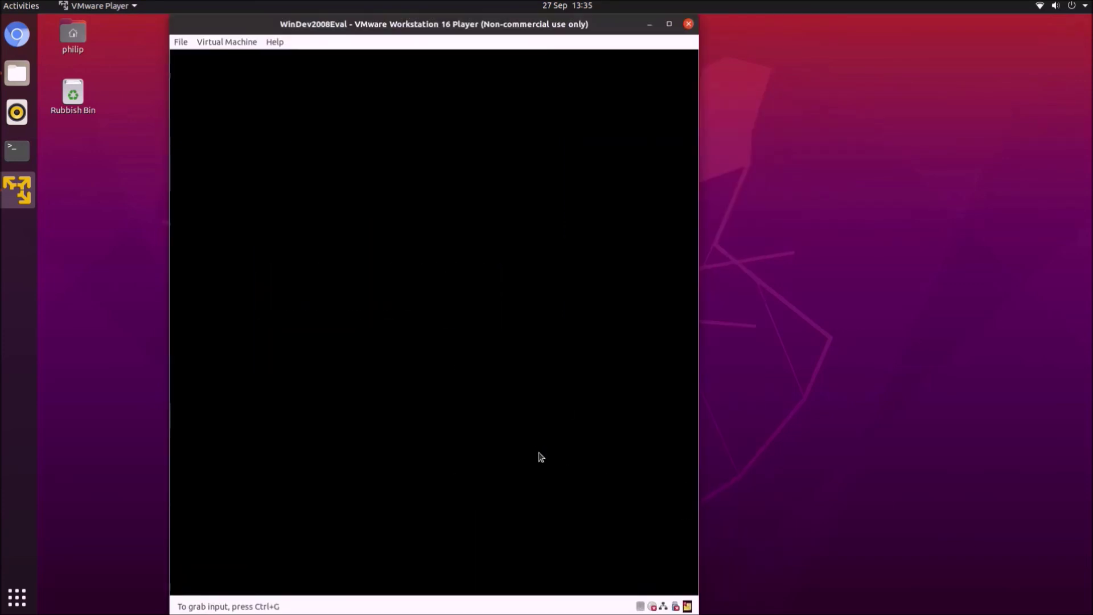
click(539, 454)
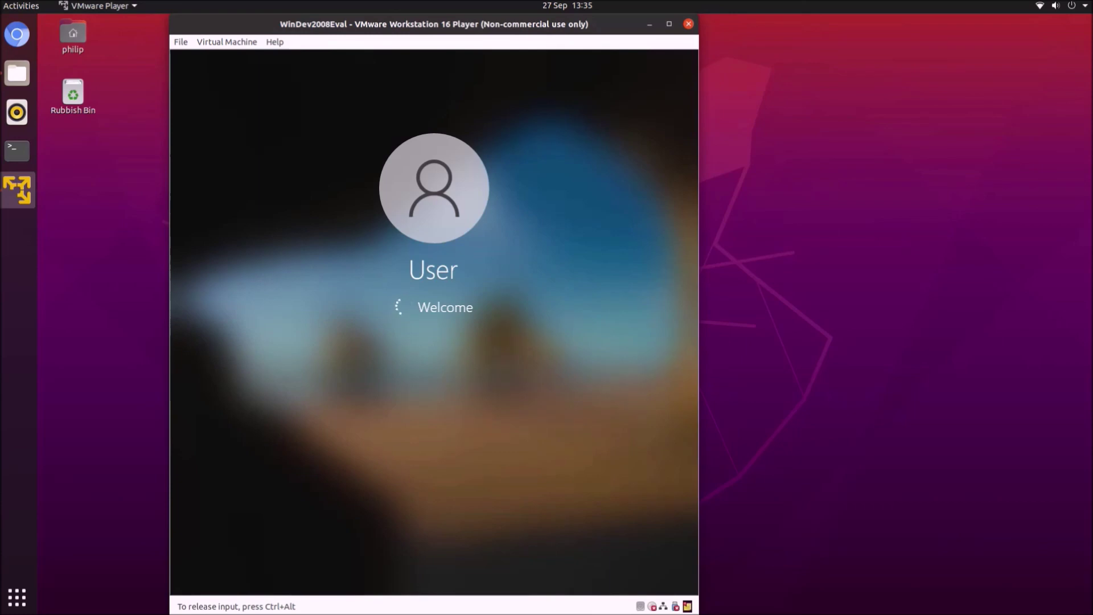
key(ctrl+alt)
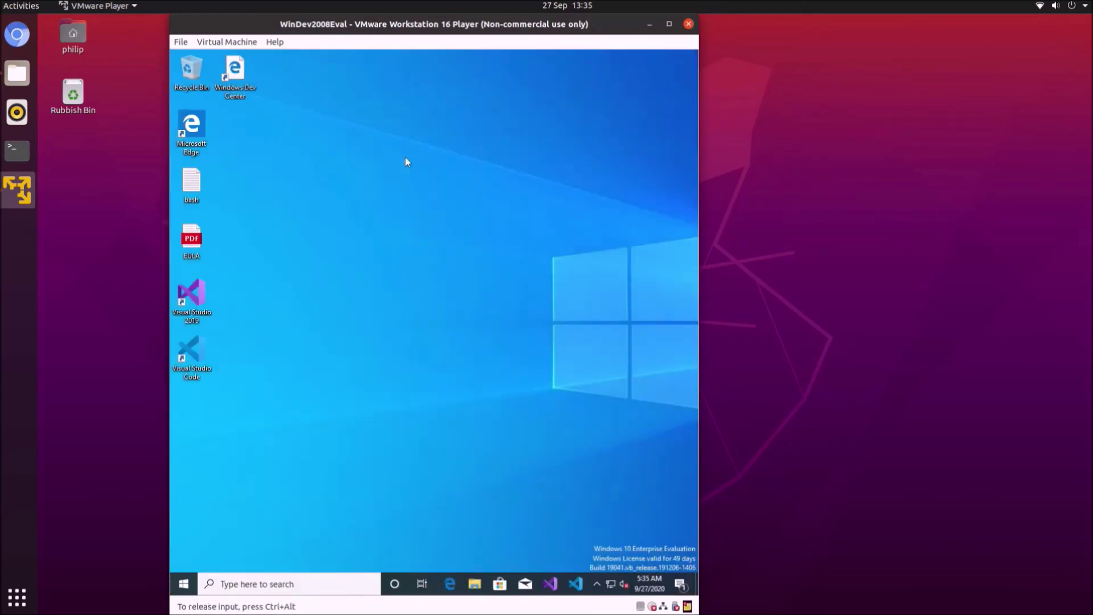
Shut down the Windows guest from its desktop.
right_click(178, 582)
click(203, 581)
right_click(184, 584)
mouse_move(285, 548)
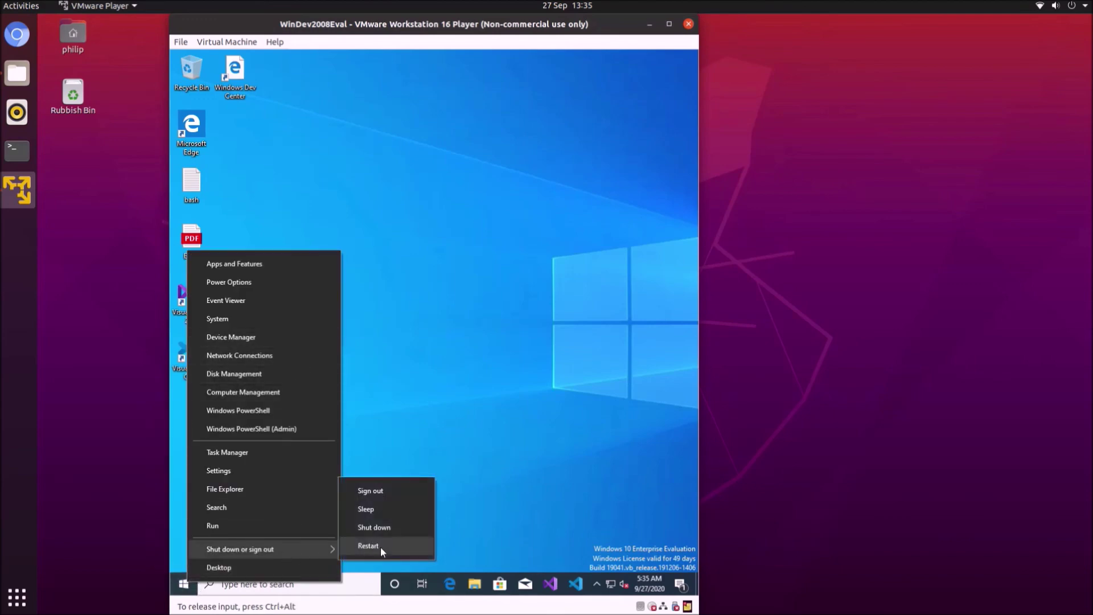
click(389, 534)
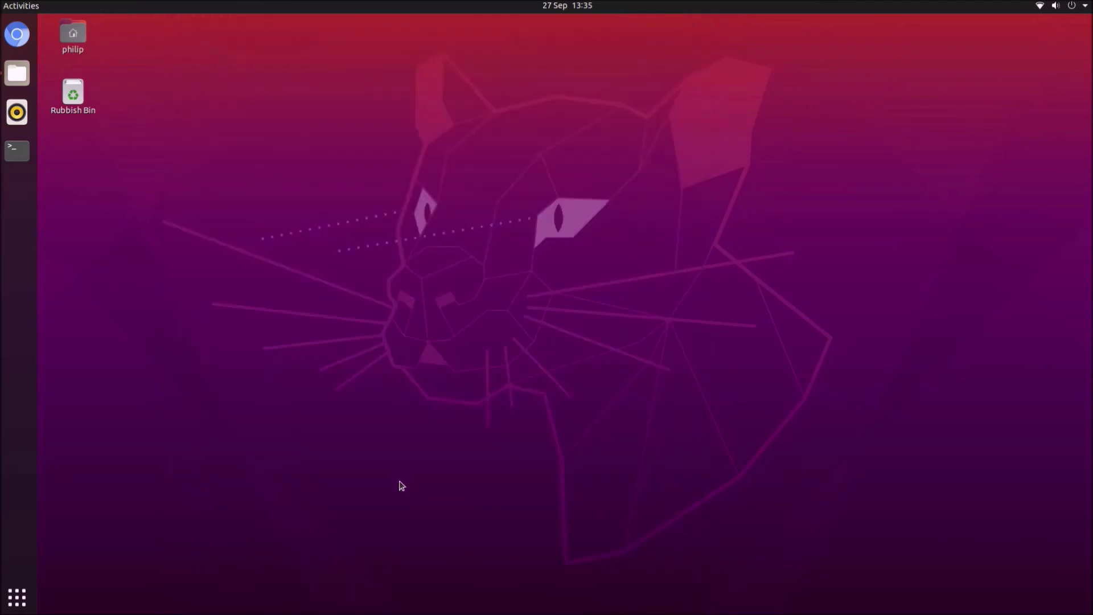
Reopen VMware Player and turn off 3D graphics acceleration in WinDev2008Eval's display settings, saving the change.
click(14, 596)
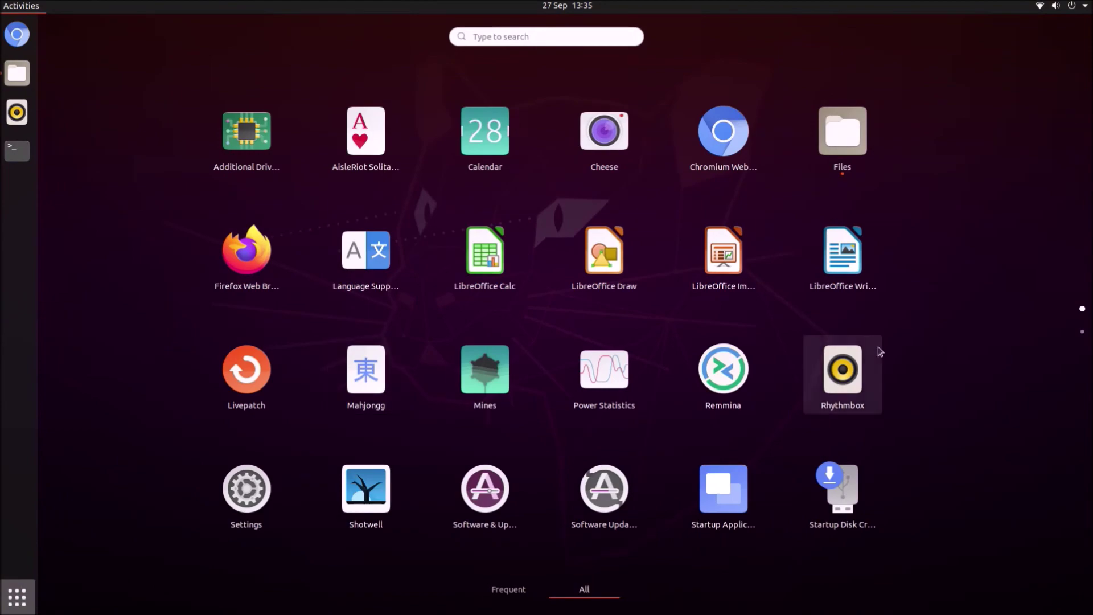
scroll(871, 350, down, 1)
click(460, 274)
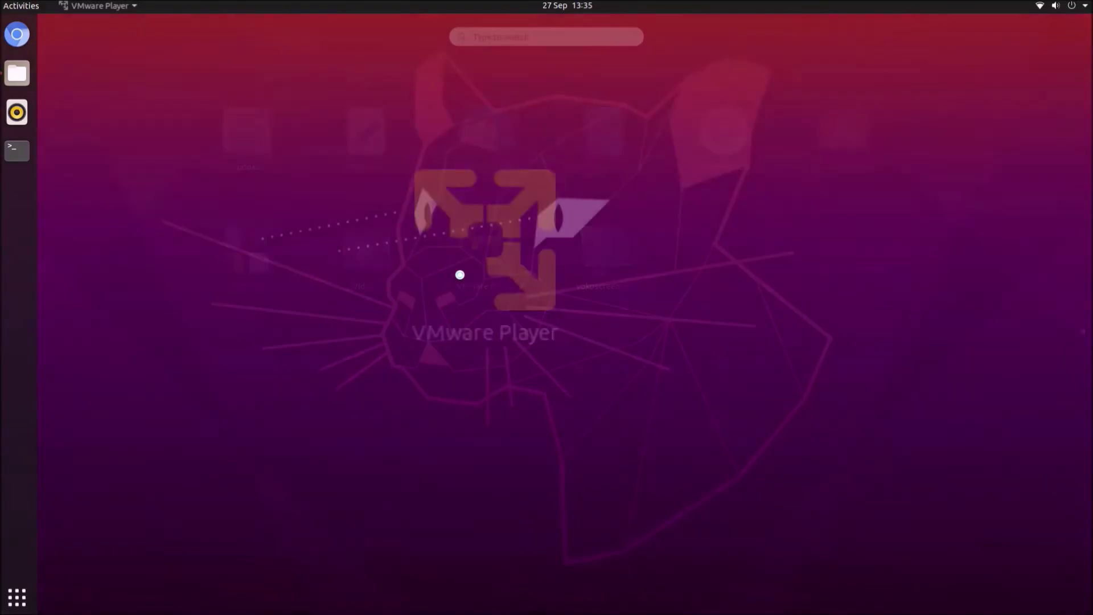
click(264, 171)
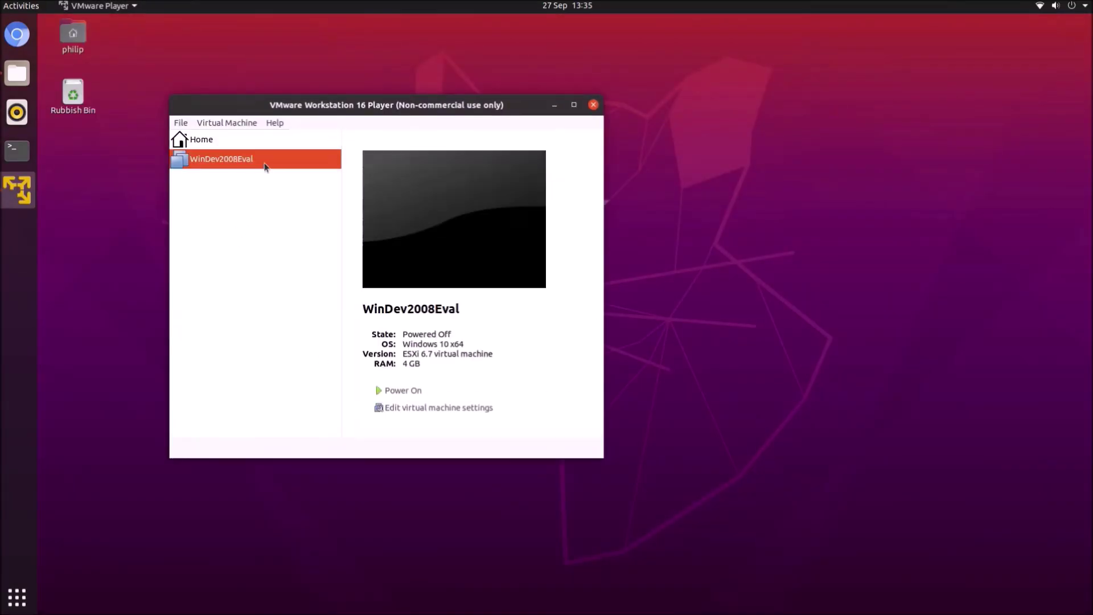
click(388, 411)
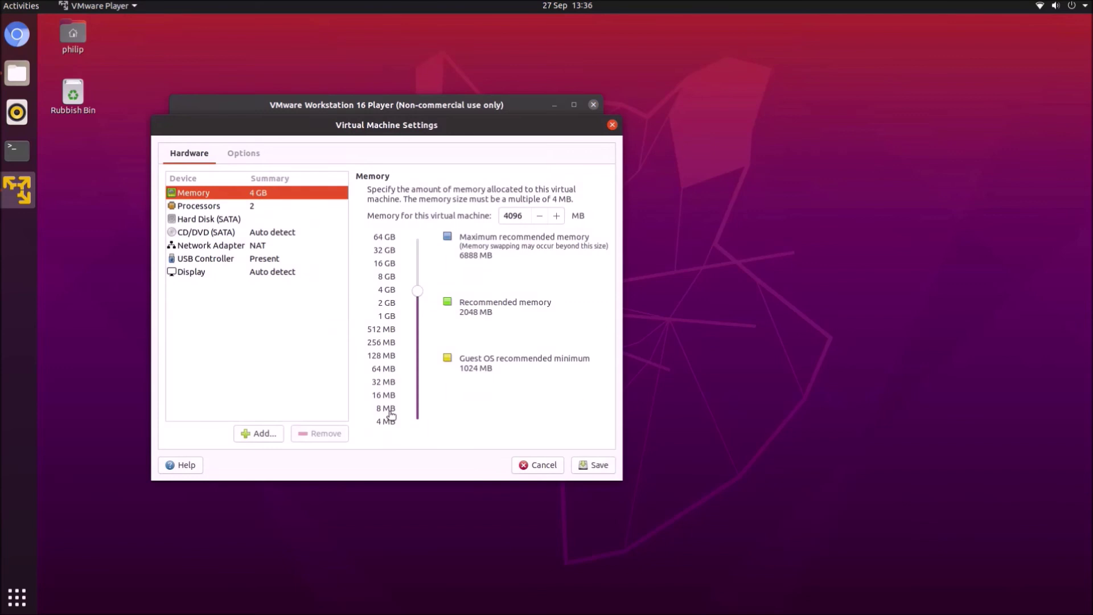
click(283, 274)
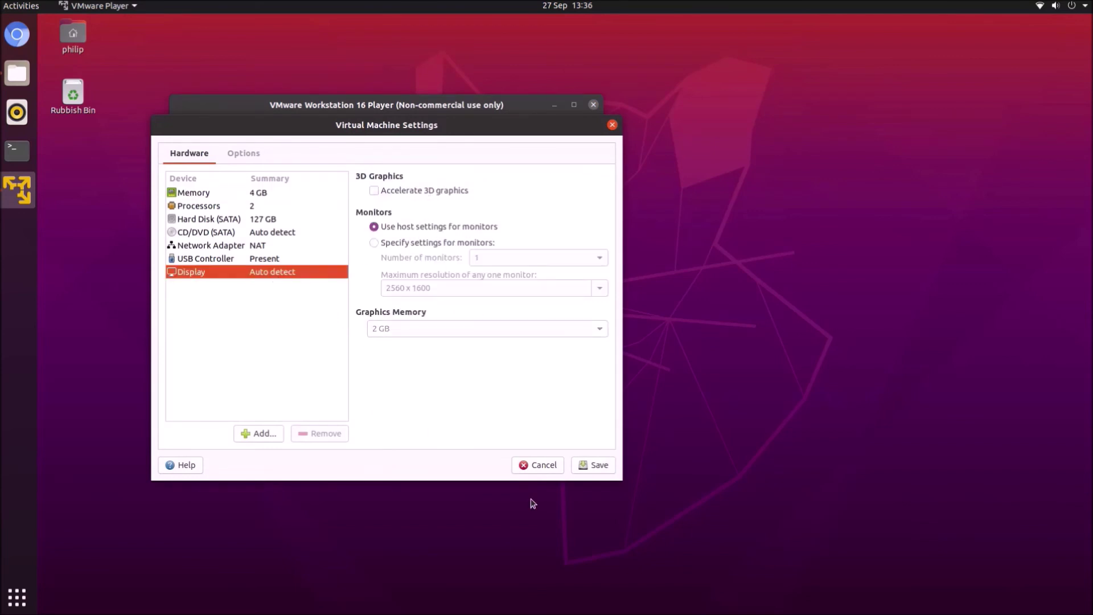
click(595, 465)
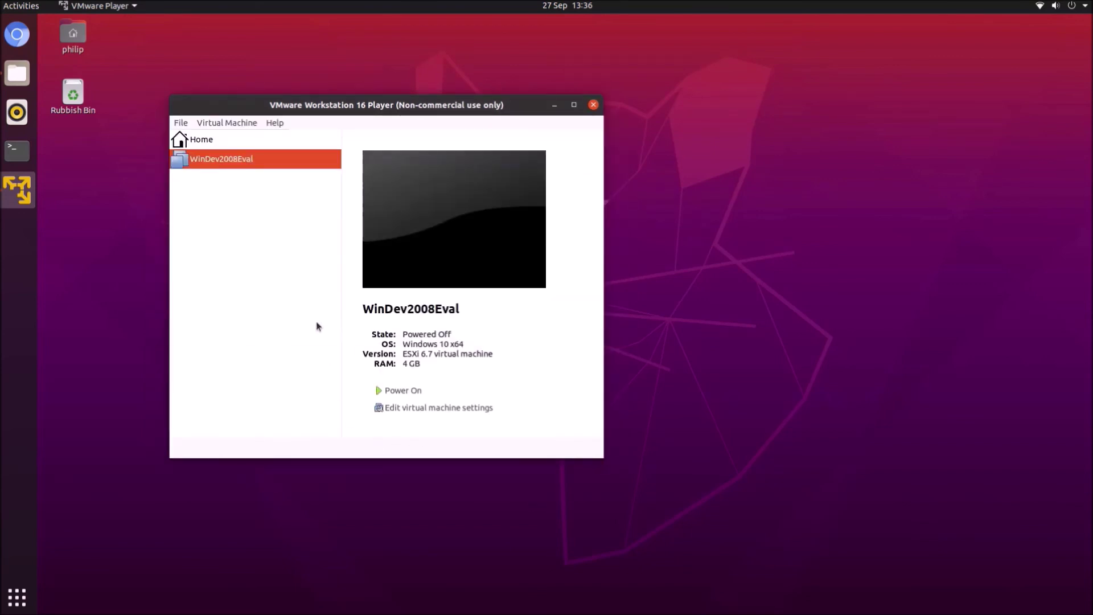